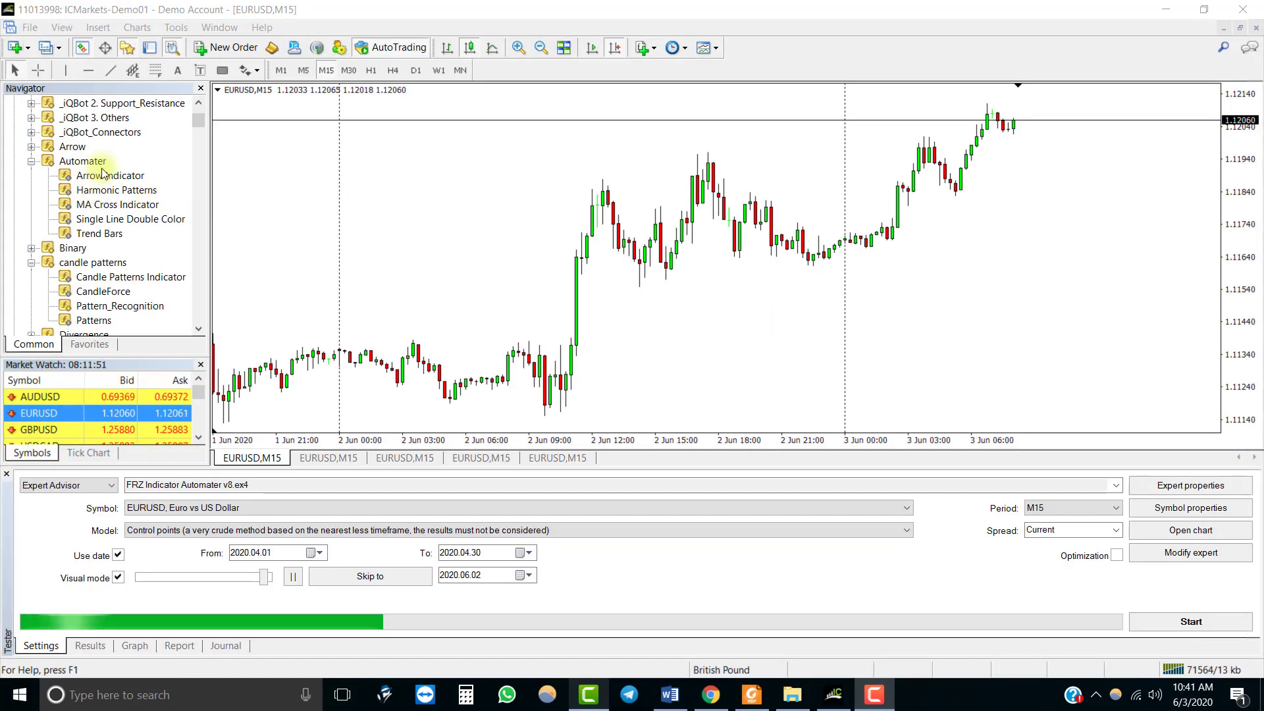
# Step: Attach the Arrow Indicator from the Automater indicators folder to the EURUSD chart
pyautogui.click(98, 161)
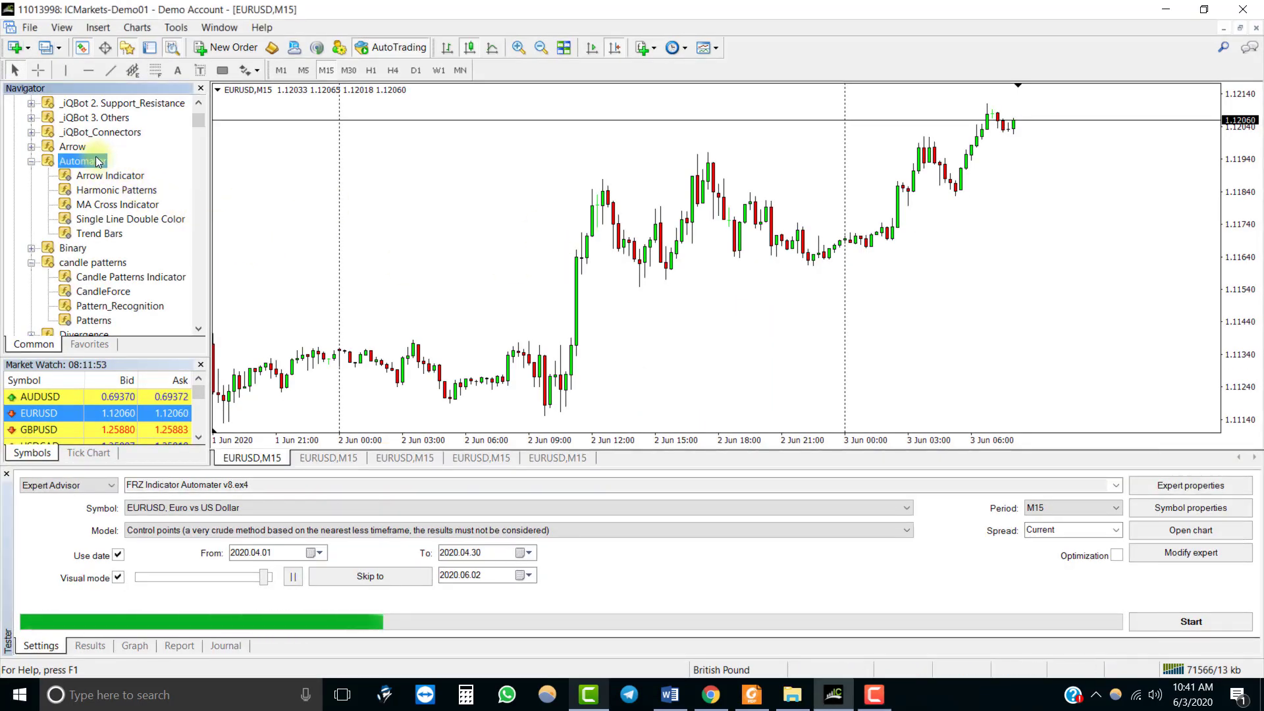
pyautogui.click(124, 175)
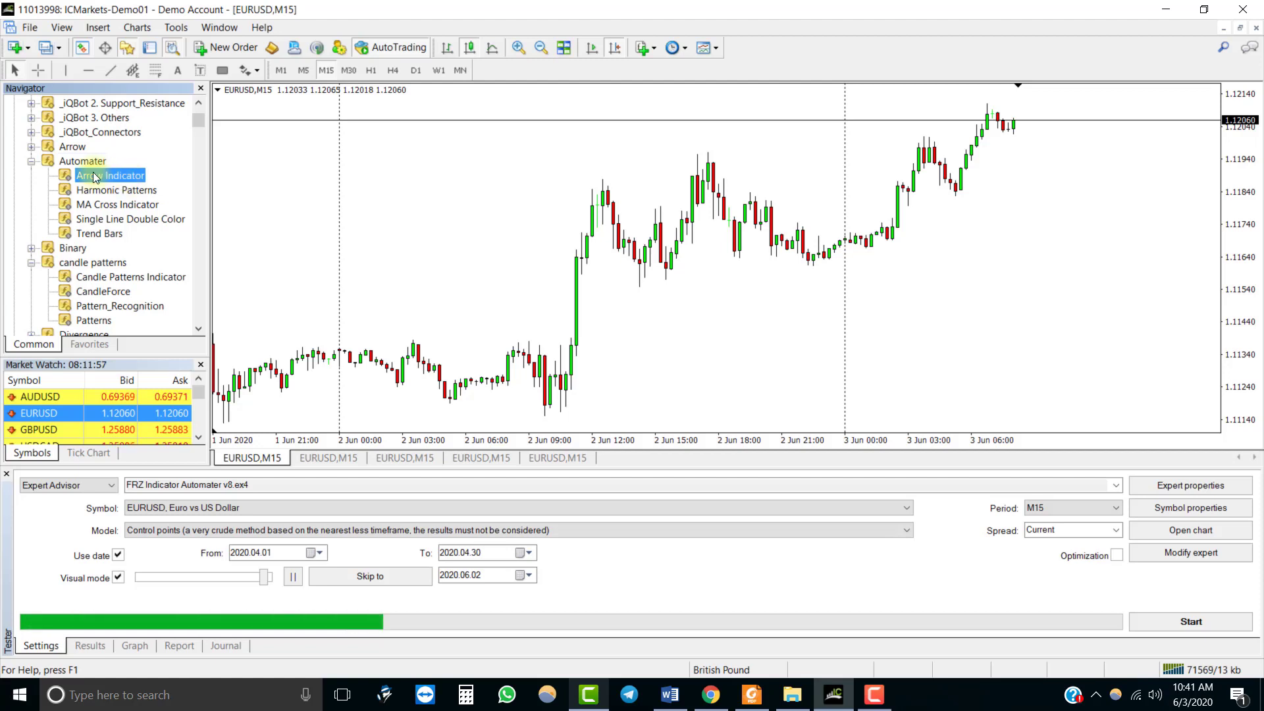
pyautogui.scroll(3, 89, 170)
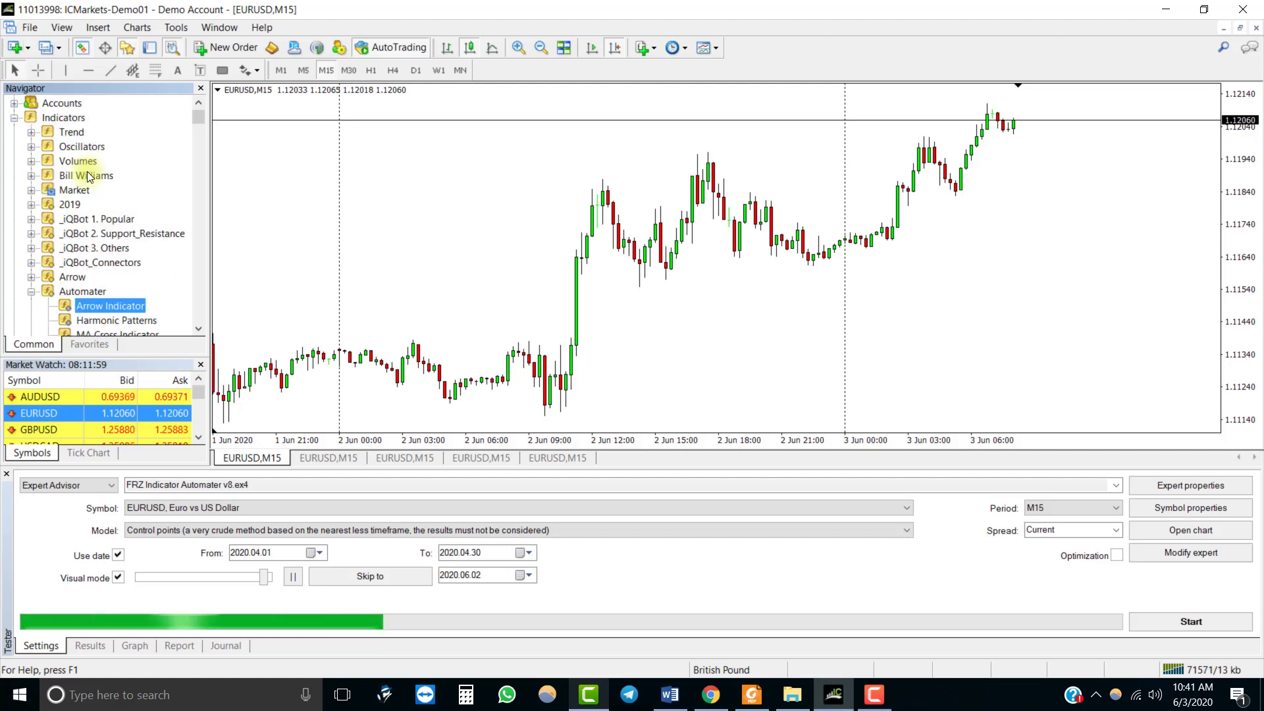
pyautogui.click(66, 119)
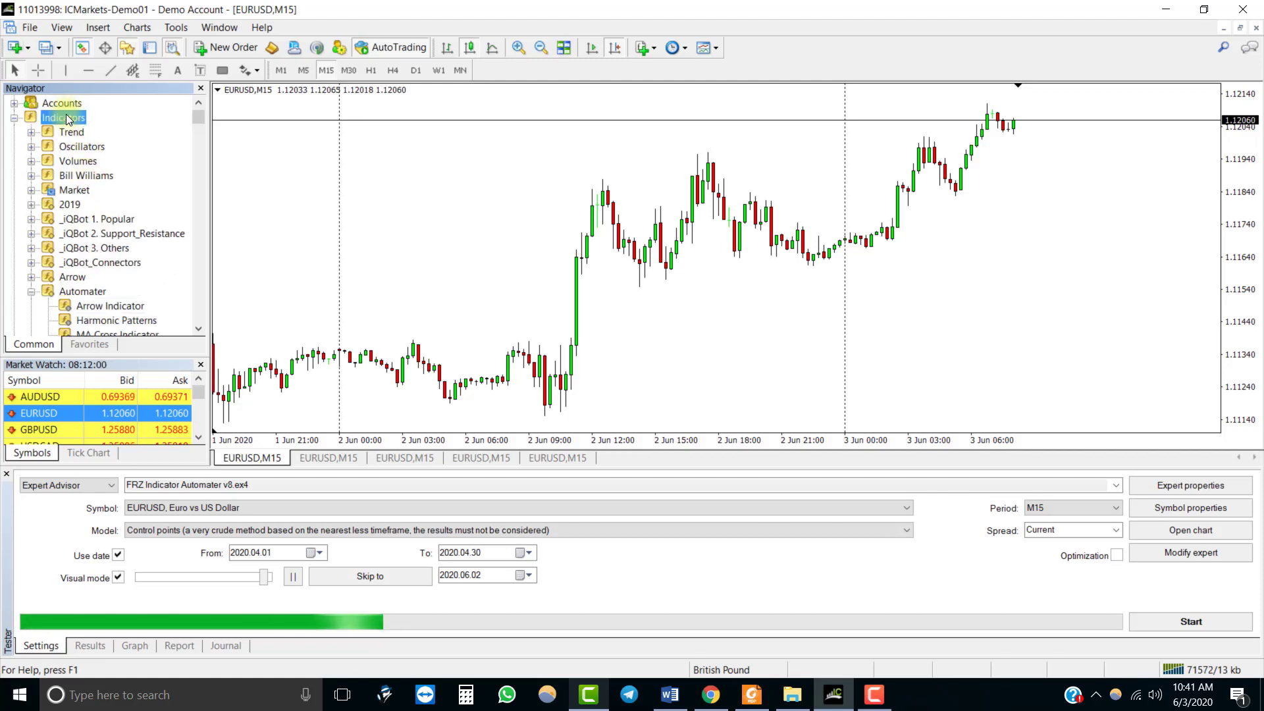
pyautogui.click(77, 293)
pyautogui.click(132, 307)
pyautogui.scroll(-1, 135, 277)
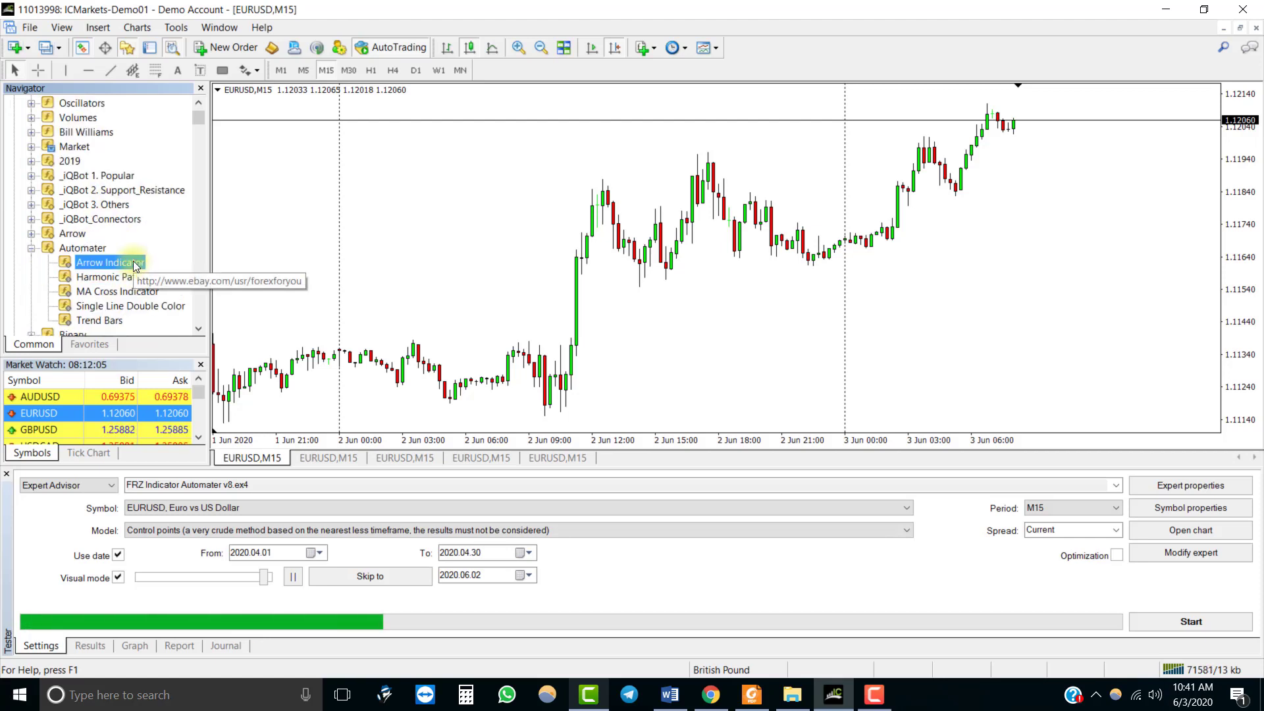
pyautogui.doubleClick(135, 263)
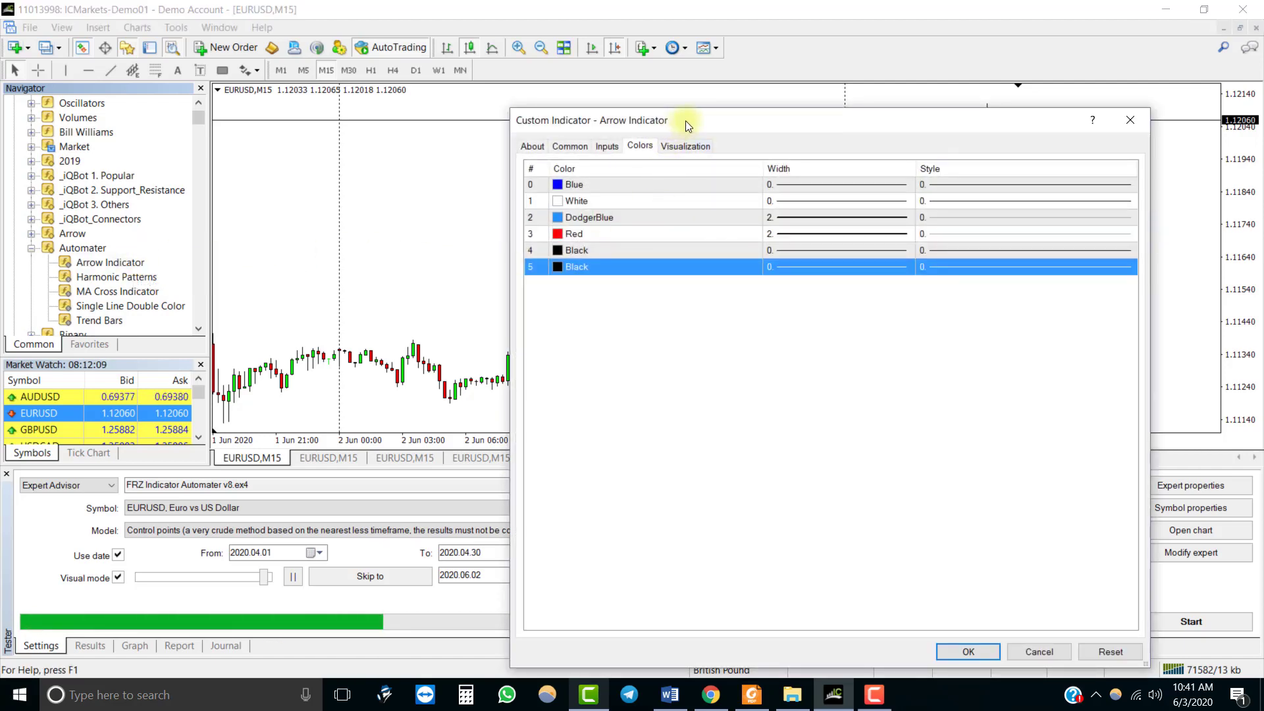
pyautogui.moveTo(714, 116); pyautogui.dragTo(719, 102)
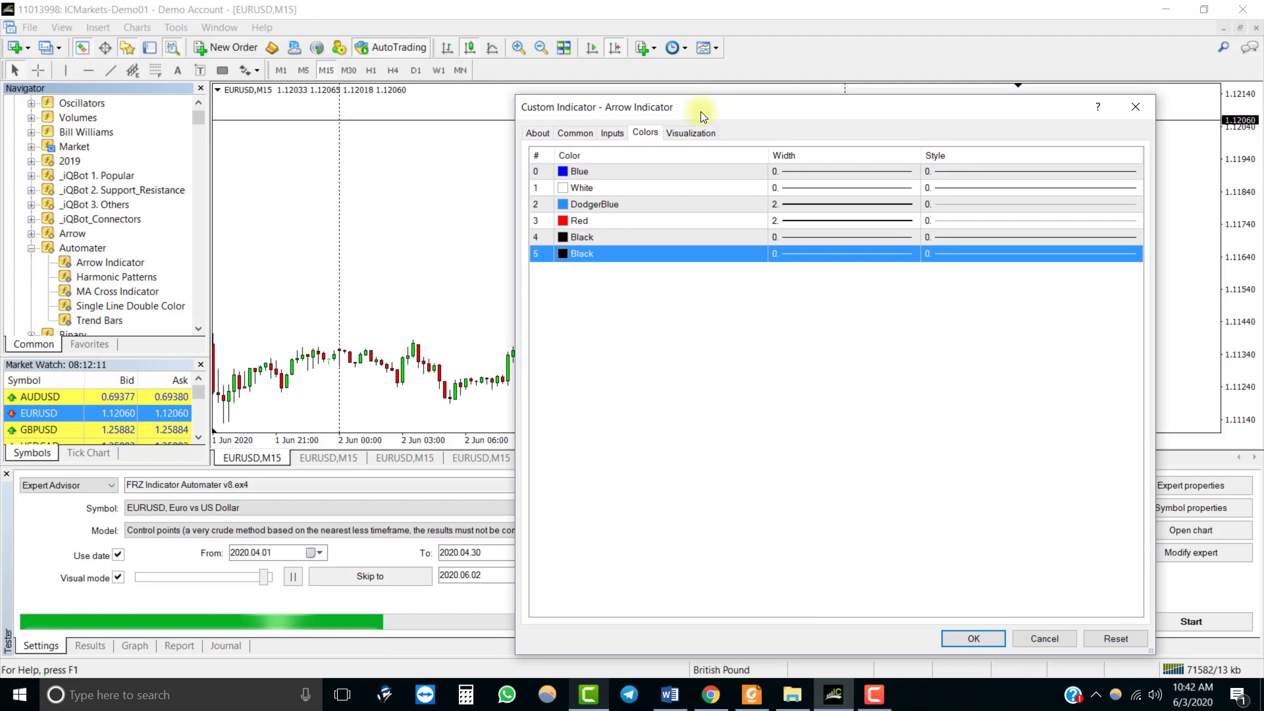
pyautogui.click(976, 637)
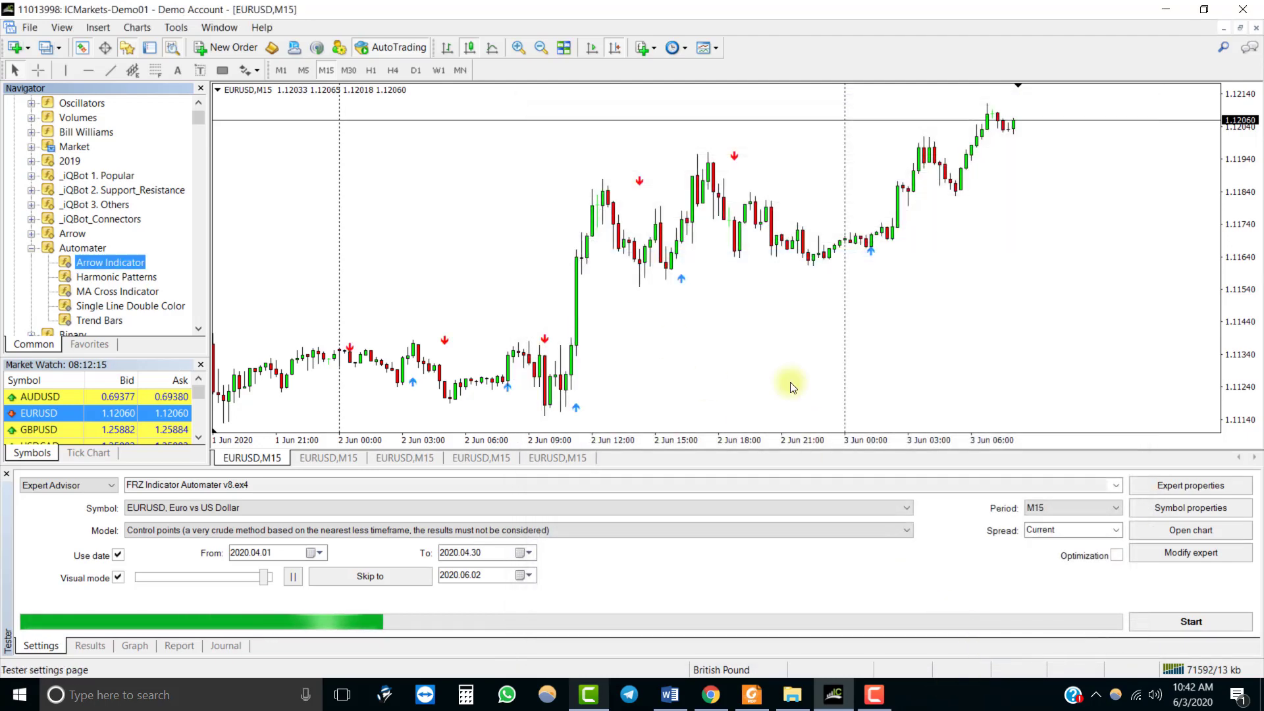
# Step: Check the Arrow Indicator's DodgerBlue and Red buffer colours in its properties, keeping the settings
pyautogui.rightClick(641, 181)
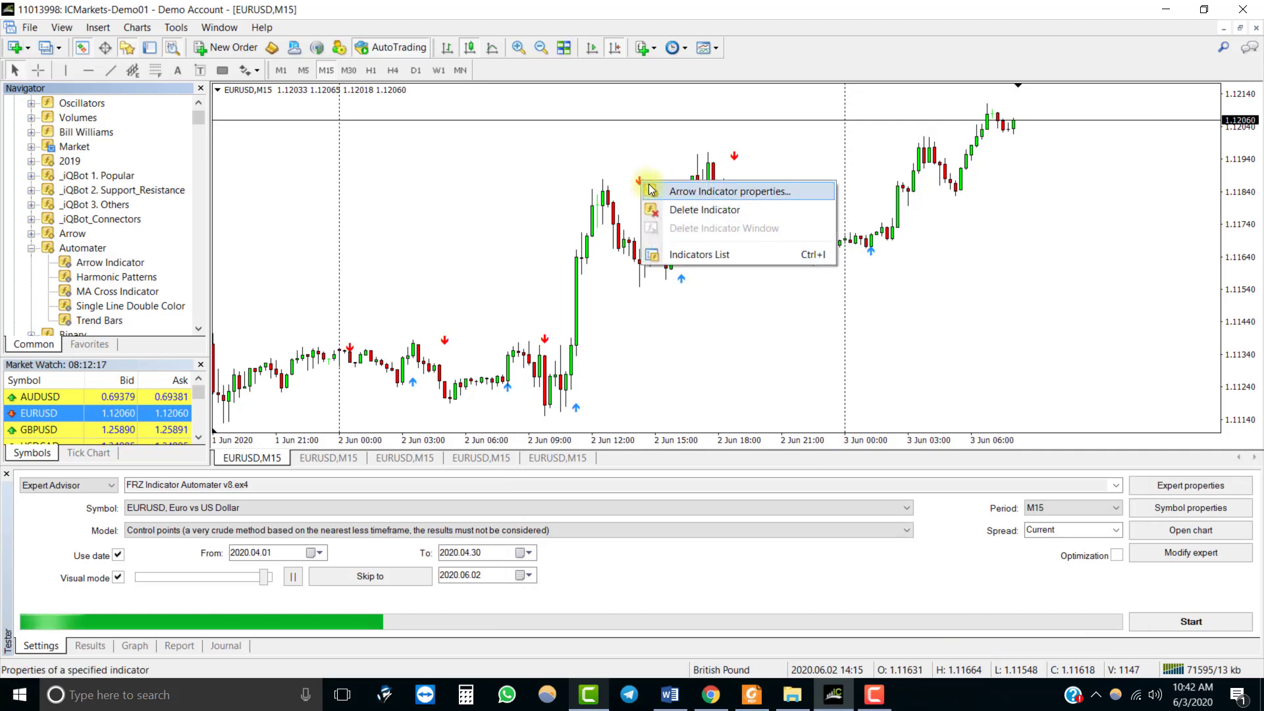
pyautogui.click(652, 191)
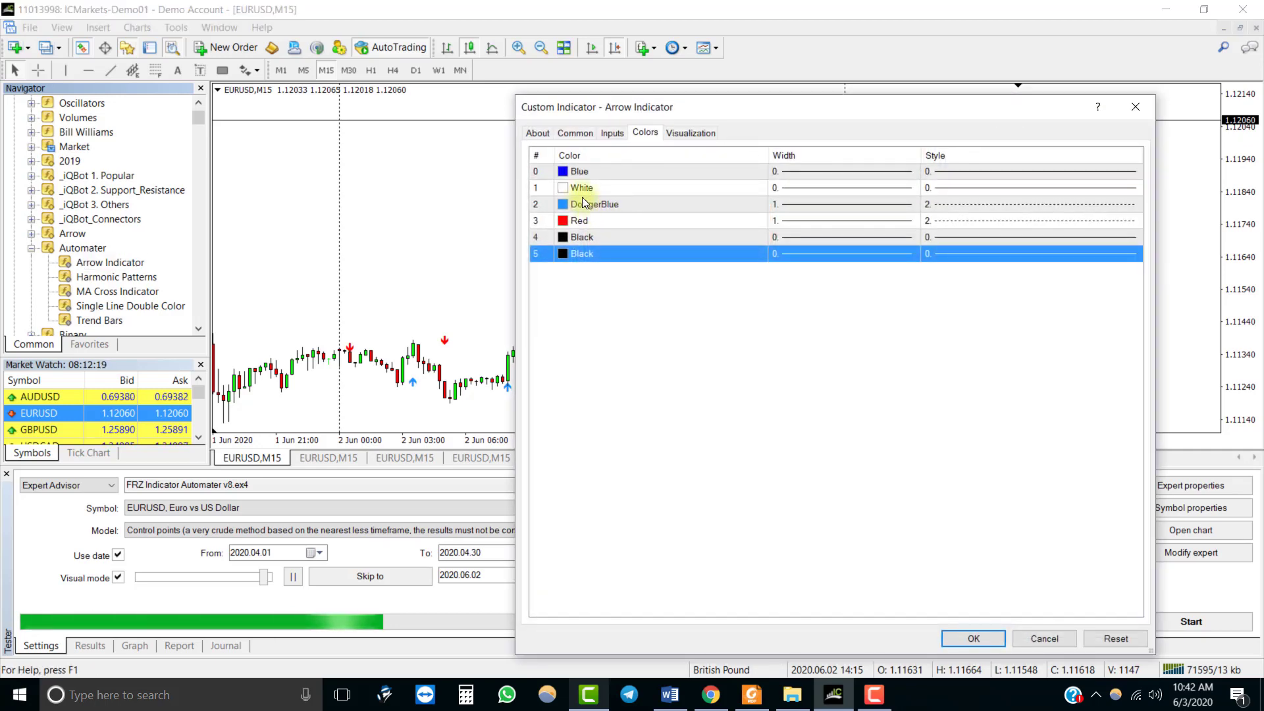
pyautogui.click(596, 204)
pyautogui.moveTo(612, 116); pyautogui.dragTo(746, 138)
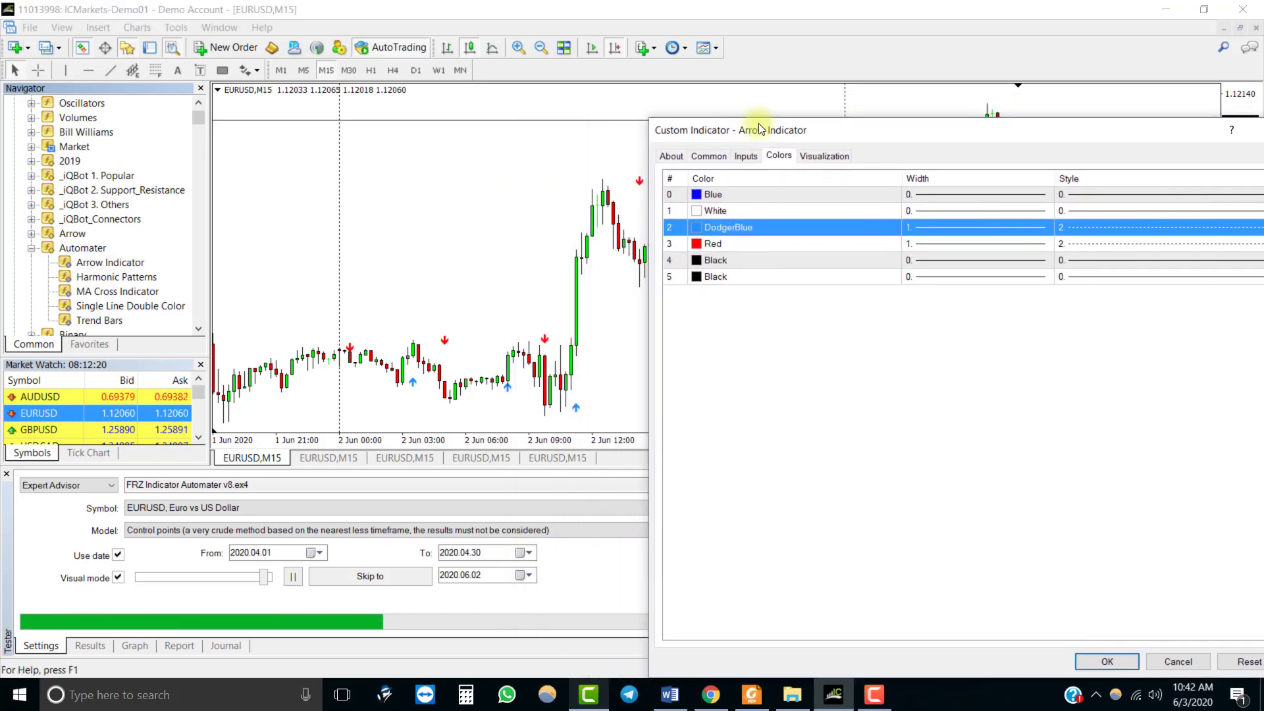
pyautogui.click(727, 244)
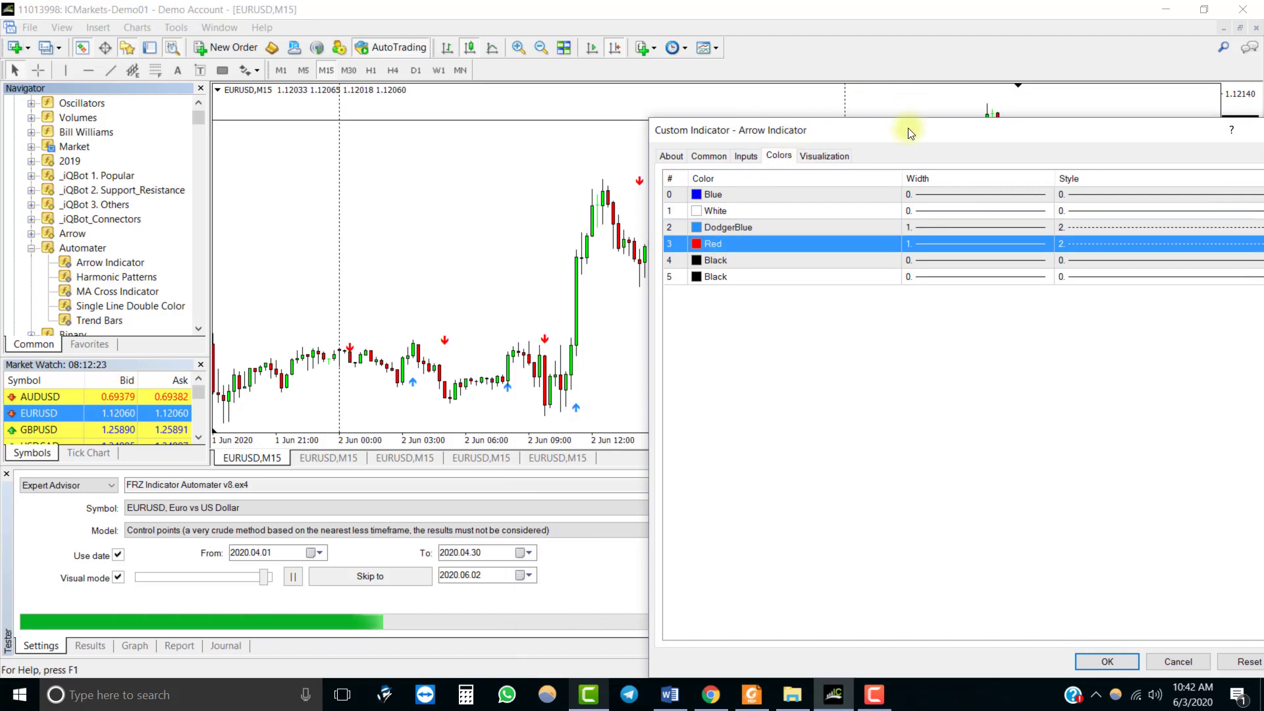
pyautogui.moveTo(907, 129); pyautogui.dragTo(774, 71)
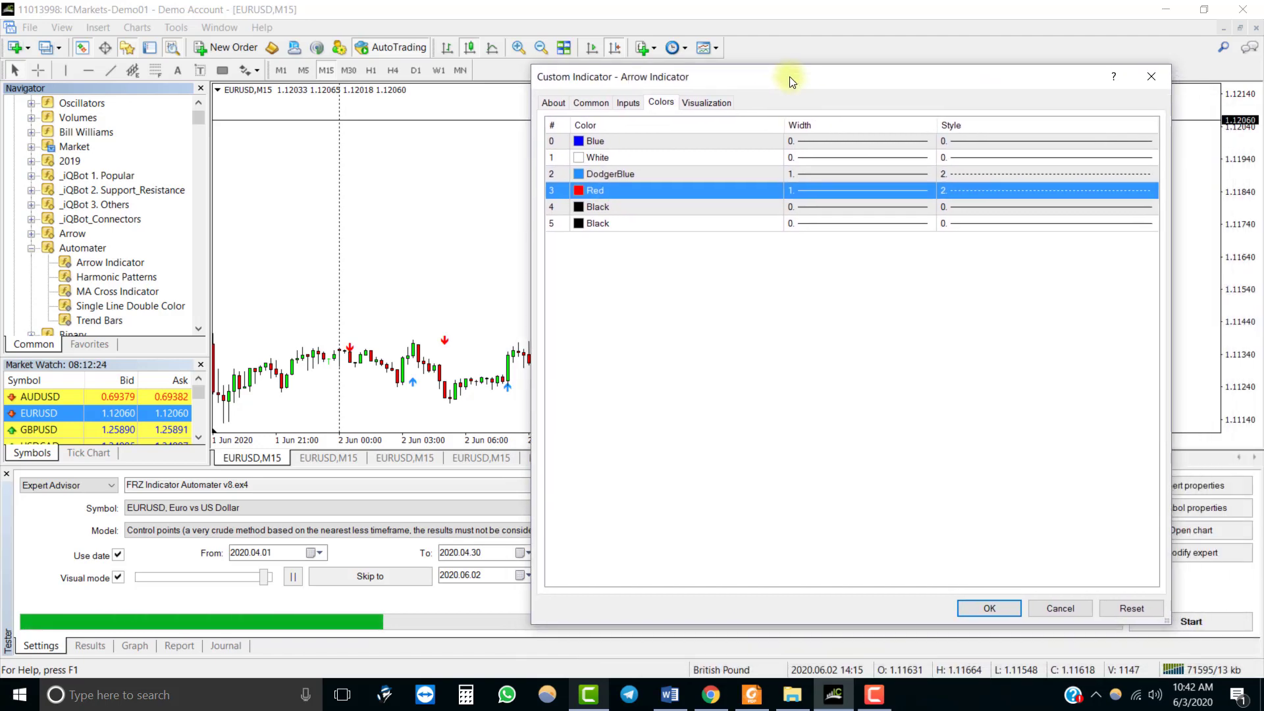
pyautogui.click(992, 607)
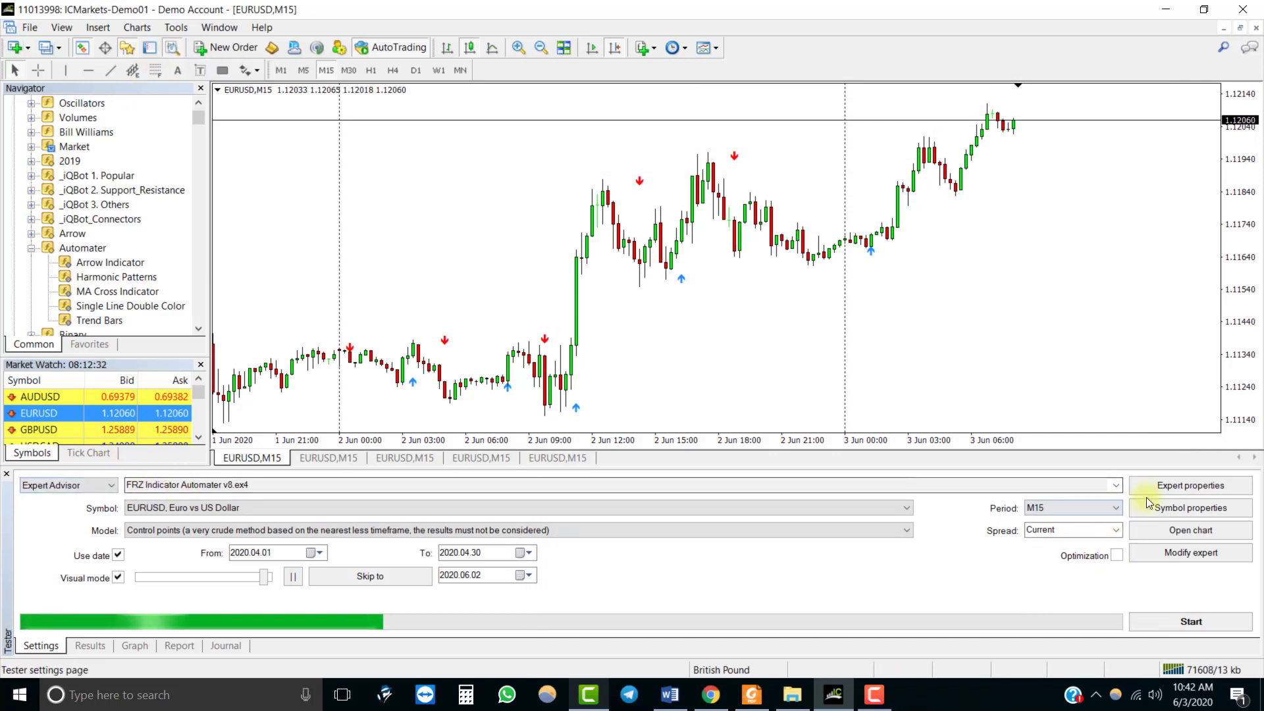
# Step: Choose FRZ Indicator Automater v8.ex4 as the tested expert and copy its name without .ex4
pyautogui.click(1112, 485)
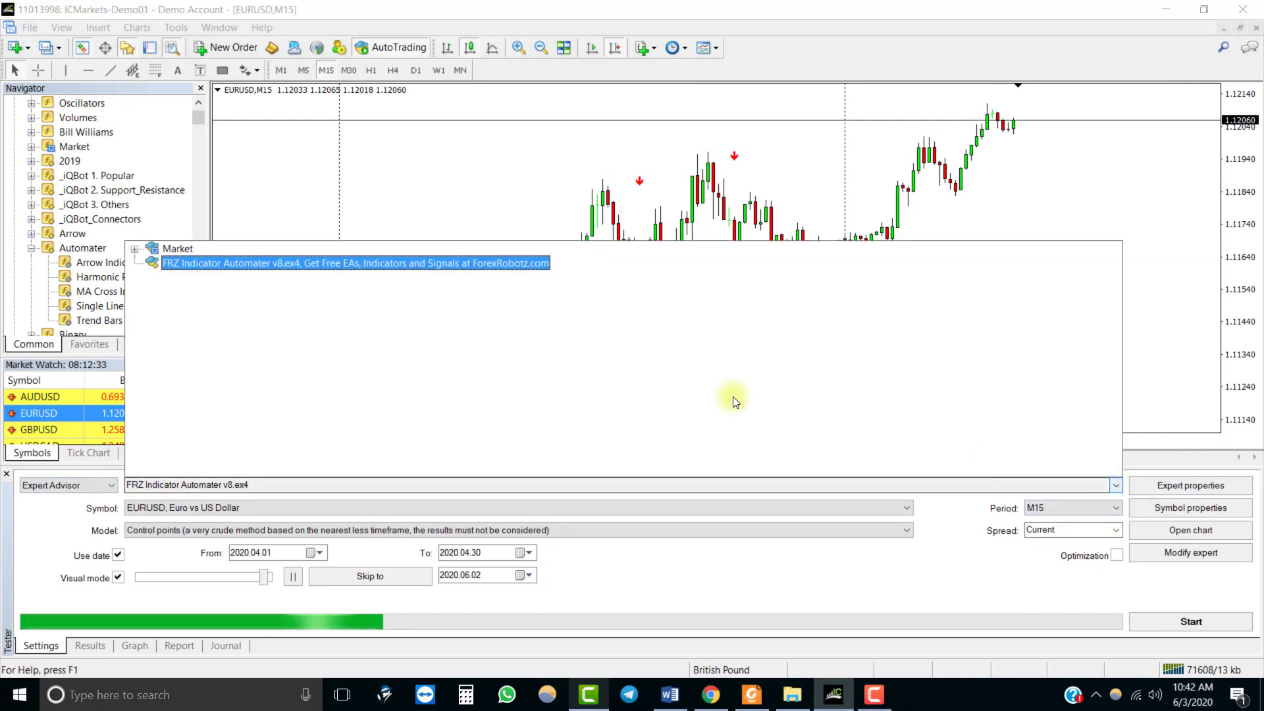
pyautogui.click(292, 262)
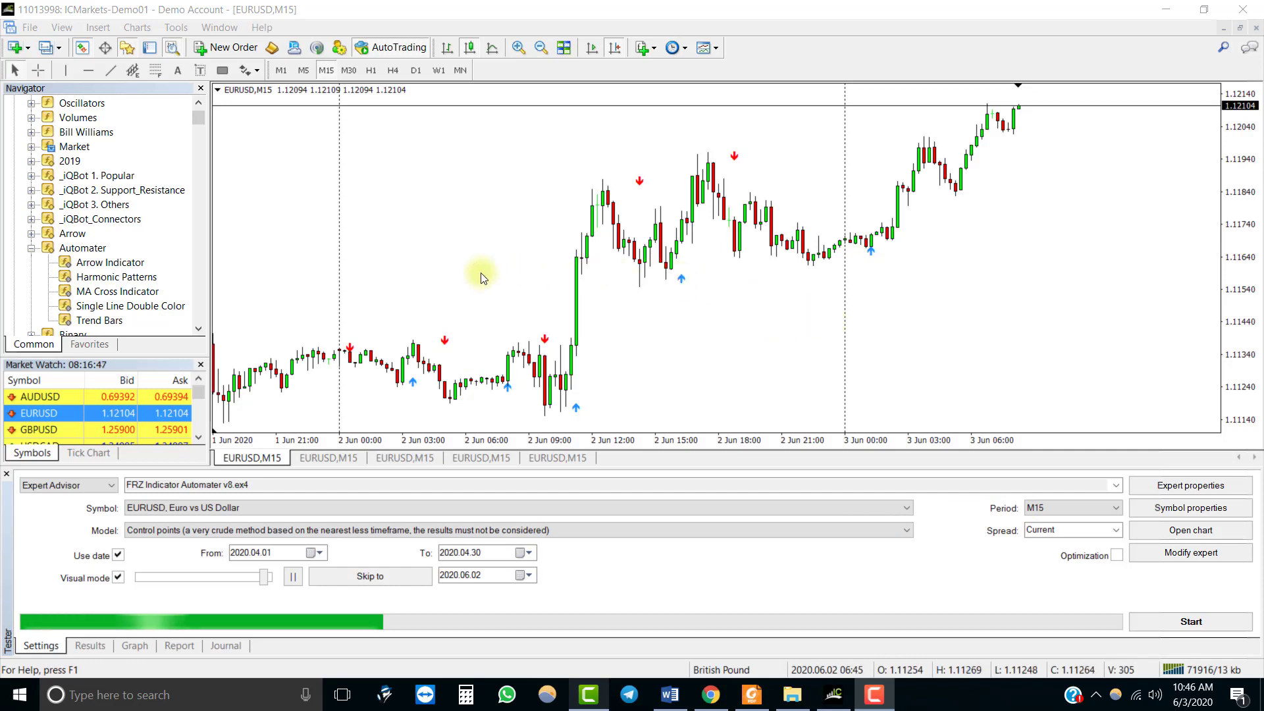
pyautogui.click(235, 487)
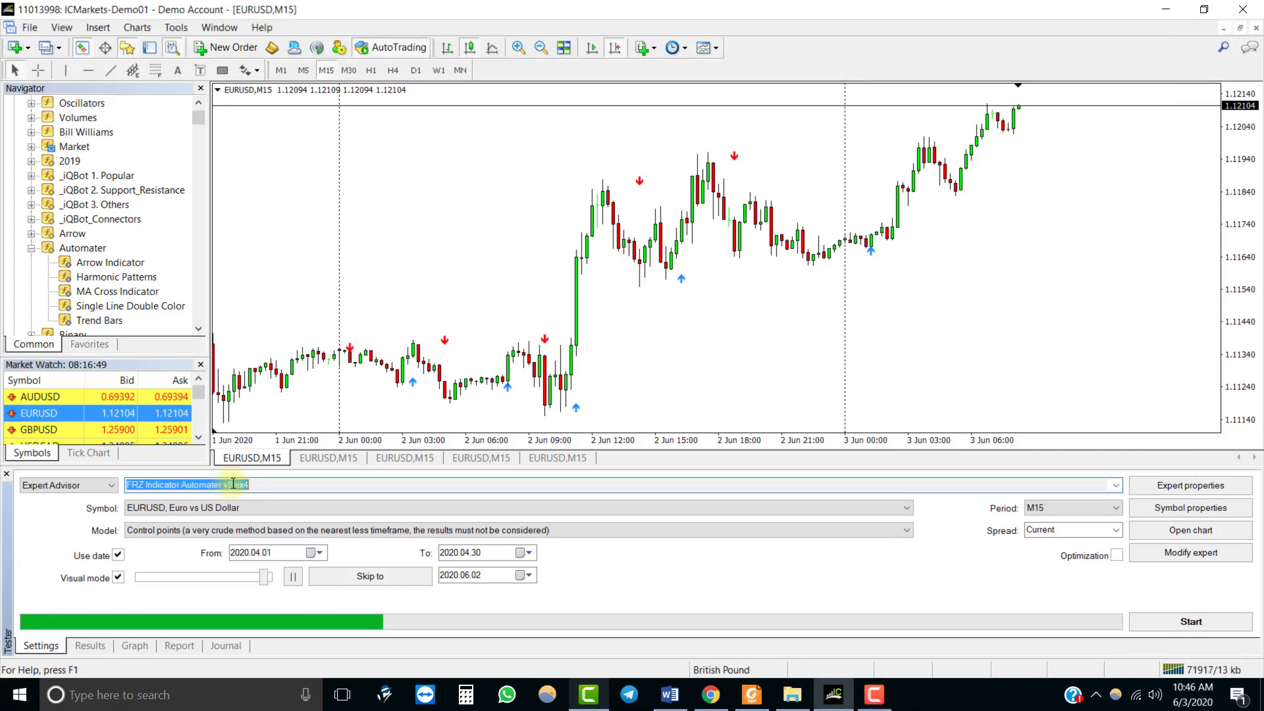
pyautogui.click(232, 484)
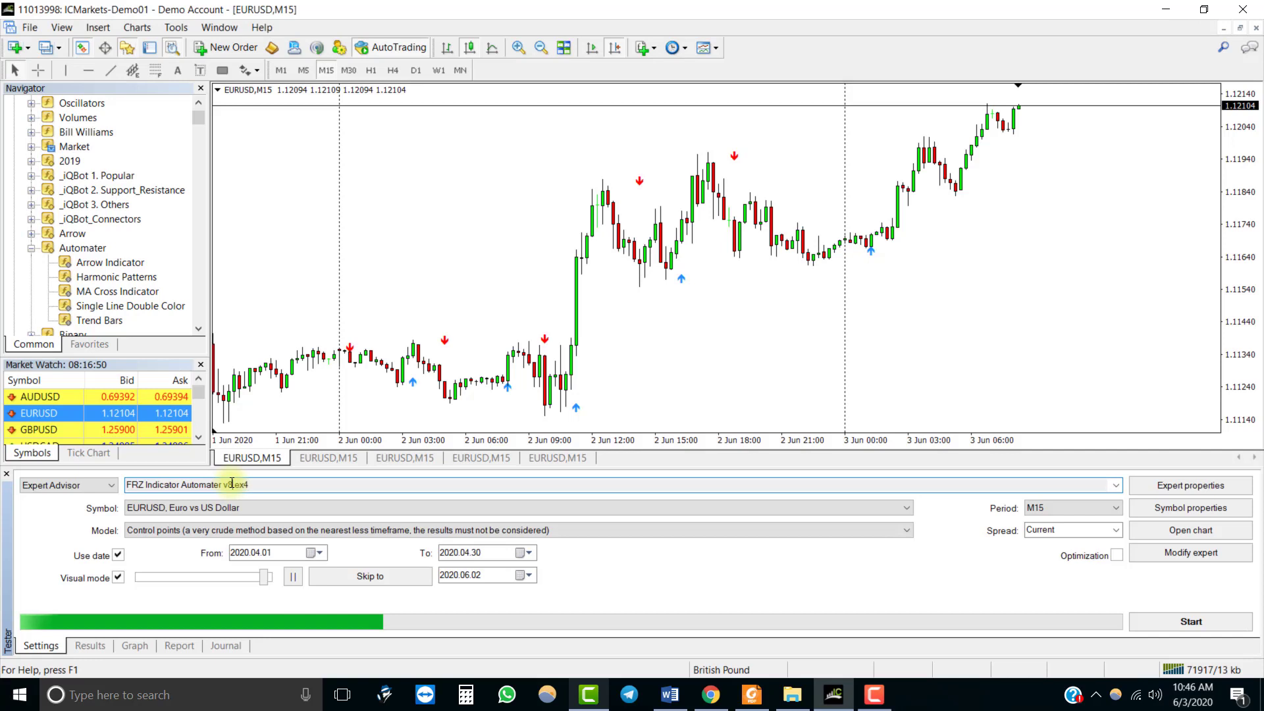
pyautogui.moveTo(232, 483); pyautogui.dragTo(127, 485)
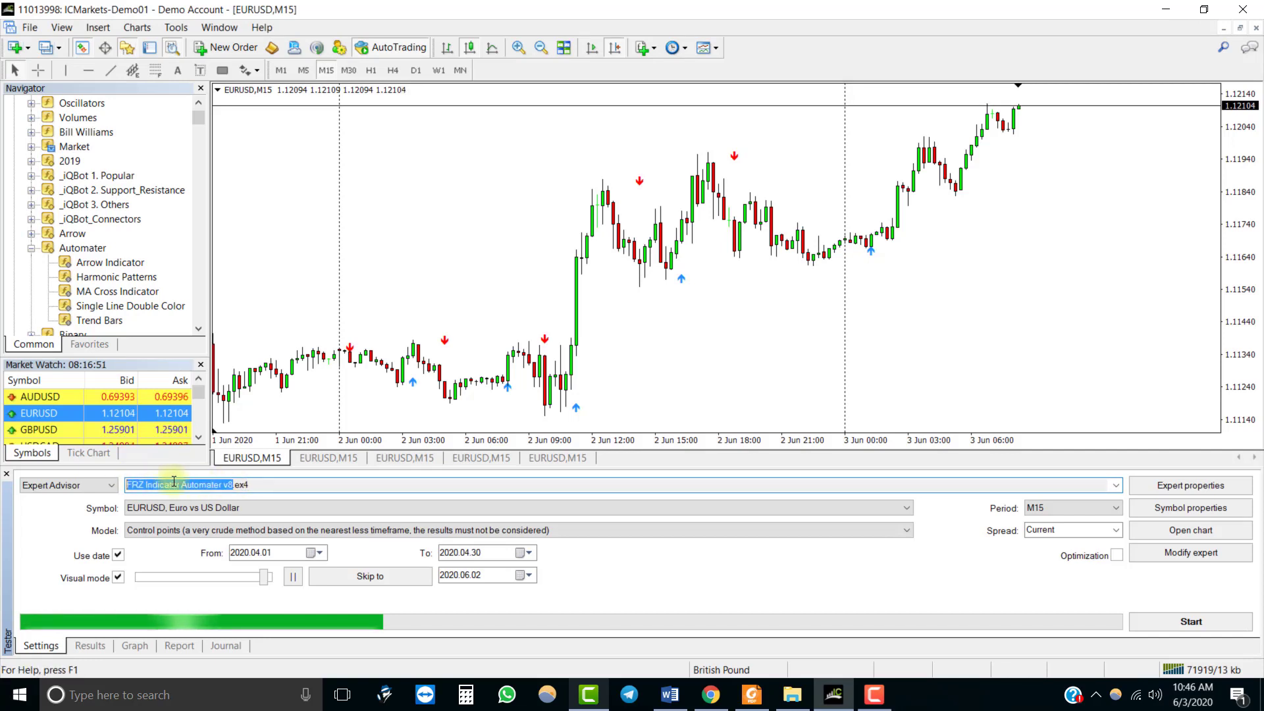
pyautogui.rightClick(173, 482)
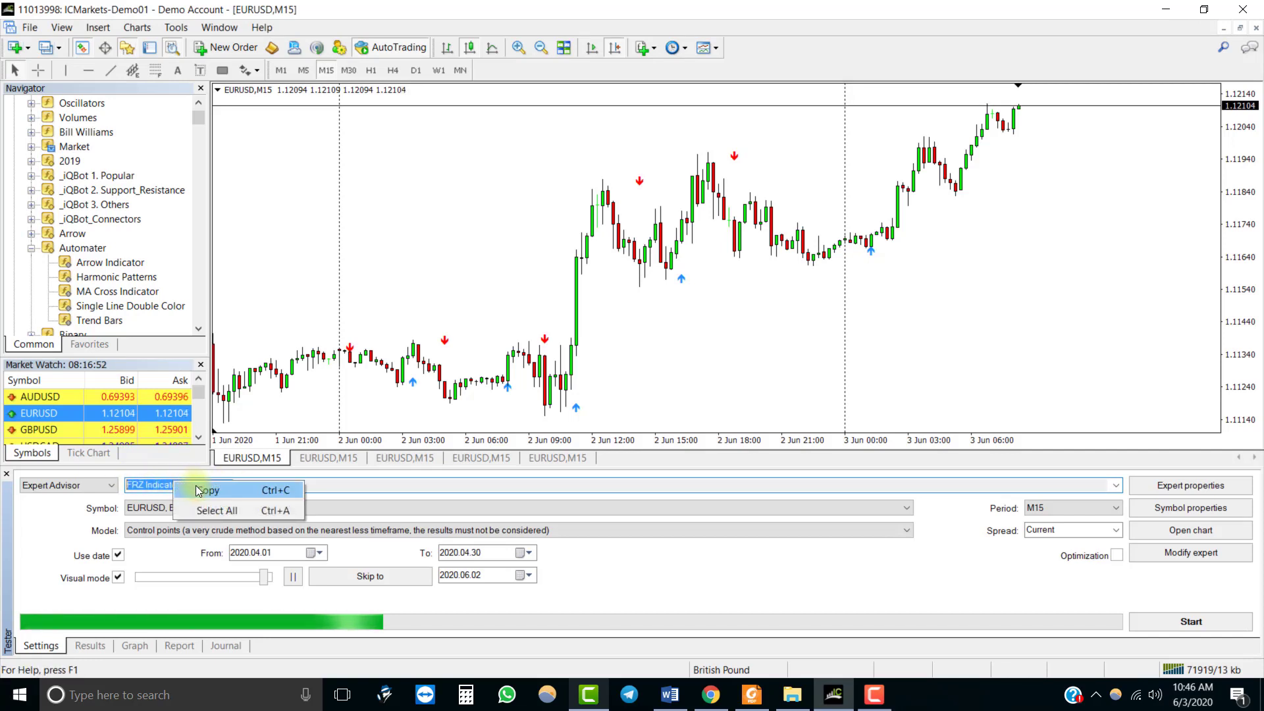
pyautogui.click(199, 490)
# Step: Save the chart as template 'FRZ Indicator Automater v8', replacing the existing file
pyautogui.rightClick(457, 154)
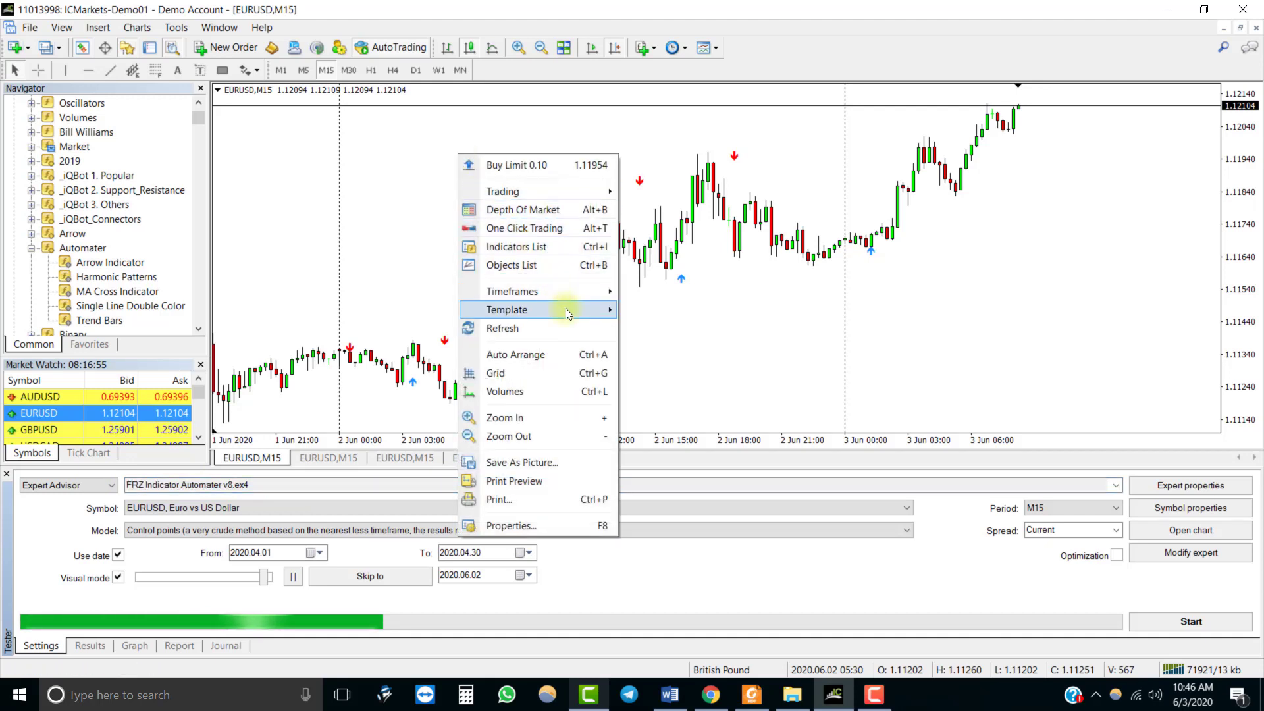
pyautogui.moveTo(566, 308)
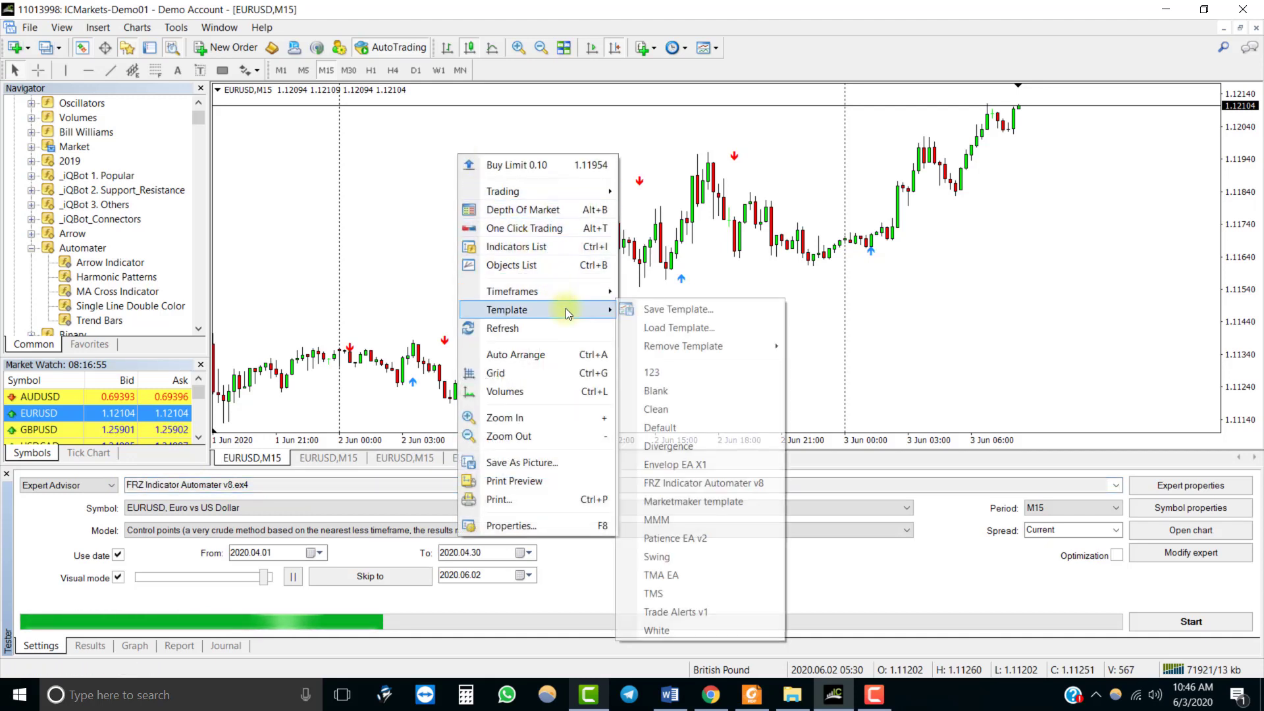
pyautogui.click(648, 309)
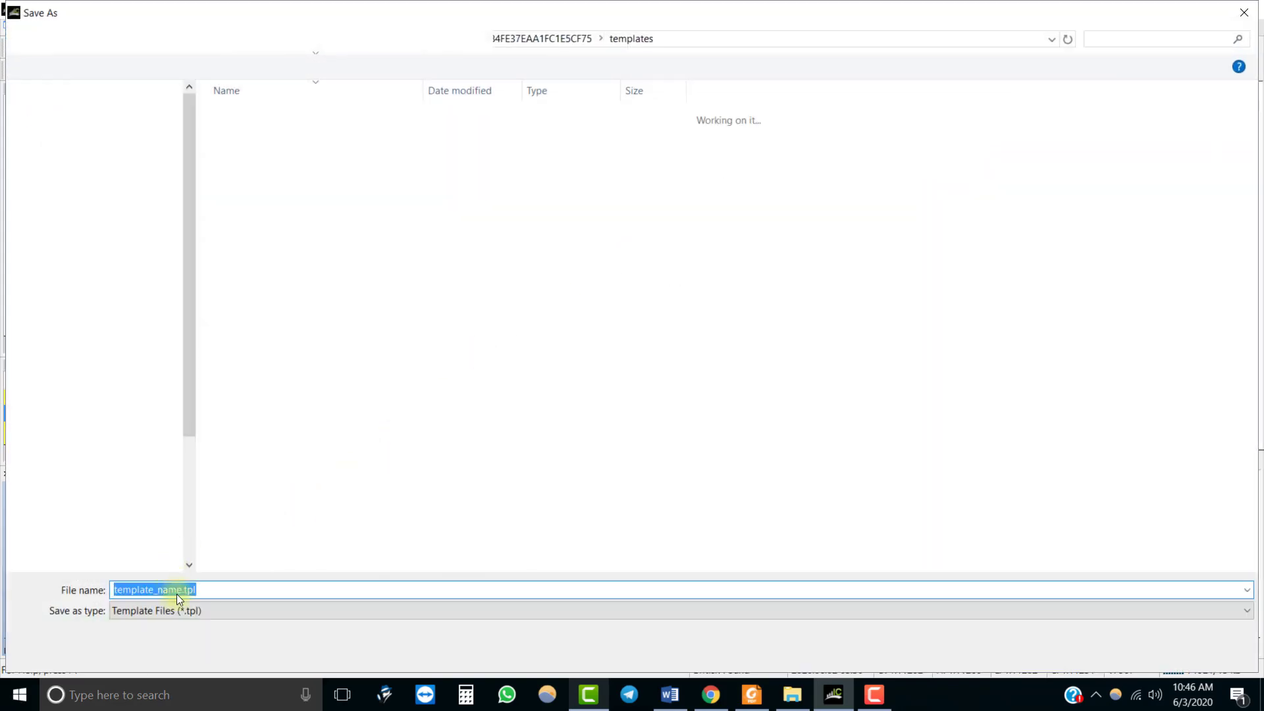
pyautogui.click(178, 590)
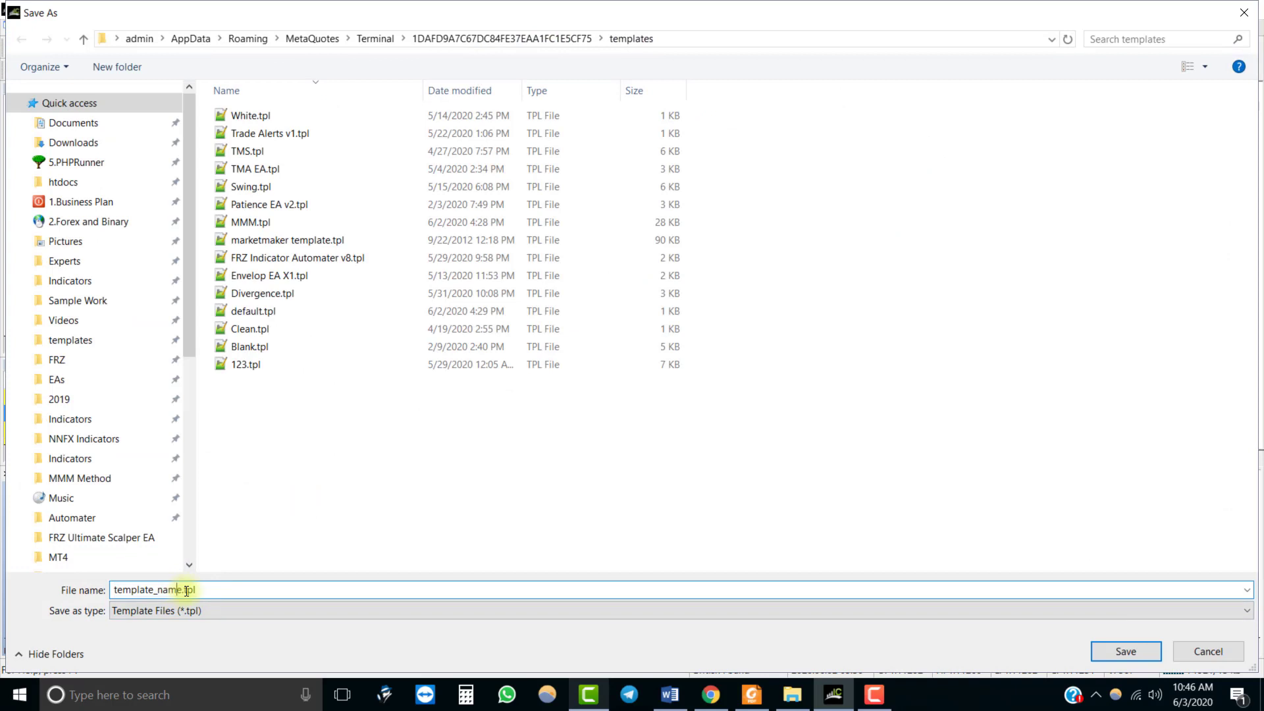
pyautogui.moveTo(182, 590); pyautogui.dragTo(83, 590)
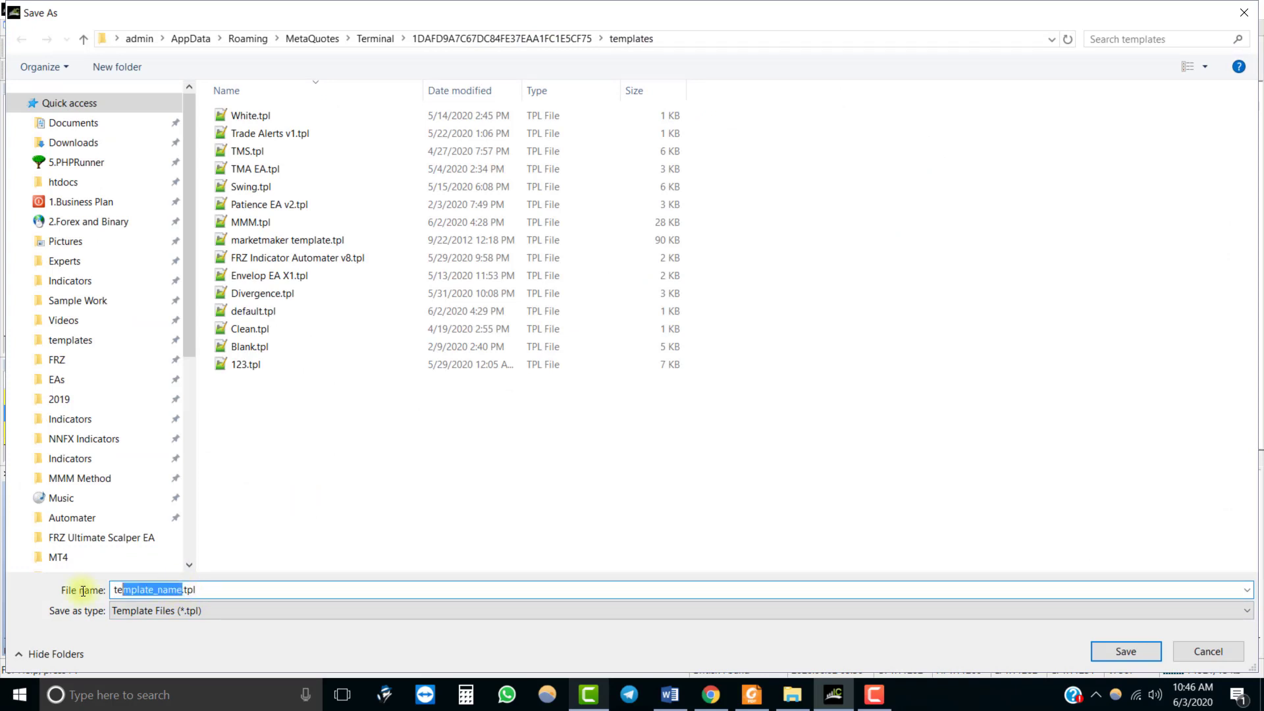
pyautogui.hotkey('ctrl', 'v')
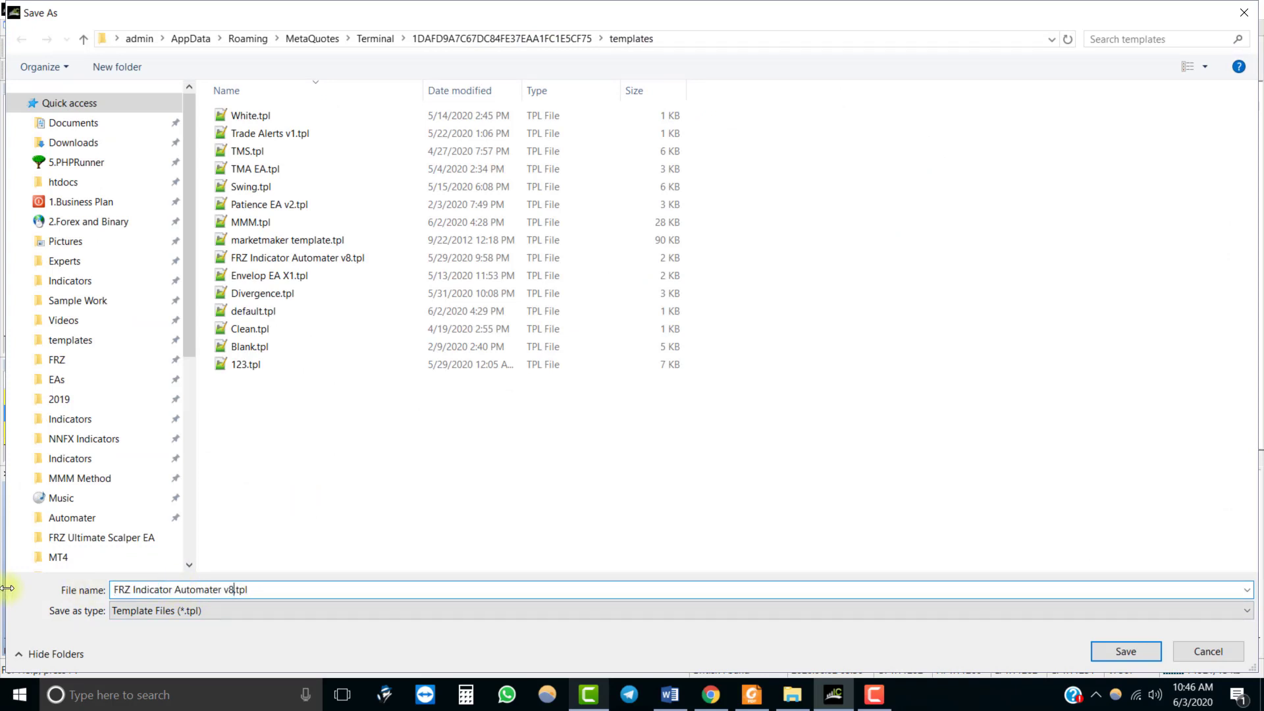
pyautogui.click(1113, 651)
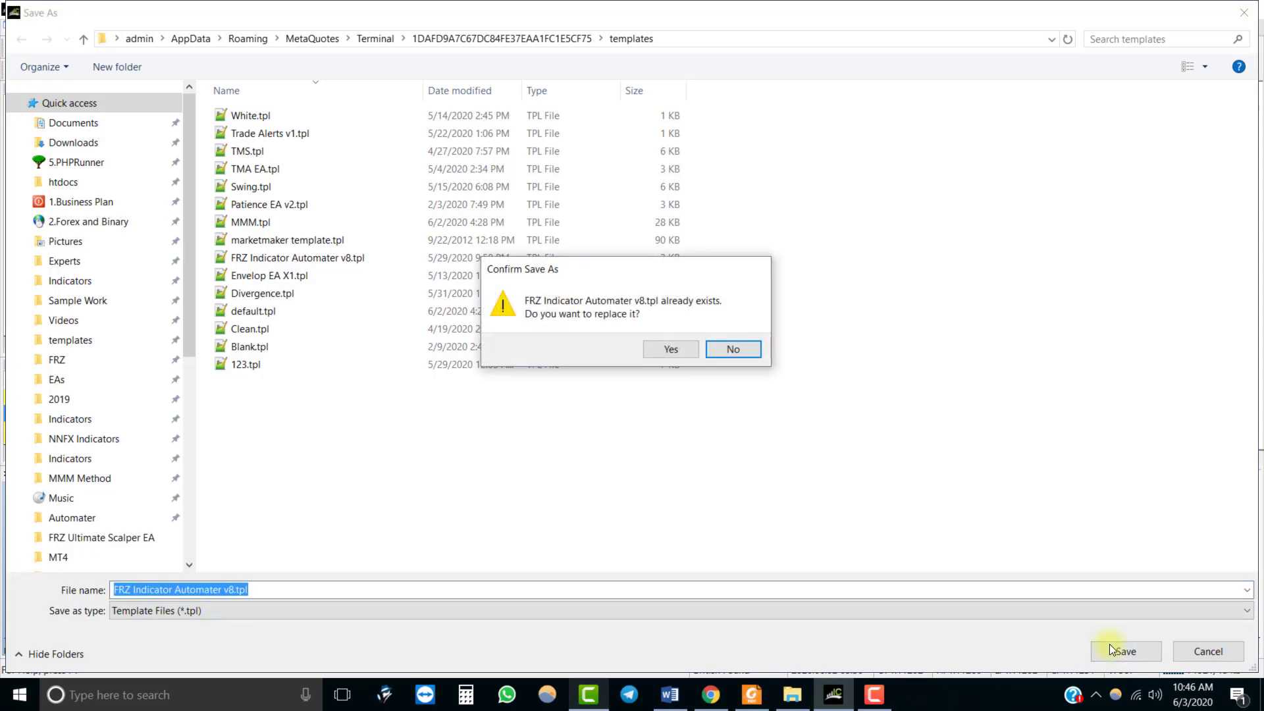
pyautogui.click(674, 348)
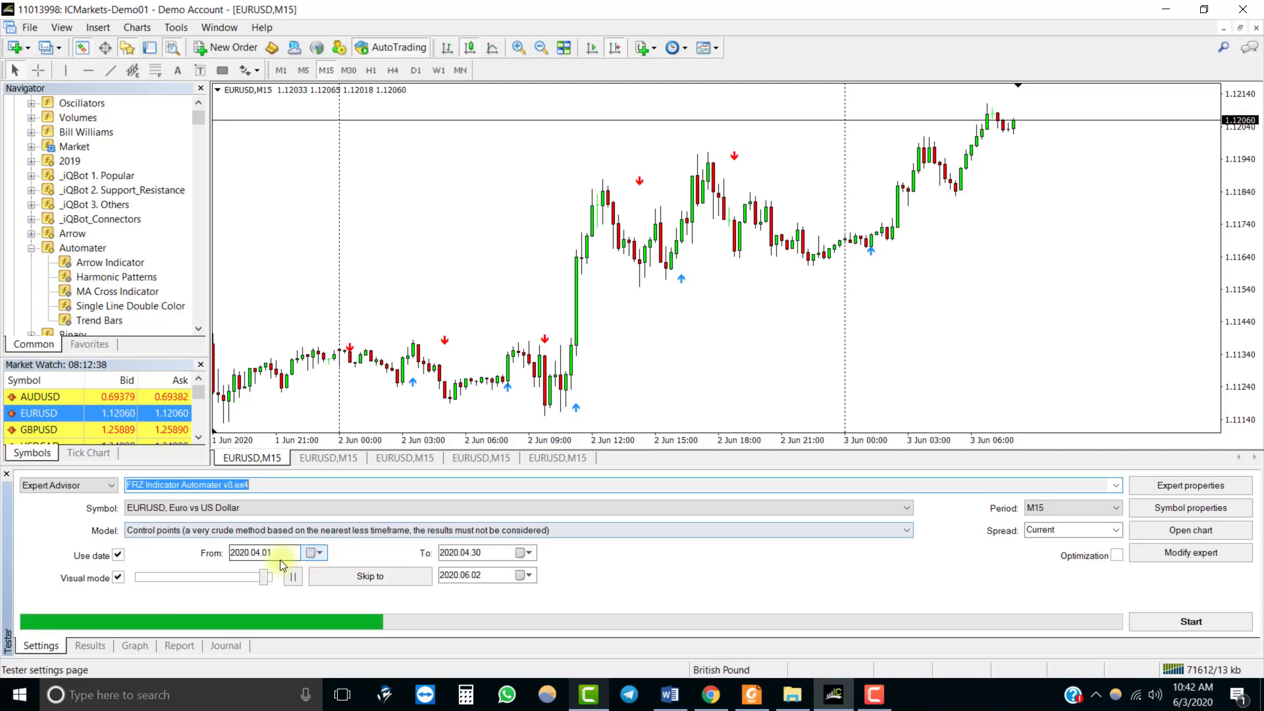
# Step: Enter 'Automater/Arrow Indicator' as the expert's Indicator Name input
pyautogui.click(1186, 486)
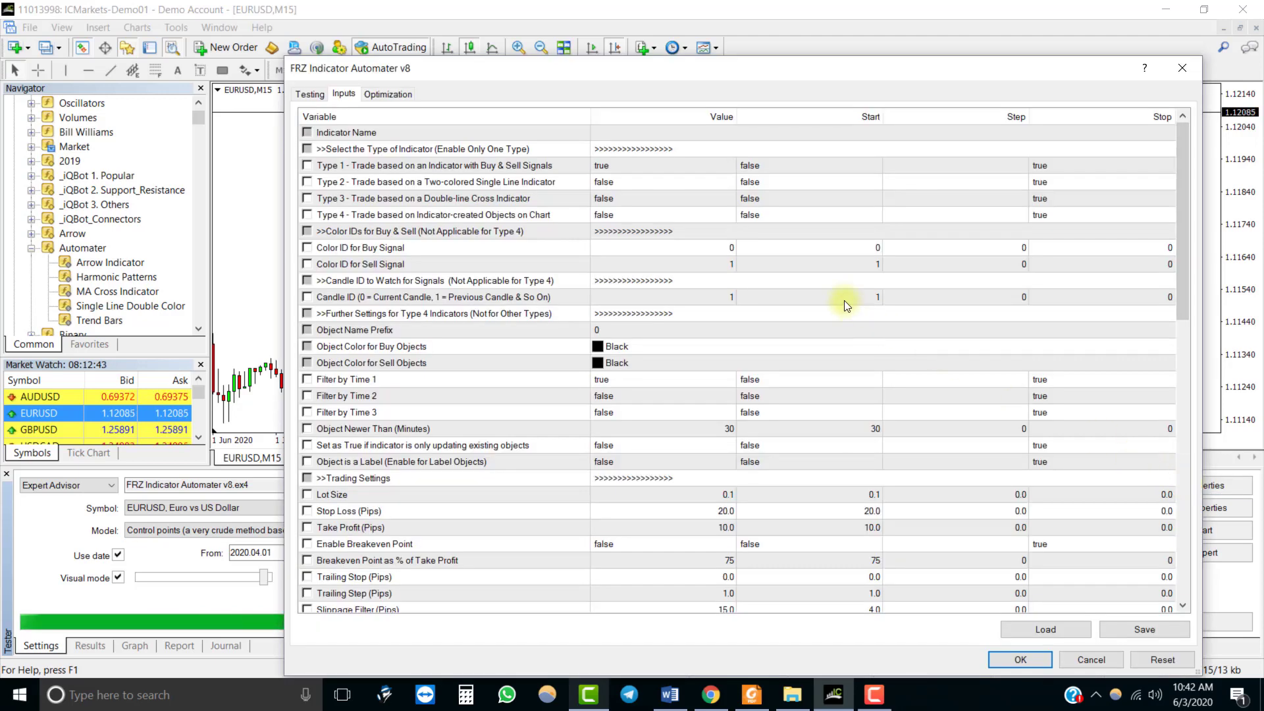
pyautogui.click(610, 132)
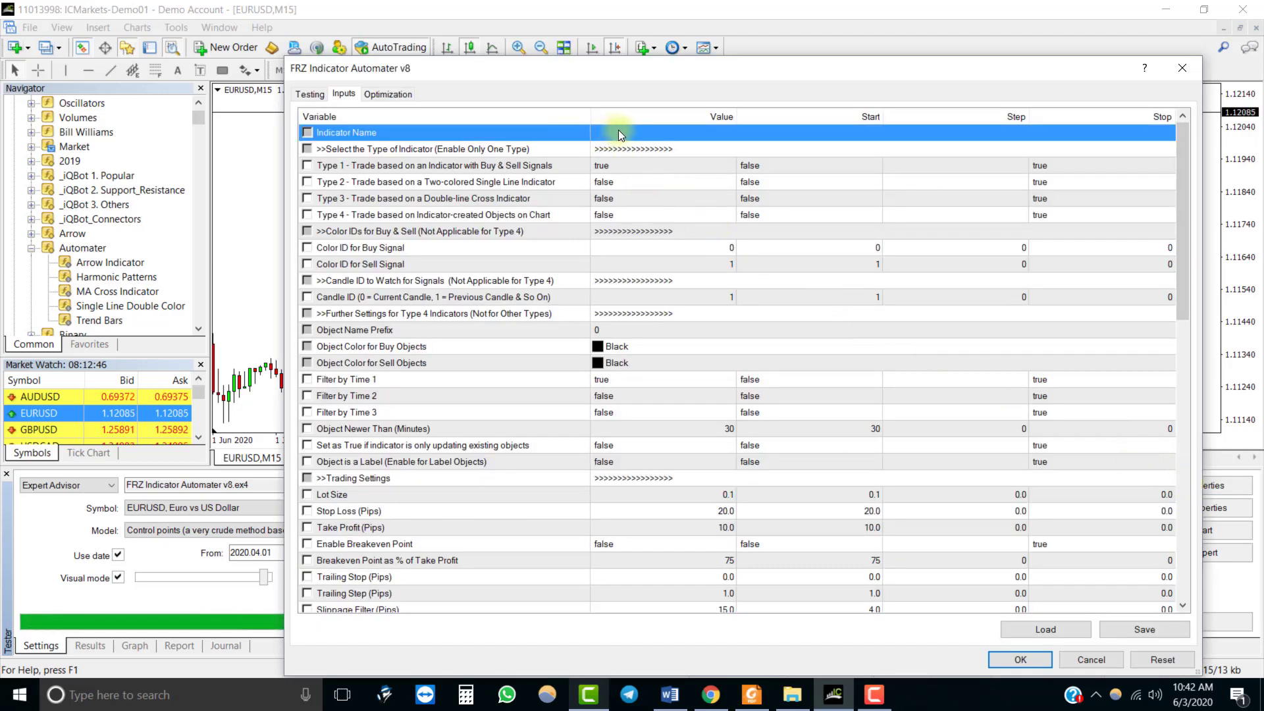
pyautogui.click(618, 129)
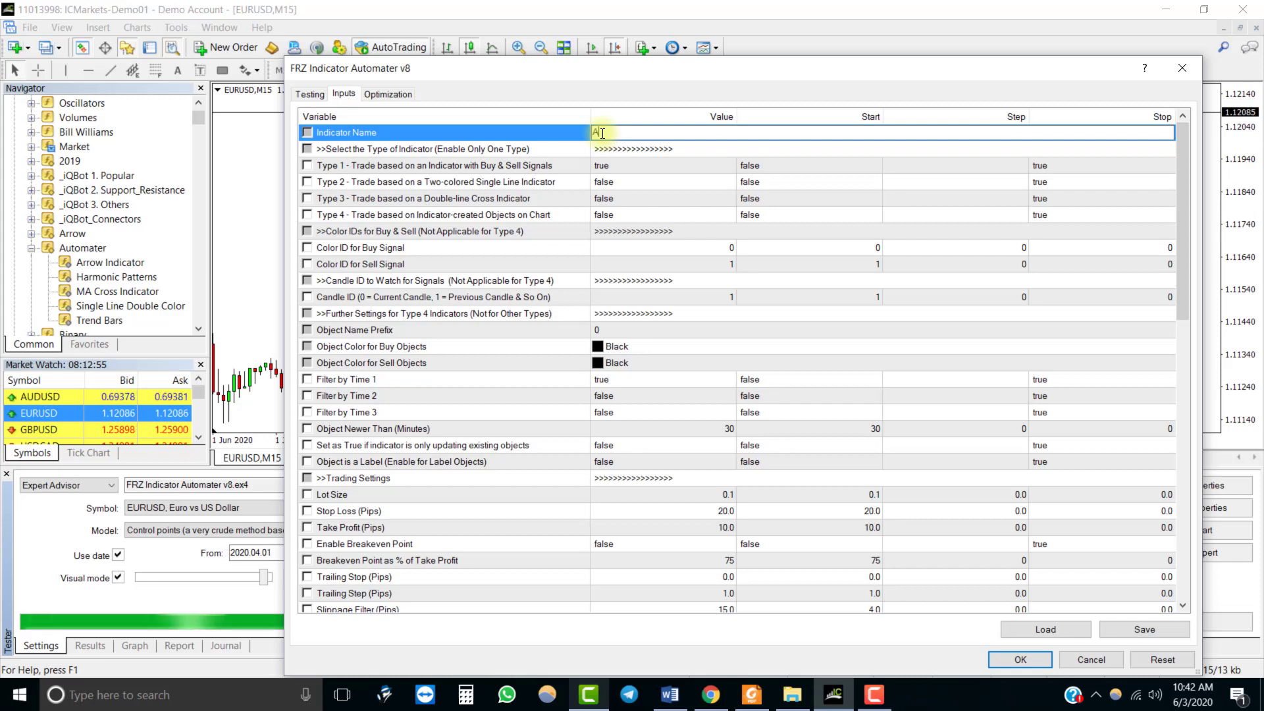
pyautogui.write('Artomater/')
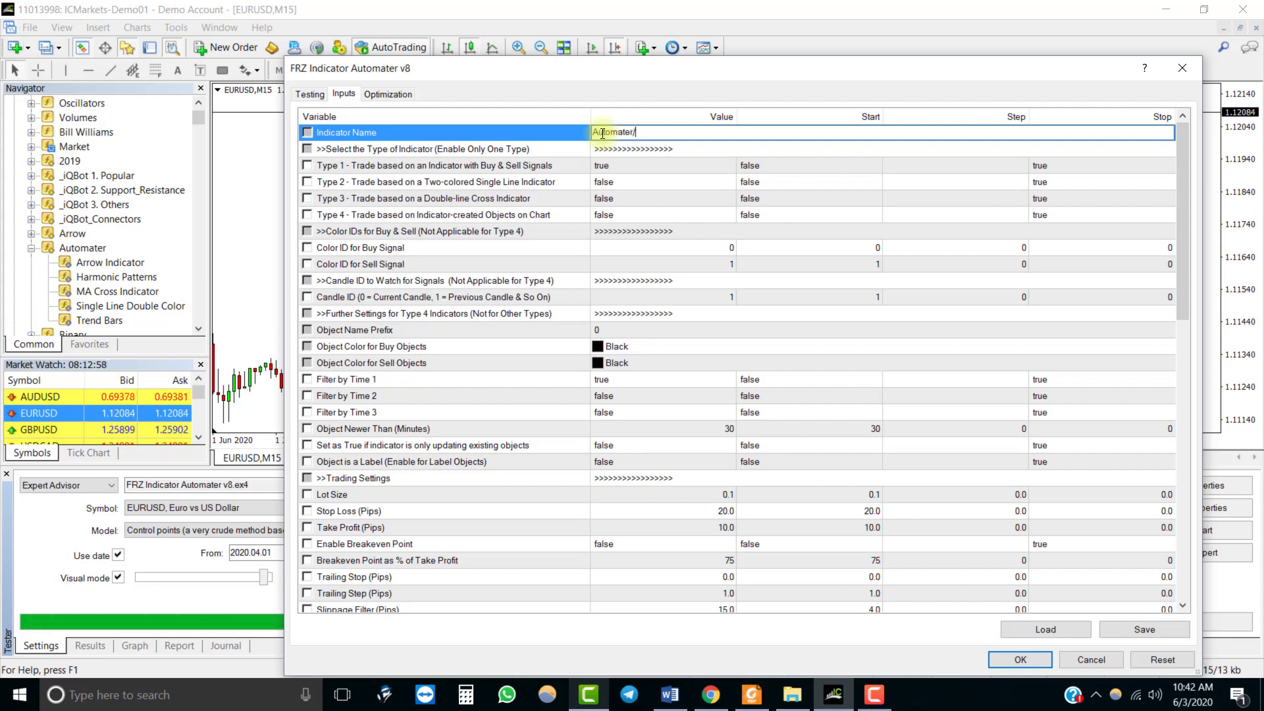
pyautogui.write('Arrow In')
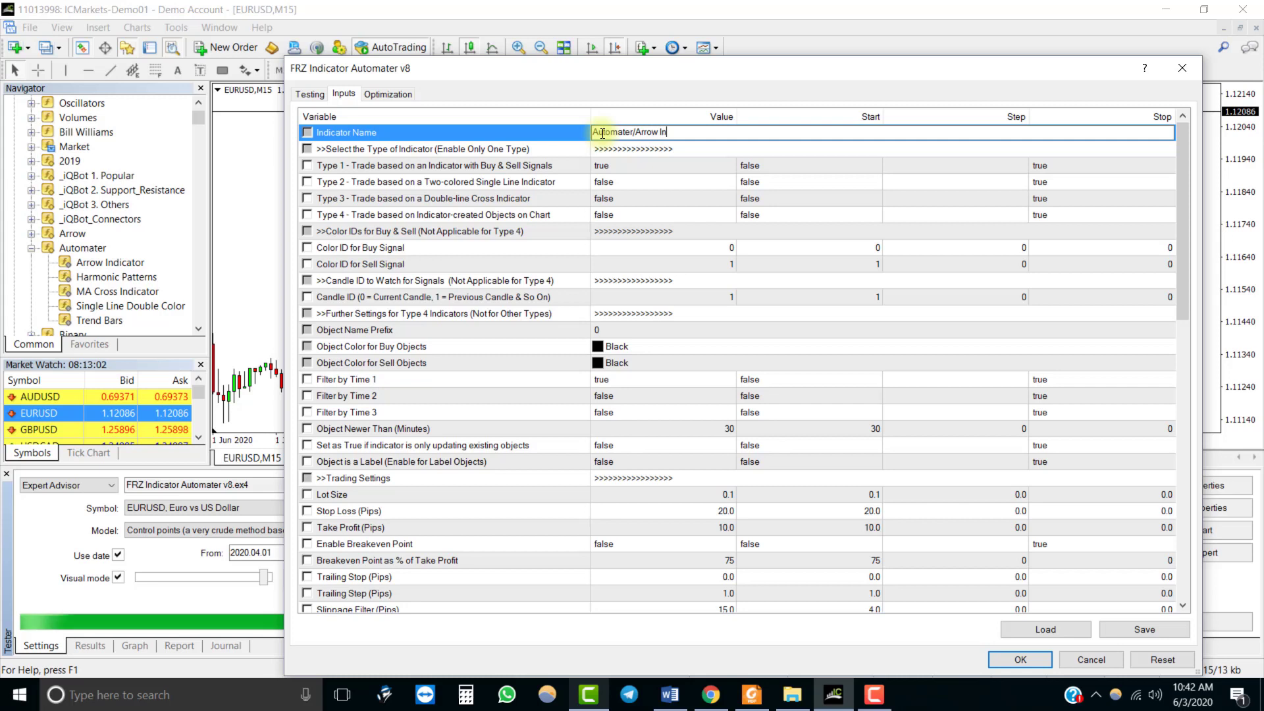
pyautogui.write('dicator')
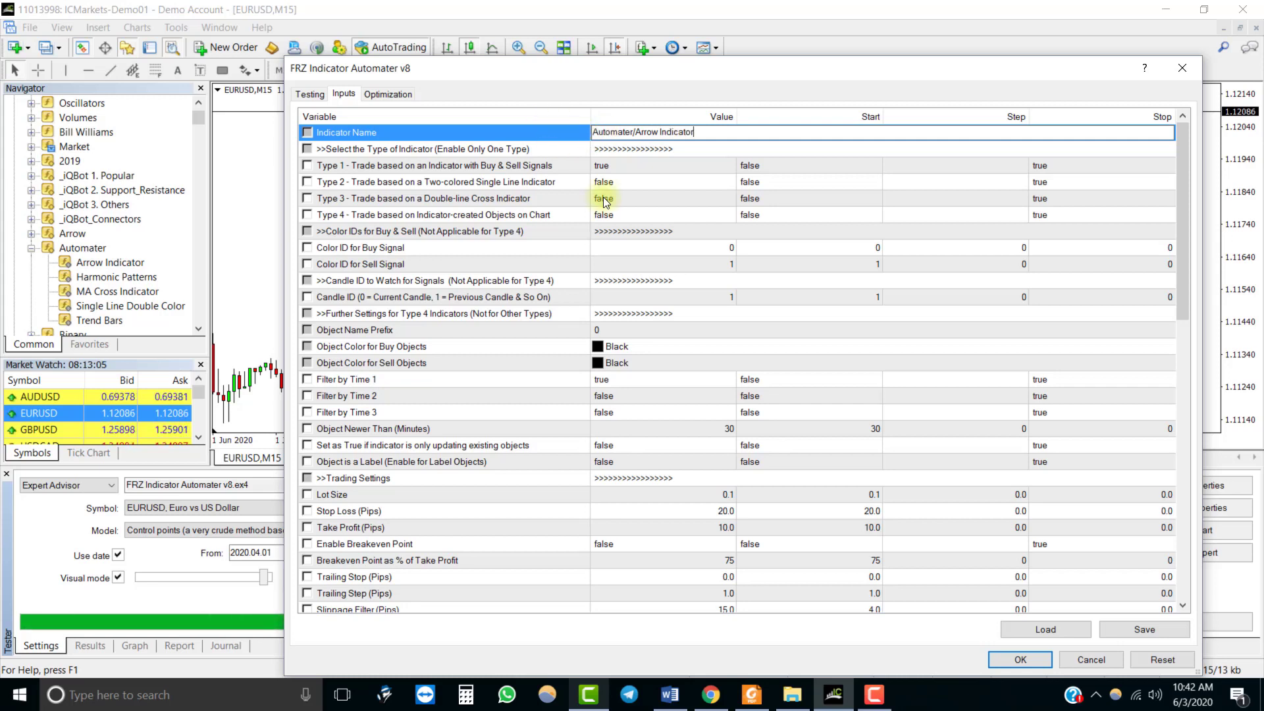
pyautogui.click(1020, 660)
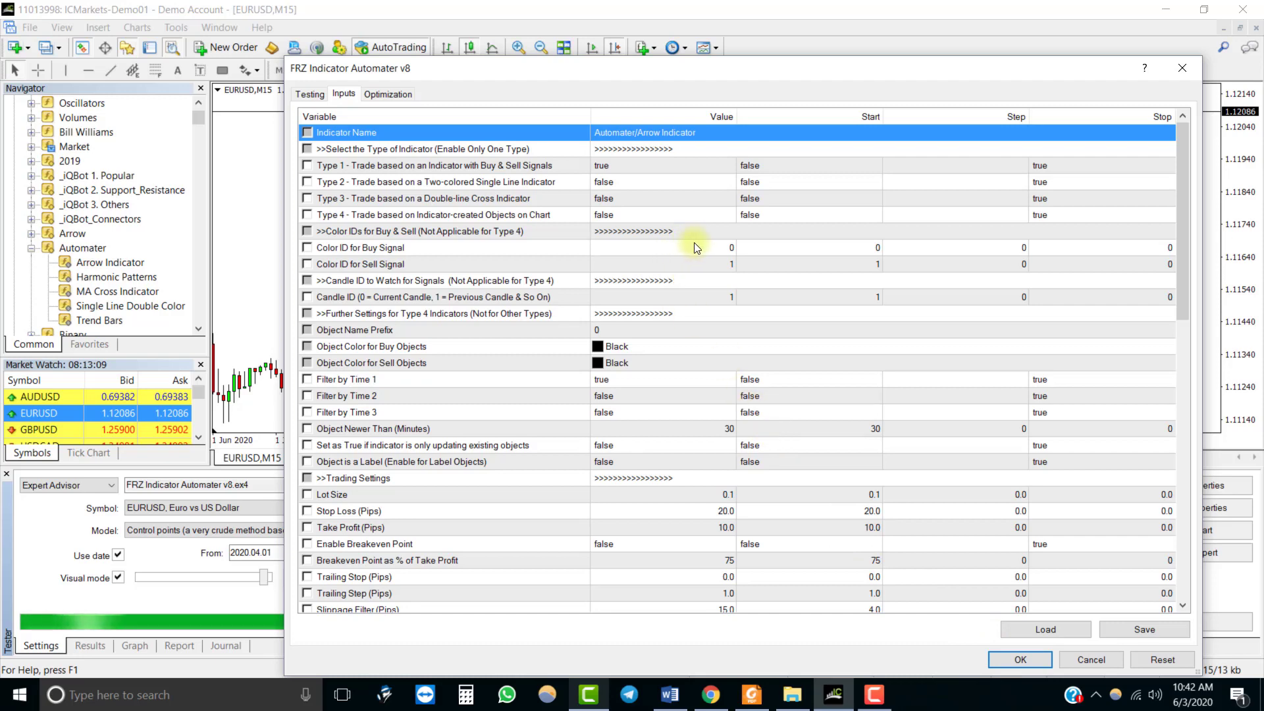
pyautogui.click(787, 700)
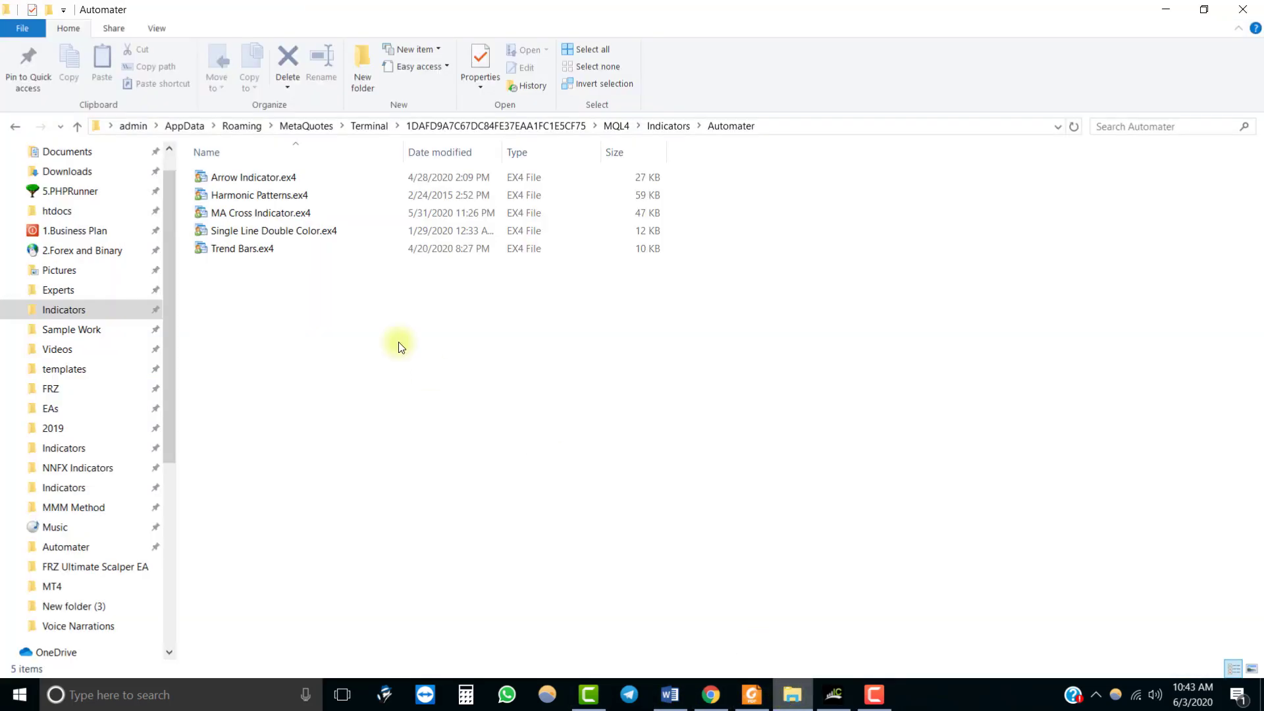
# Step: Copy the name 'Arrow Indicator' from Arrow Indicator.ex4 without renaming it, then go back to MetaTrader 4
pyautogui.click(251, 177)
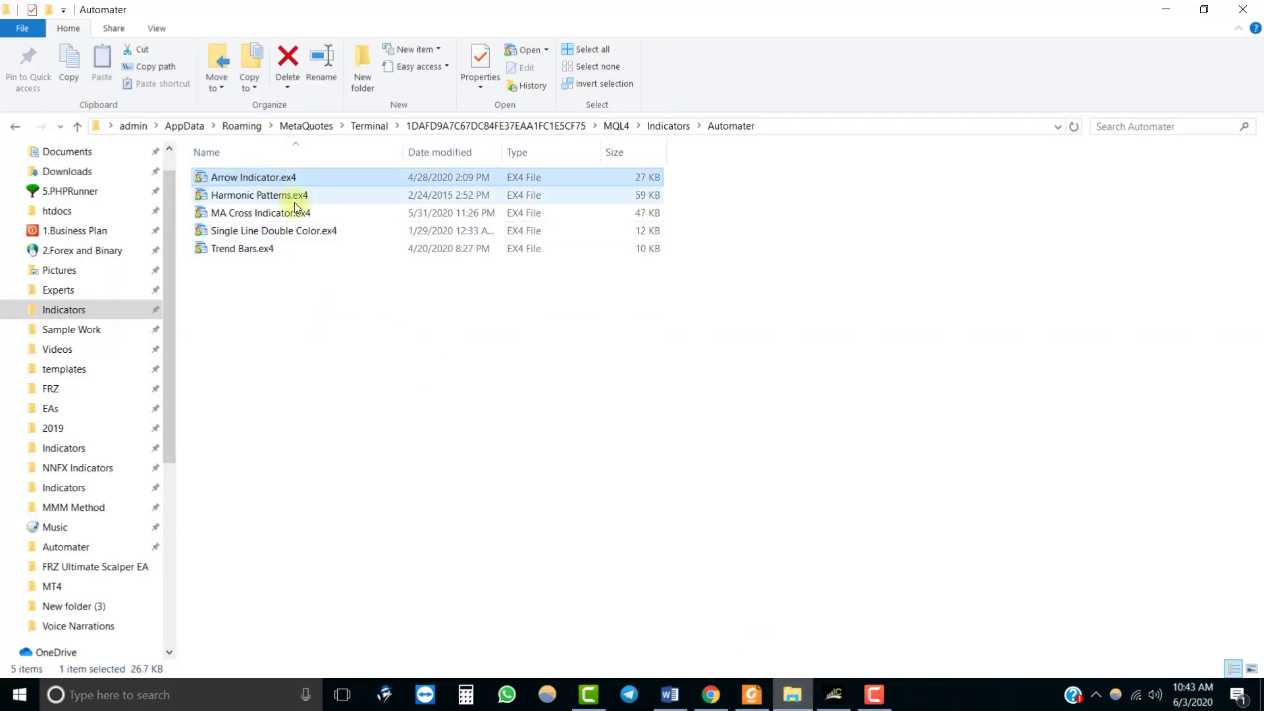
pyautogui.press('F2')
pyautogui.rightClick(265, 182)
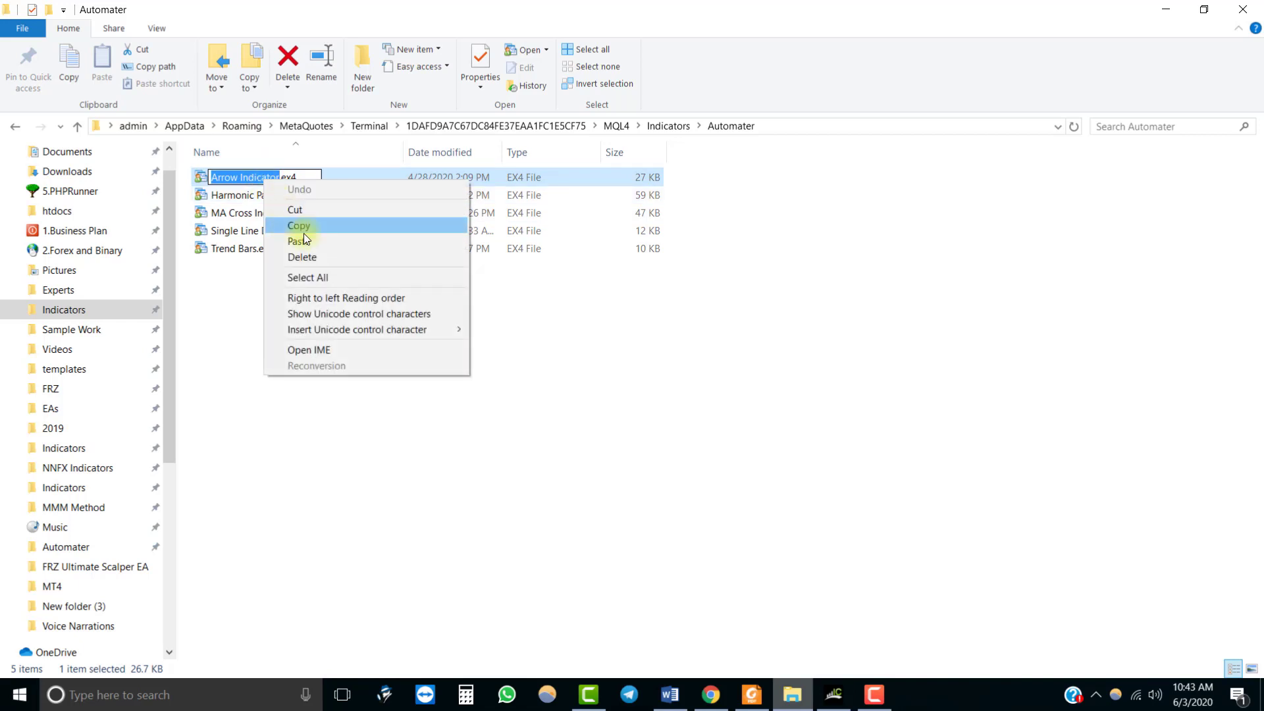
pyautogui.click(303, 229)
pyautogui.click(834, 698)
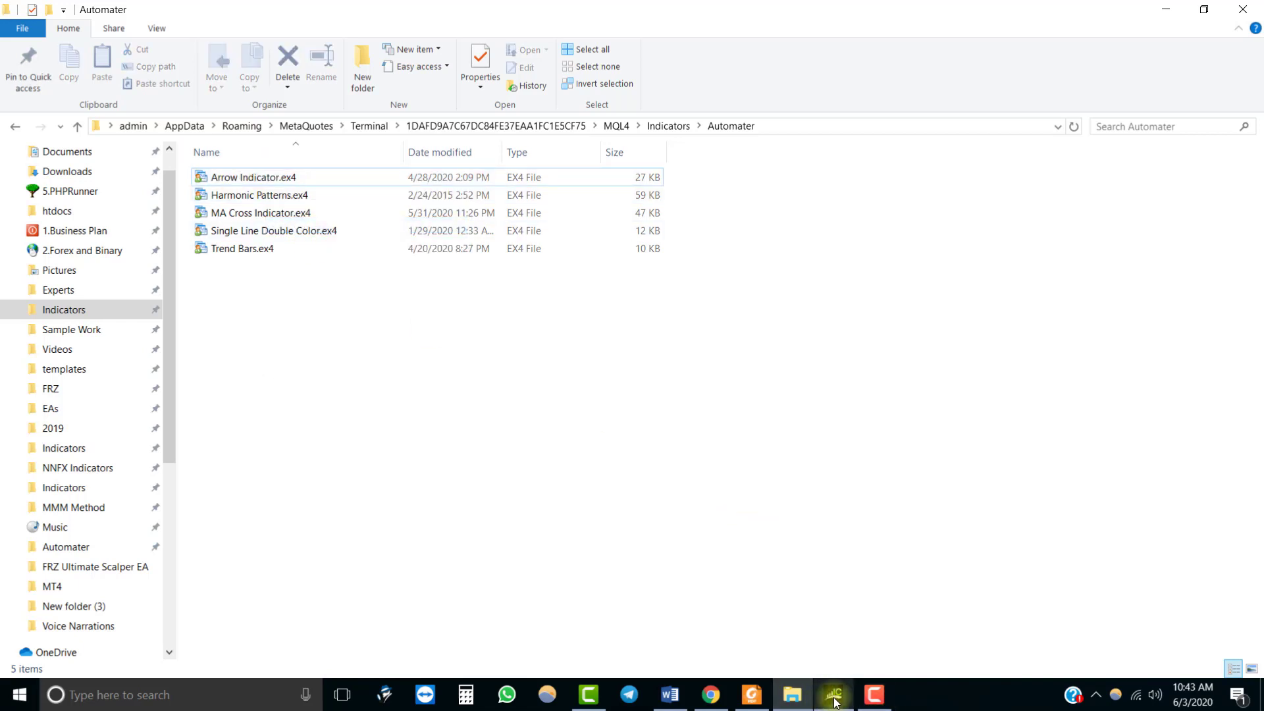
pyautogui.click(834, 697)
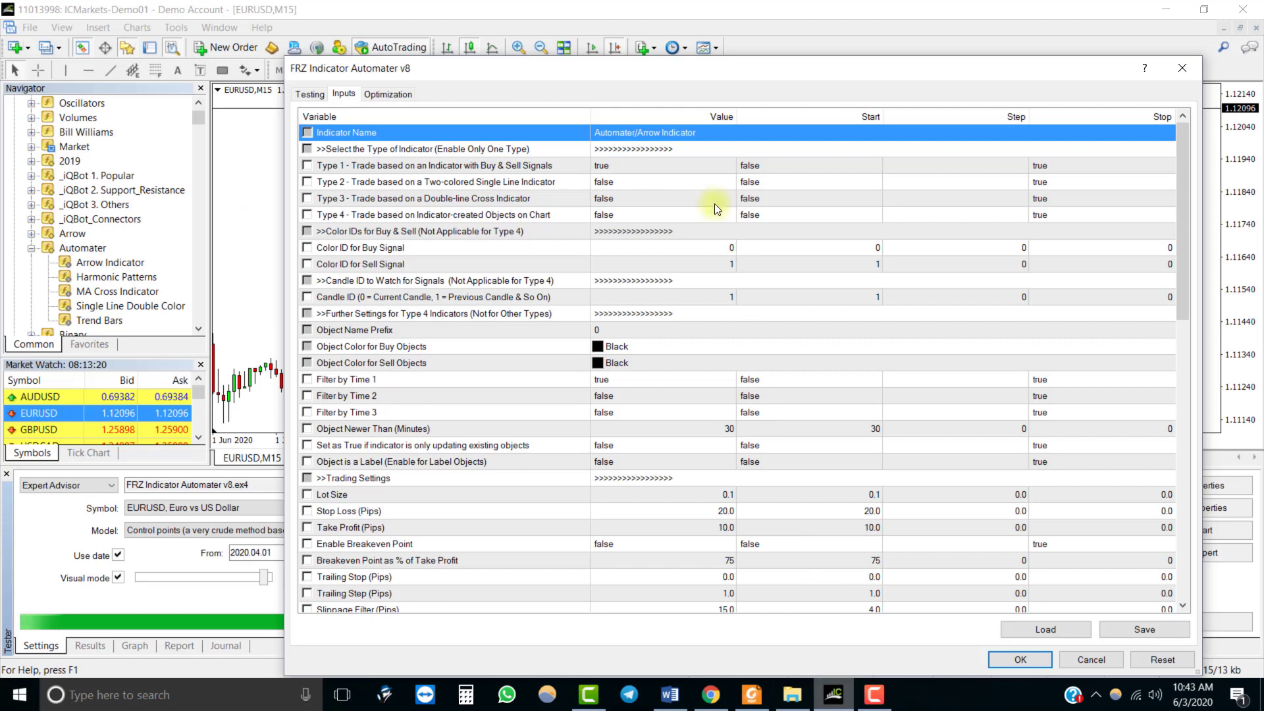
# Step: Review the Indicator Name value and keep the Type 1 input set to true
pyautogui.doubleClick(658, 132)
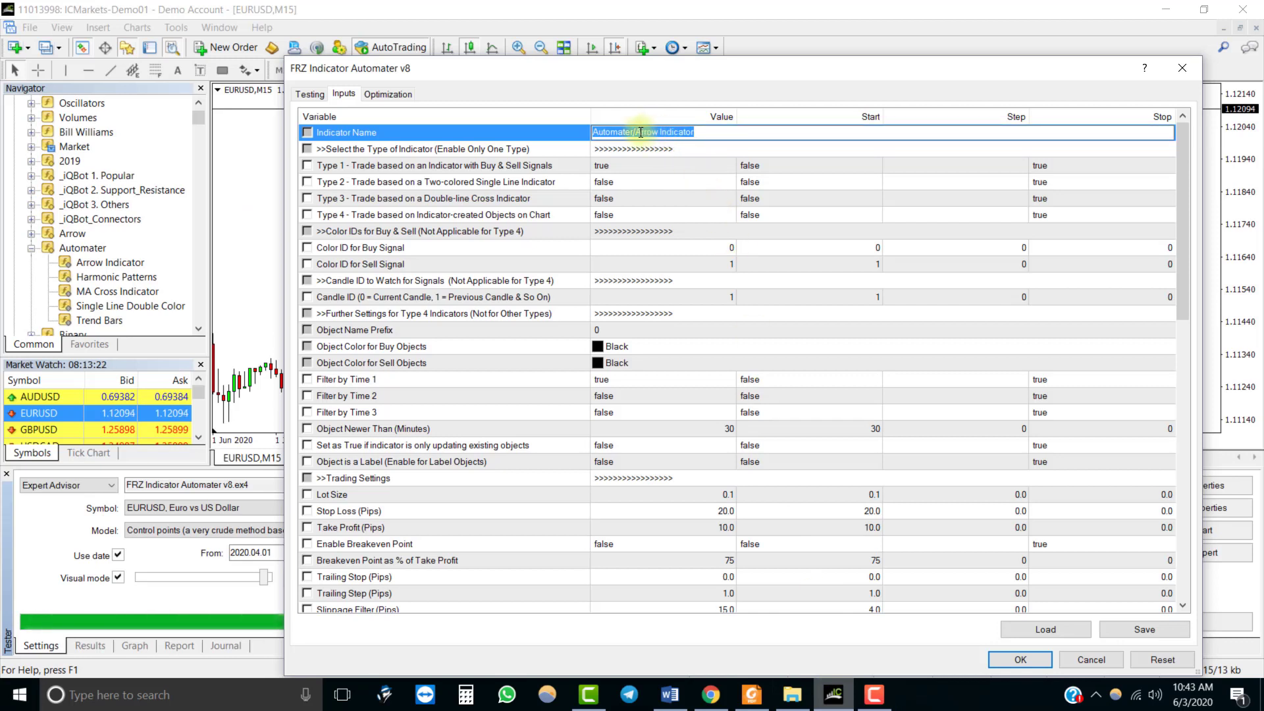
pyautogui.moveTo(641, 132); pyautogui.dragTo(872, 140)
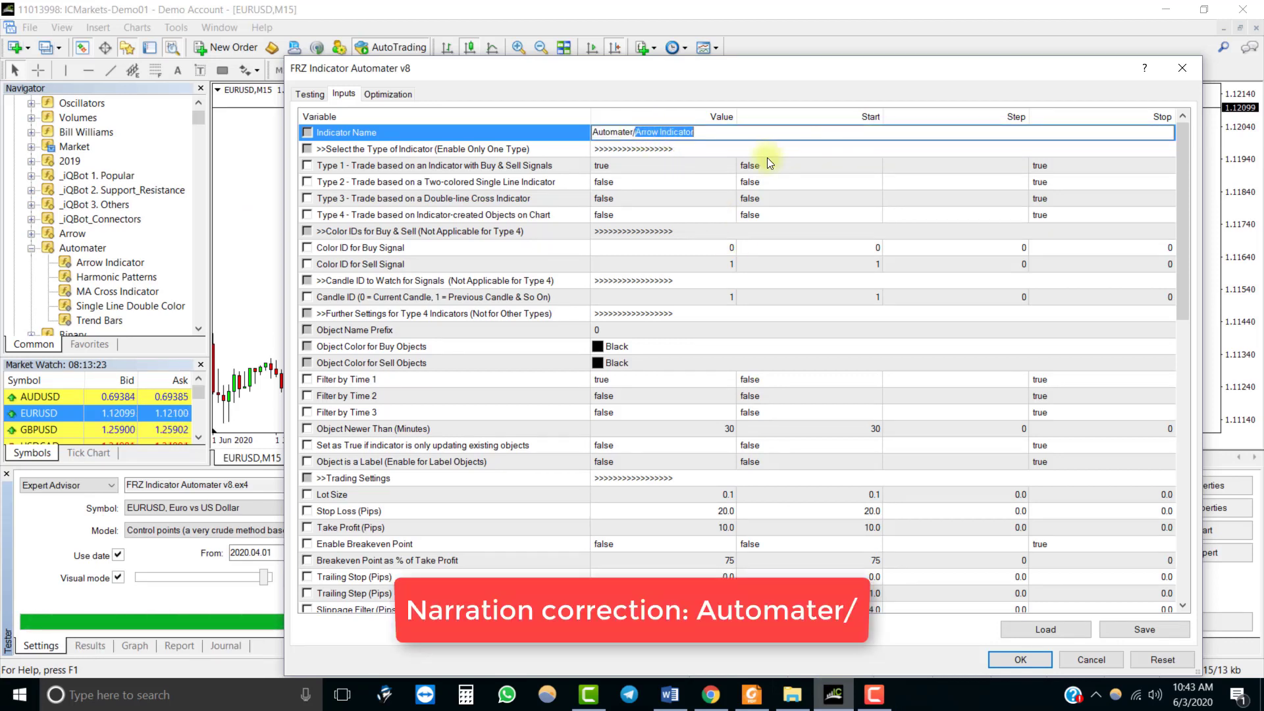
pyautogui.click(654, 151)
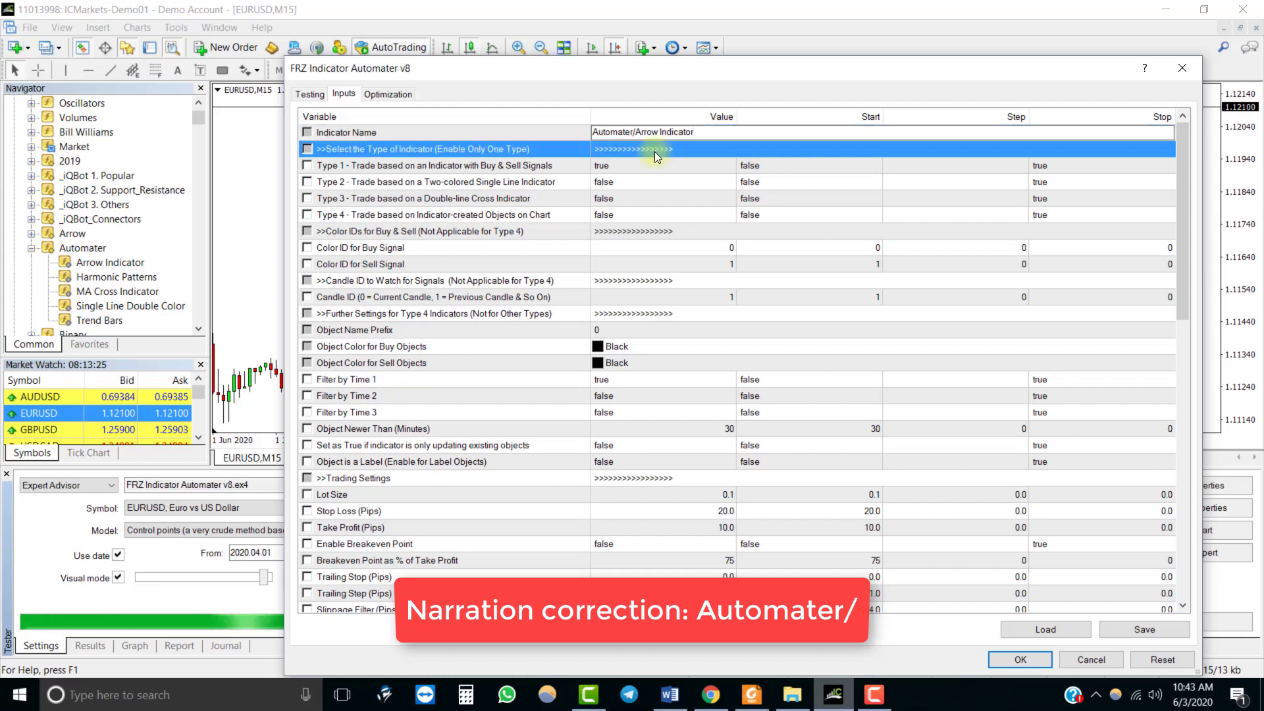
pyautogui.click(639, 167)
pyautogui.click(419, 183)
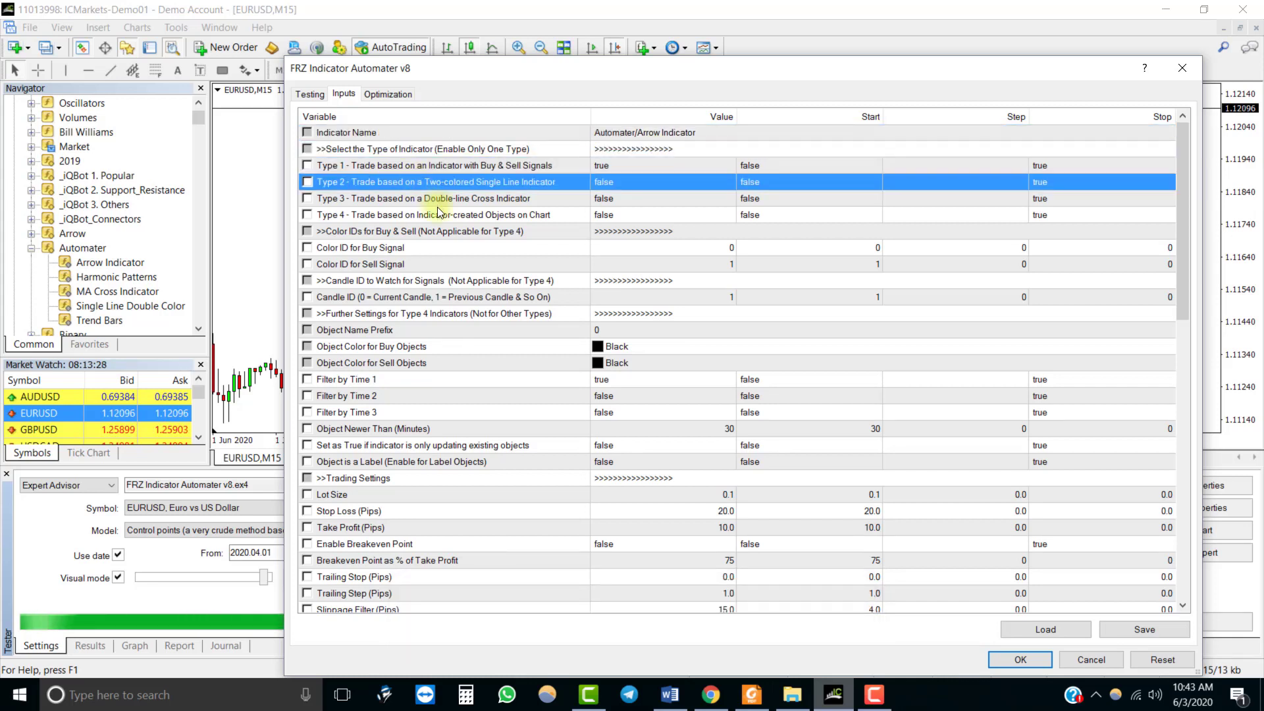
pyautogui.click(438, 198)
pyautogui.click(433, 166)
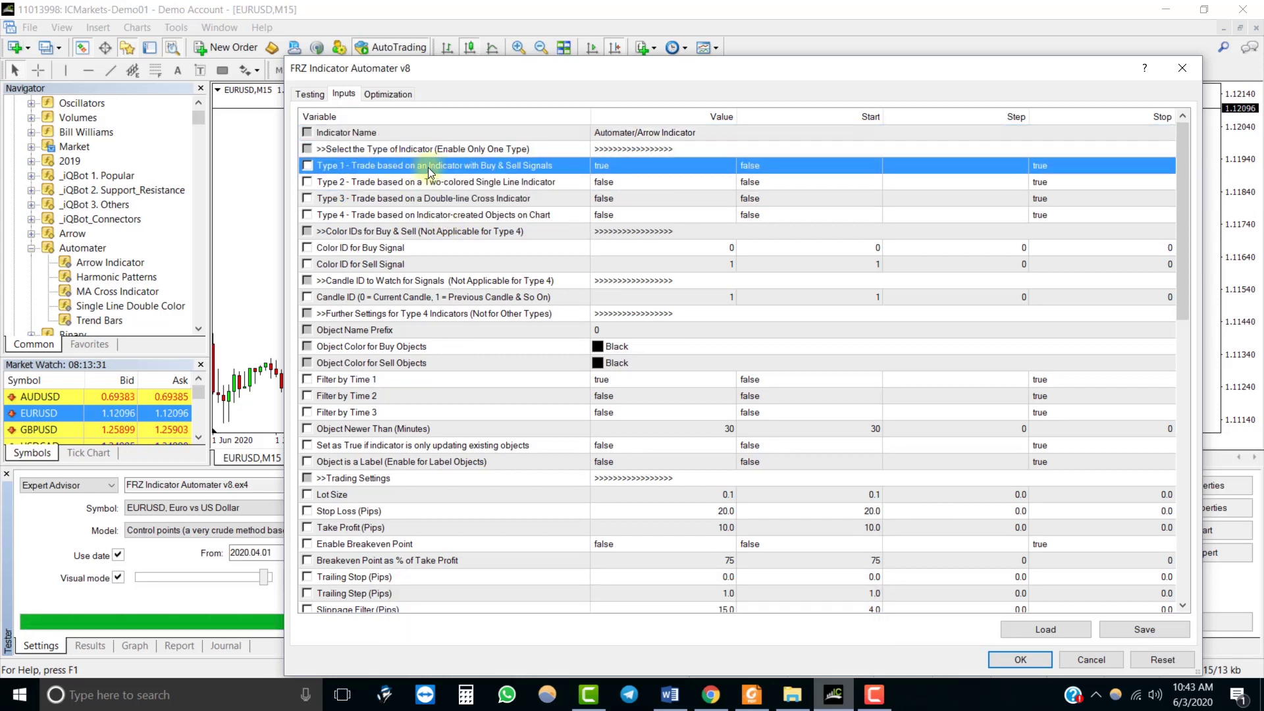
pyautogui.click(624, 168)
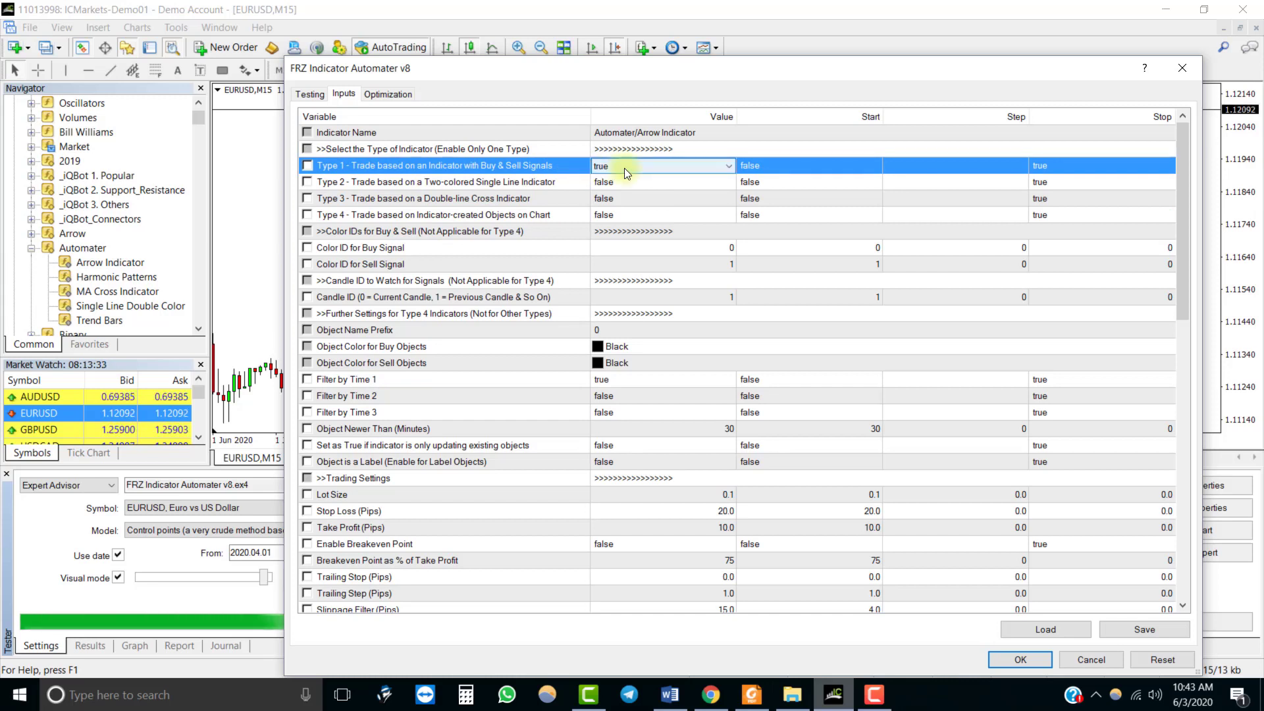
pyautogui.click(487, 250)
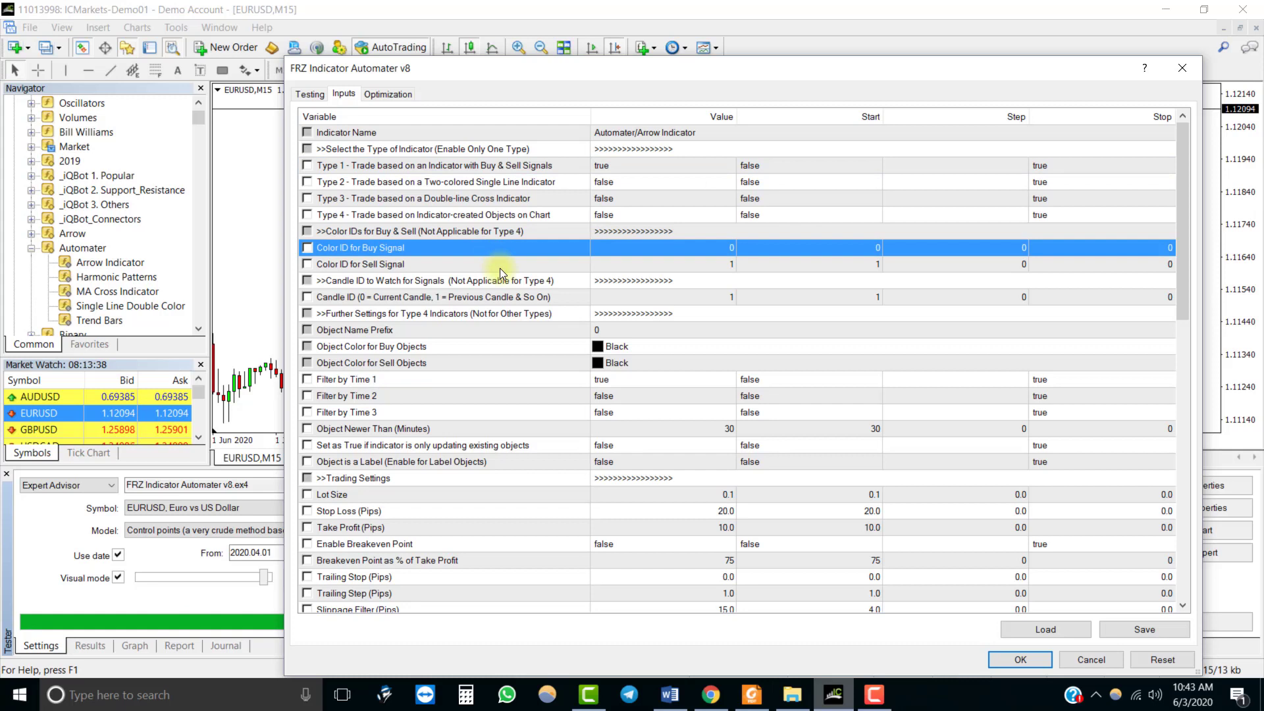
# Step: Set Color ID for Buy Signal to 2 and Color ID for Sell Signal to 3
pyautogui.click(500, 267)
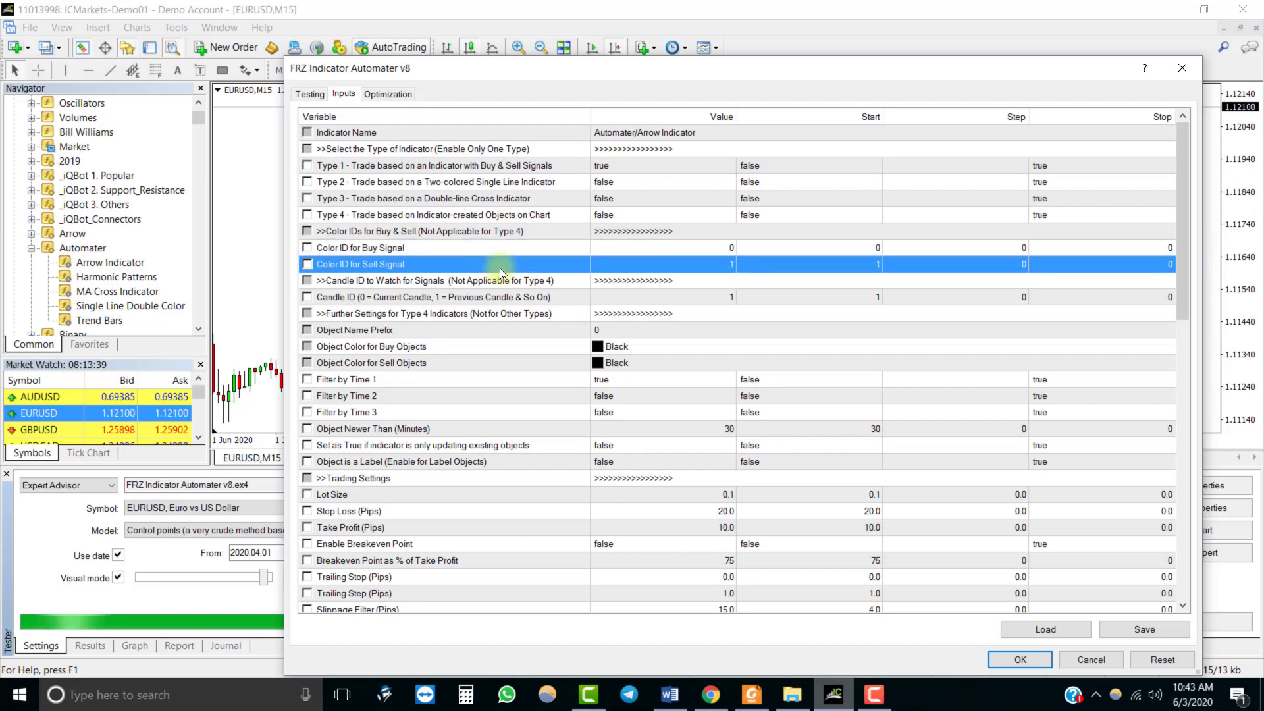
pyautogui.click(708, 247)
pyautogui.click(708, 247)
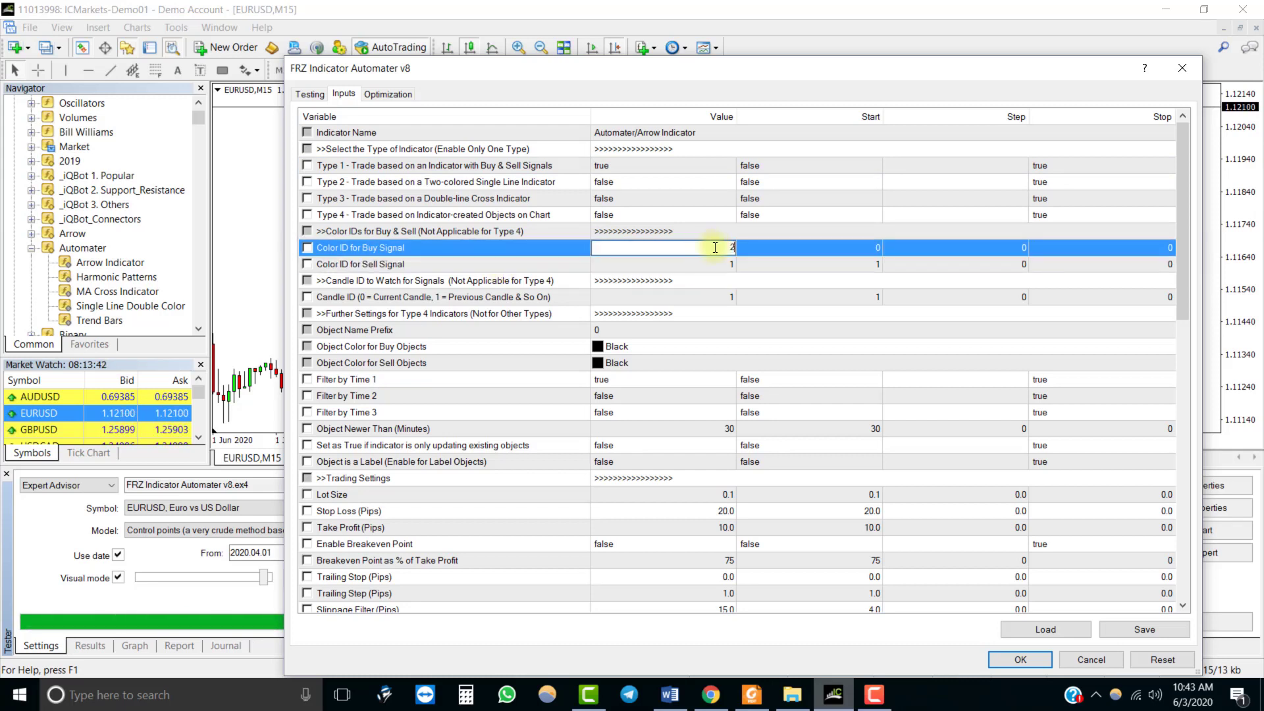
pyautogui.click(717, 263)
pyautogui.click(716, 263)
pyautogui.write('3')
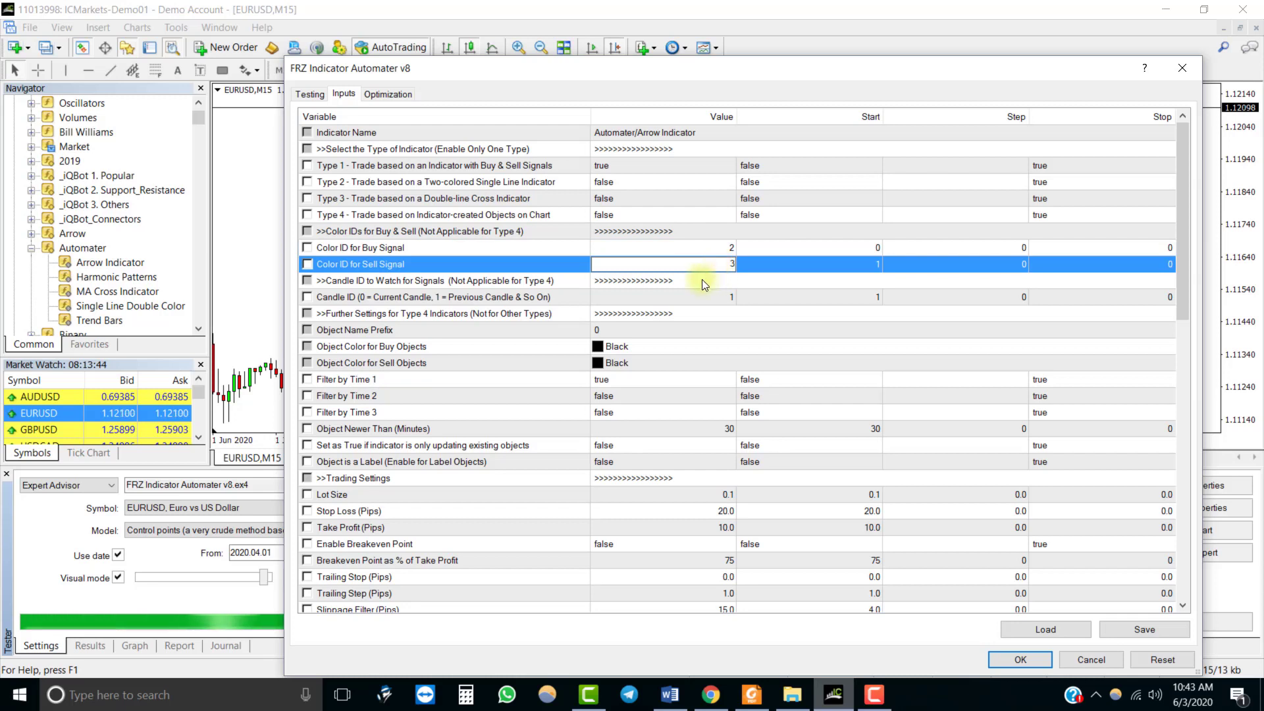
pyautogui.click(500, 264)
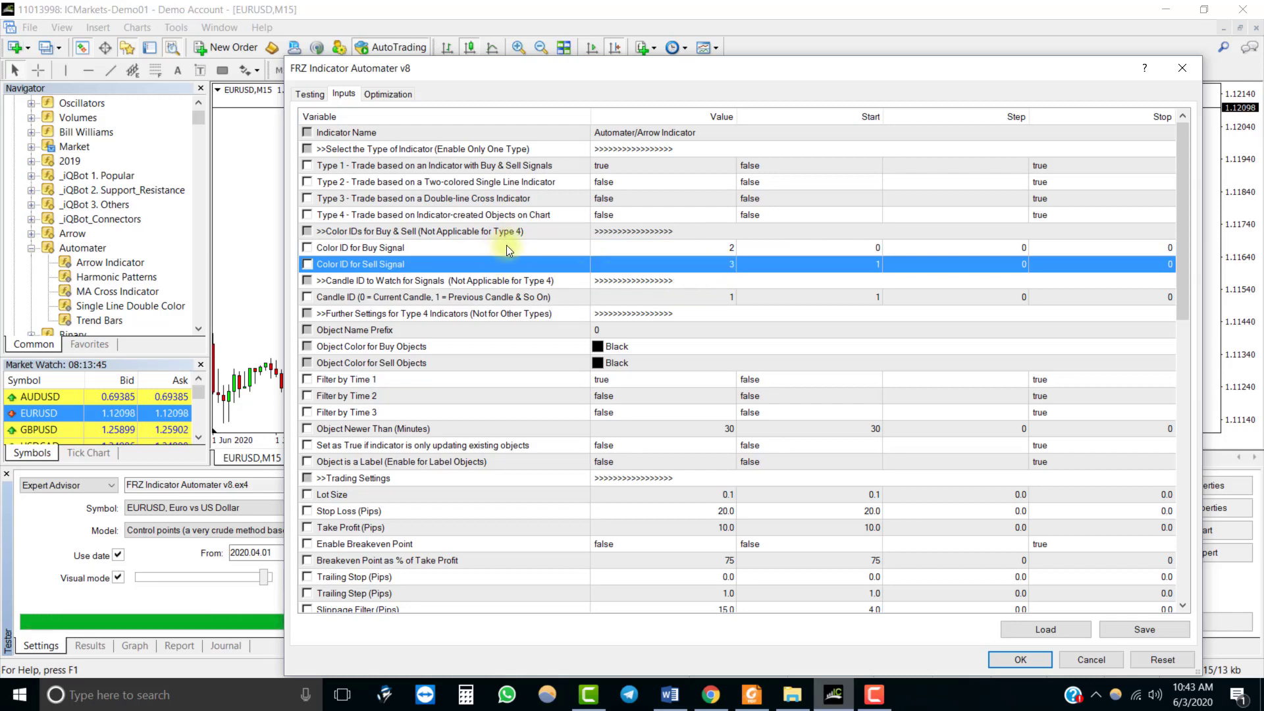
pyautogui.click(507, 246)
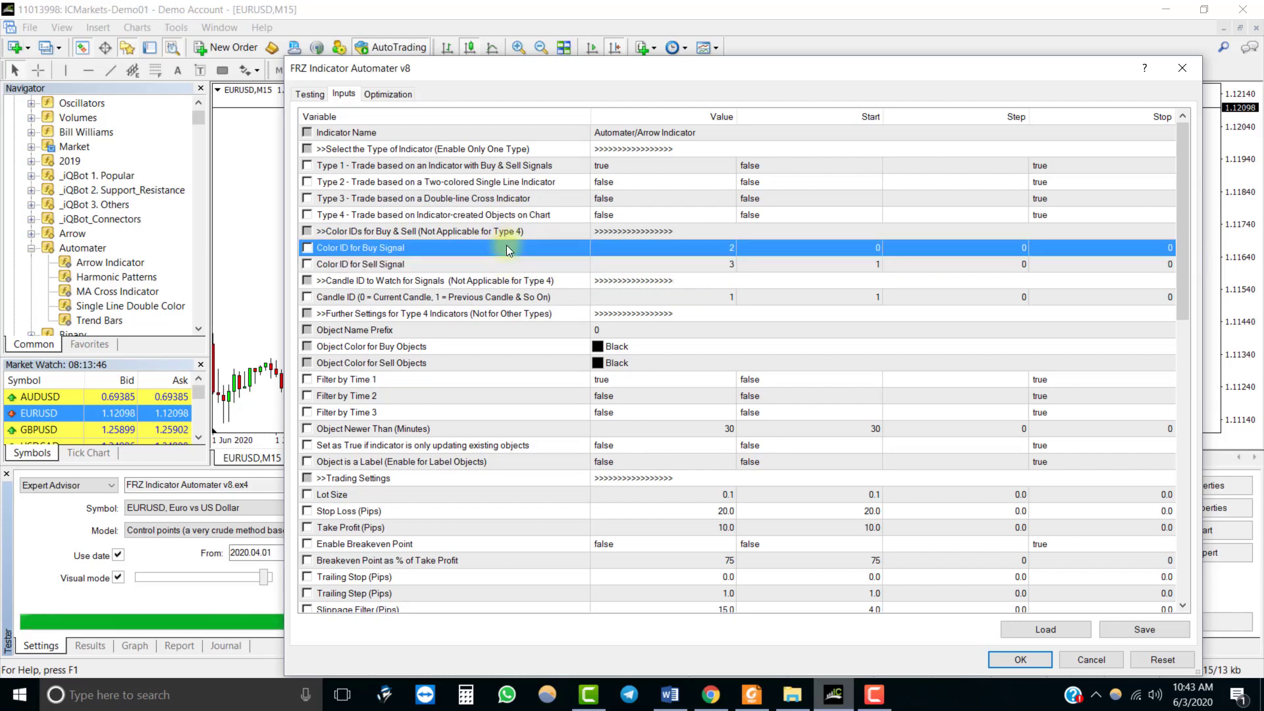
pyautogui.click(501, 297)
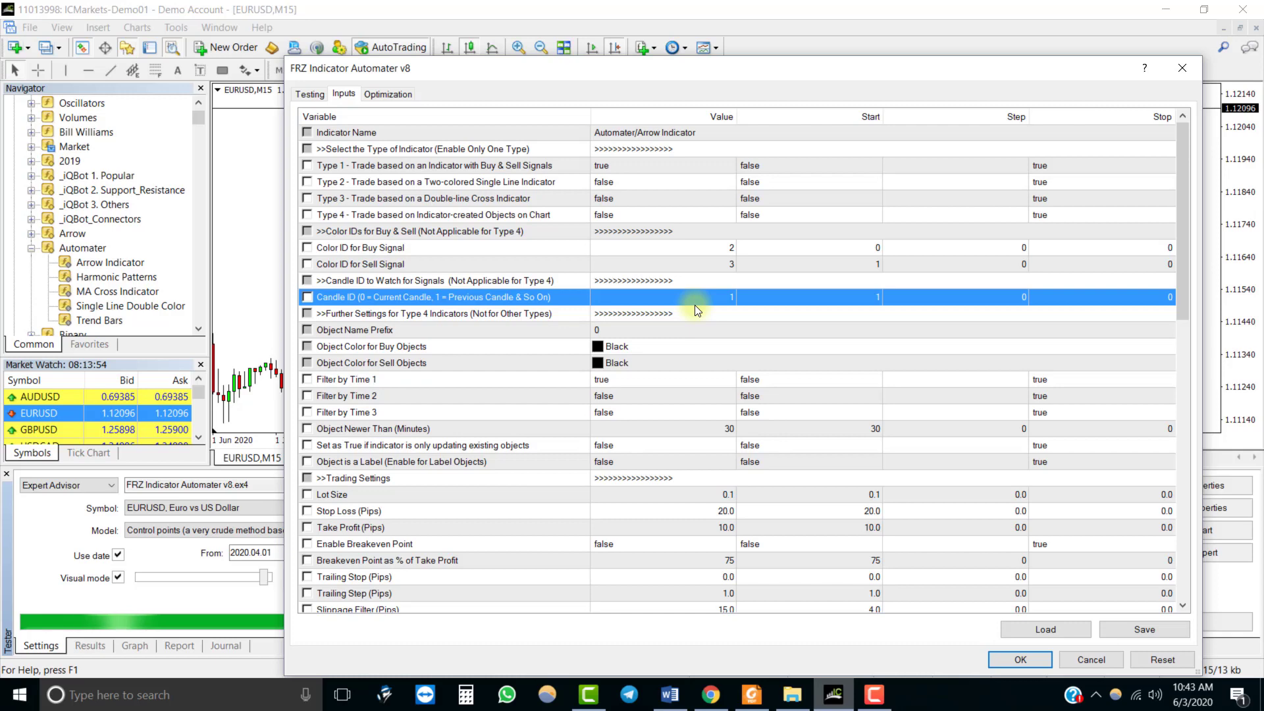
pyautogui.scroll(-2, 697, 310)
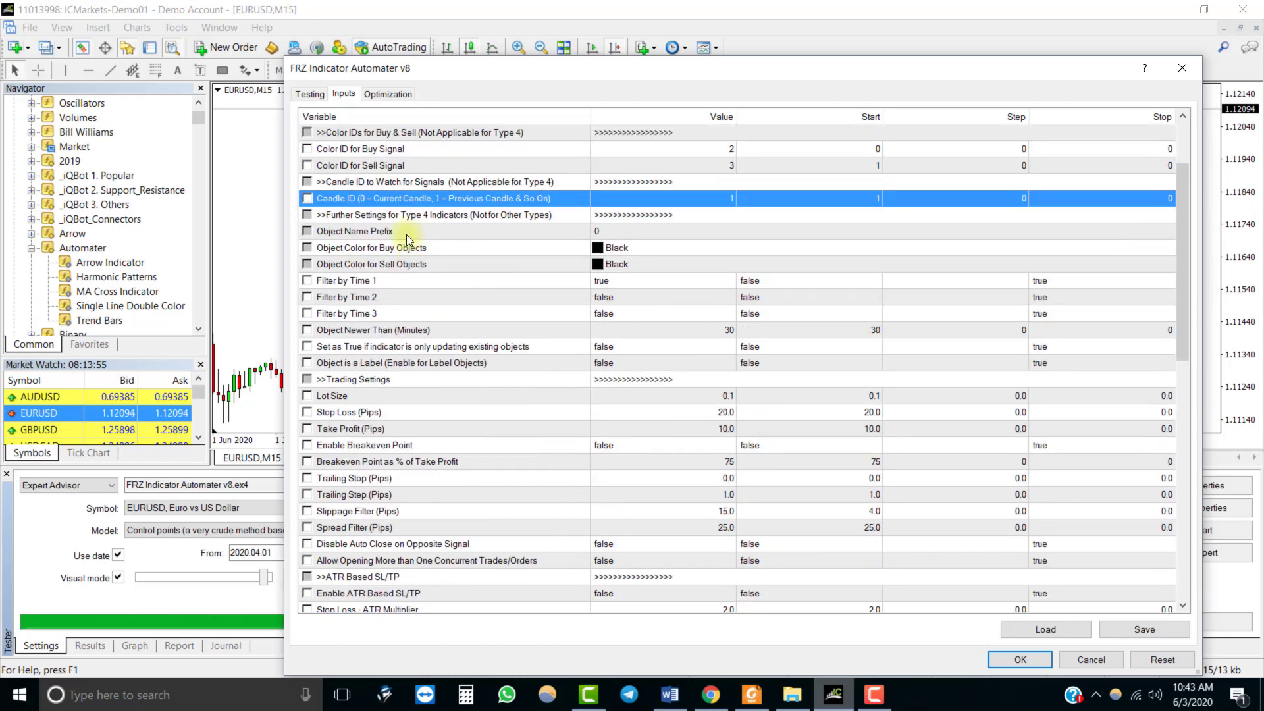
pyautogui.click(413, 215)
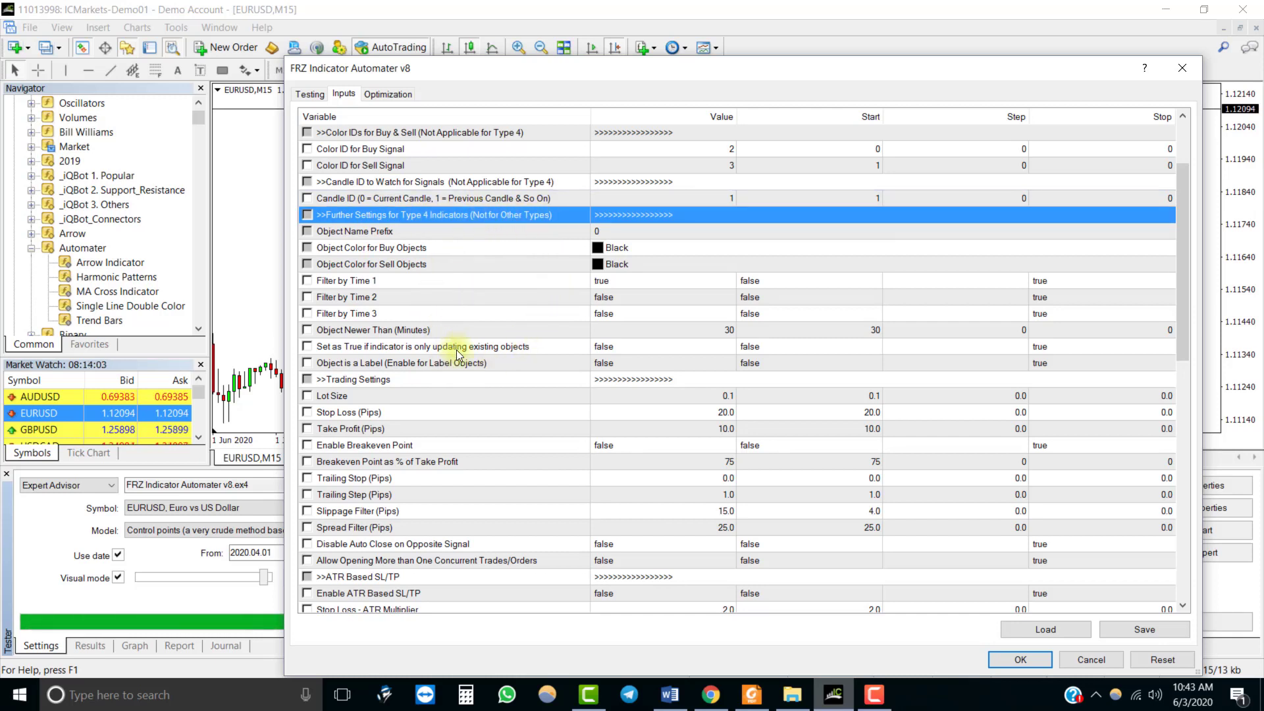
pyautogui.scroll(-4, 514, 355)
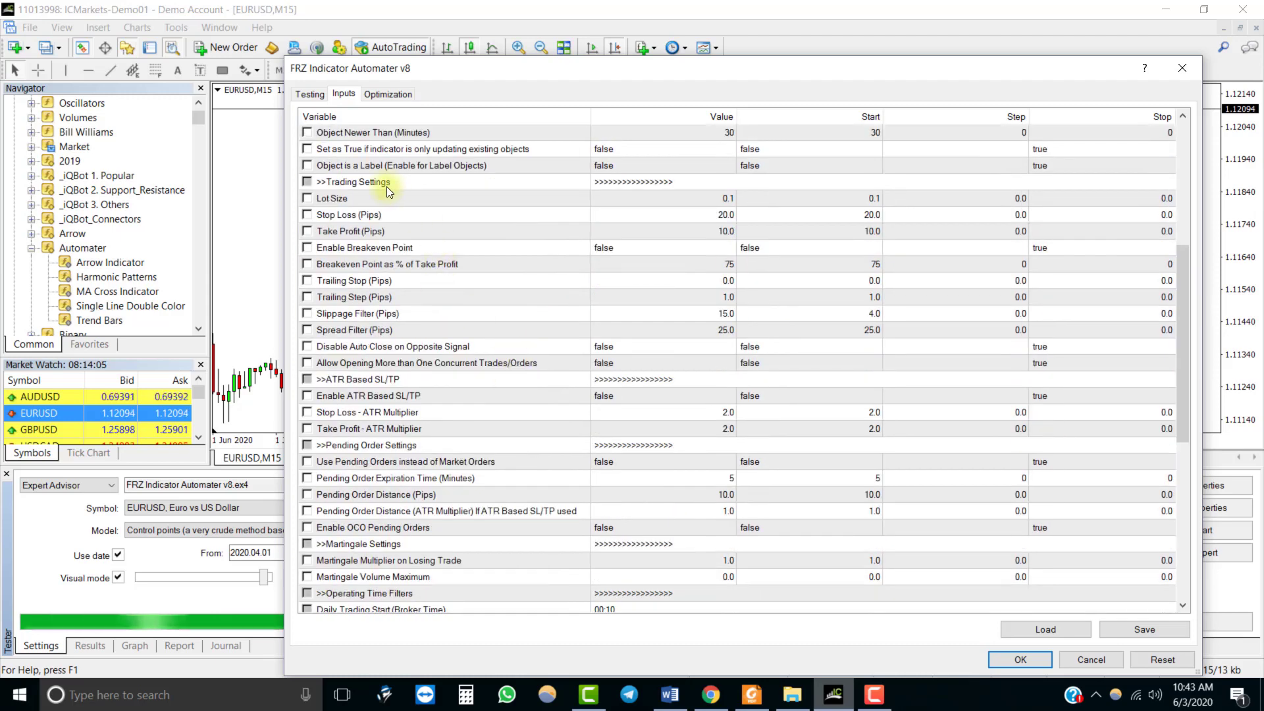
pyautogui.click(383, 181)
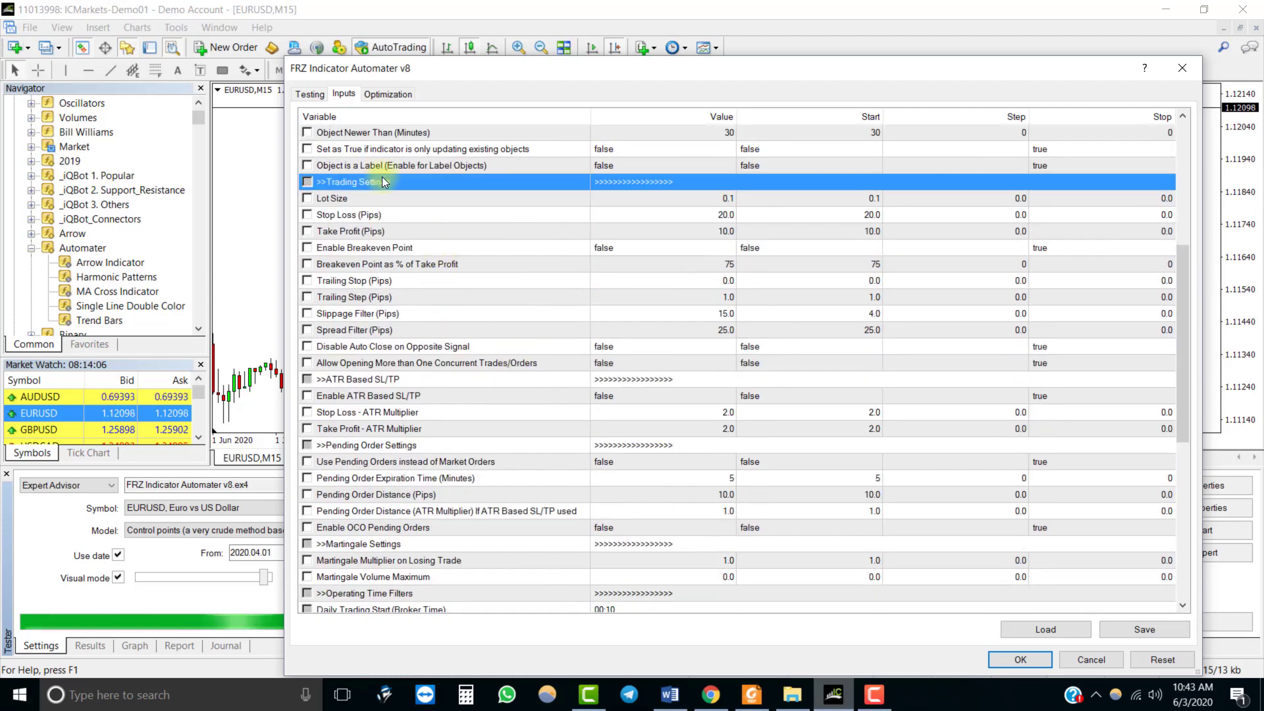
pyautogui.click(357, 199)
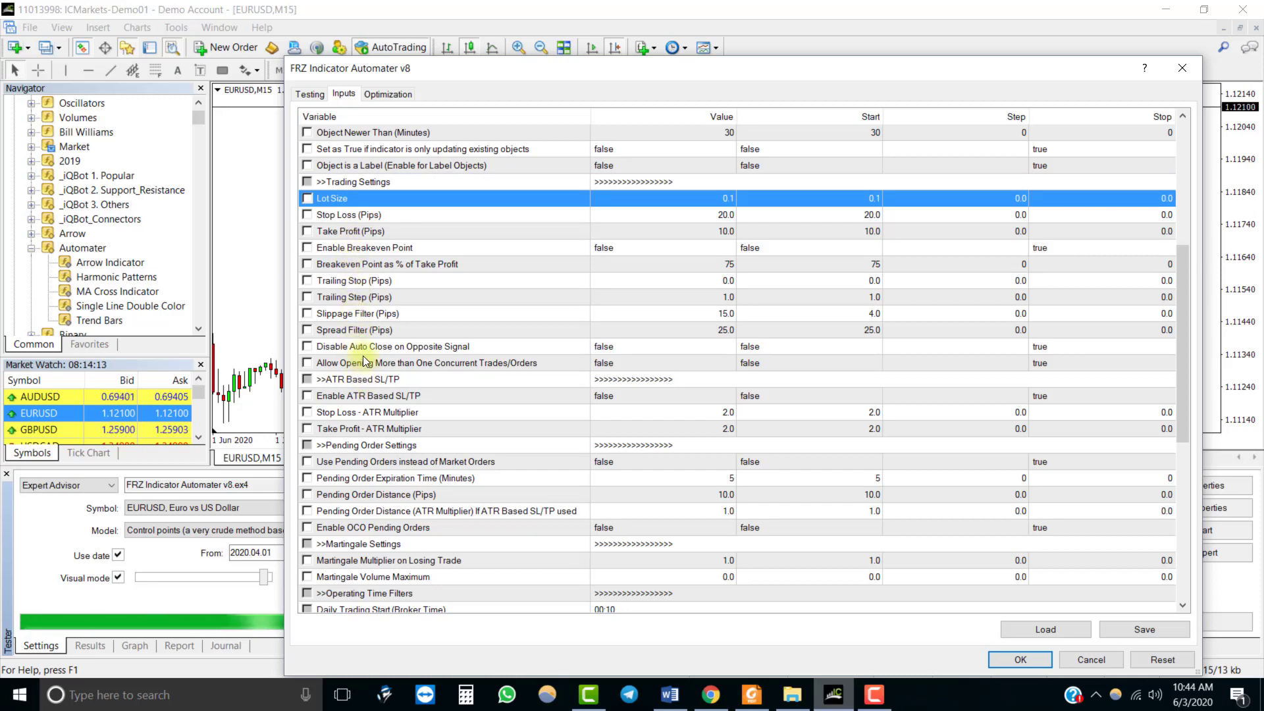
pyautogui.click(373, 379)
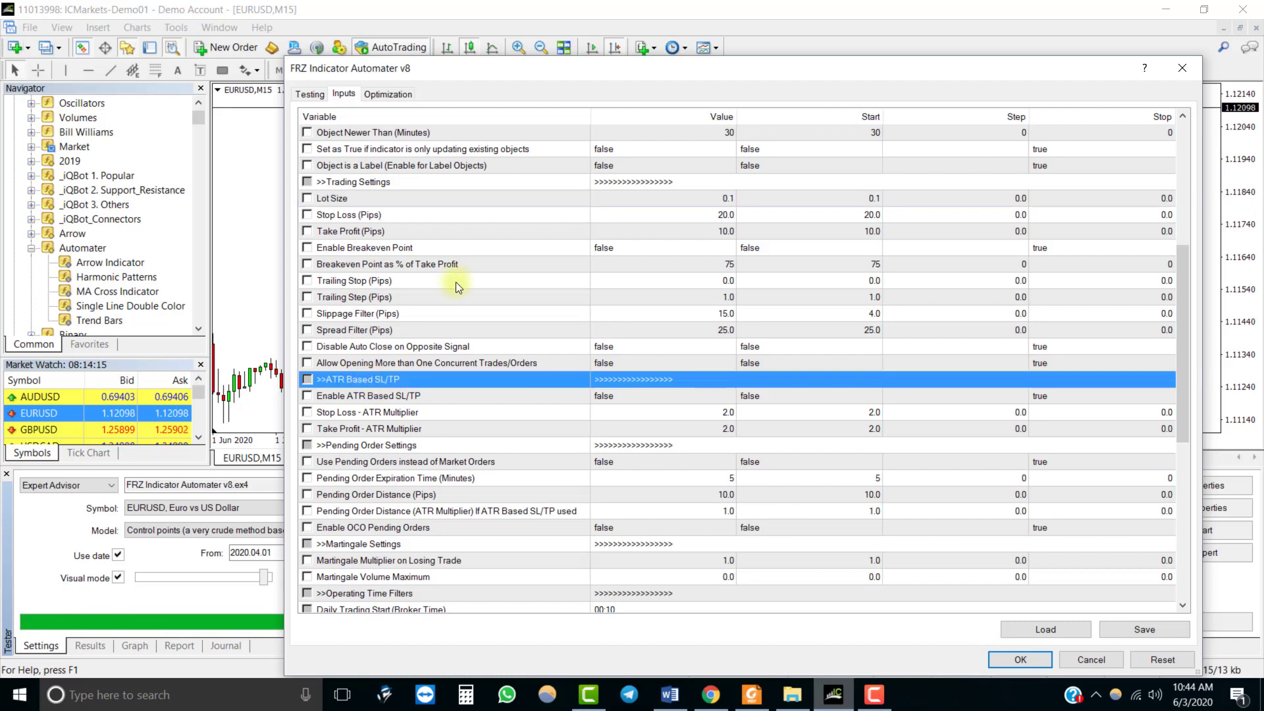
pyautogui.scroll(-3, 355, 296)
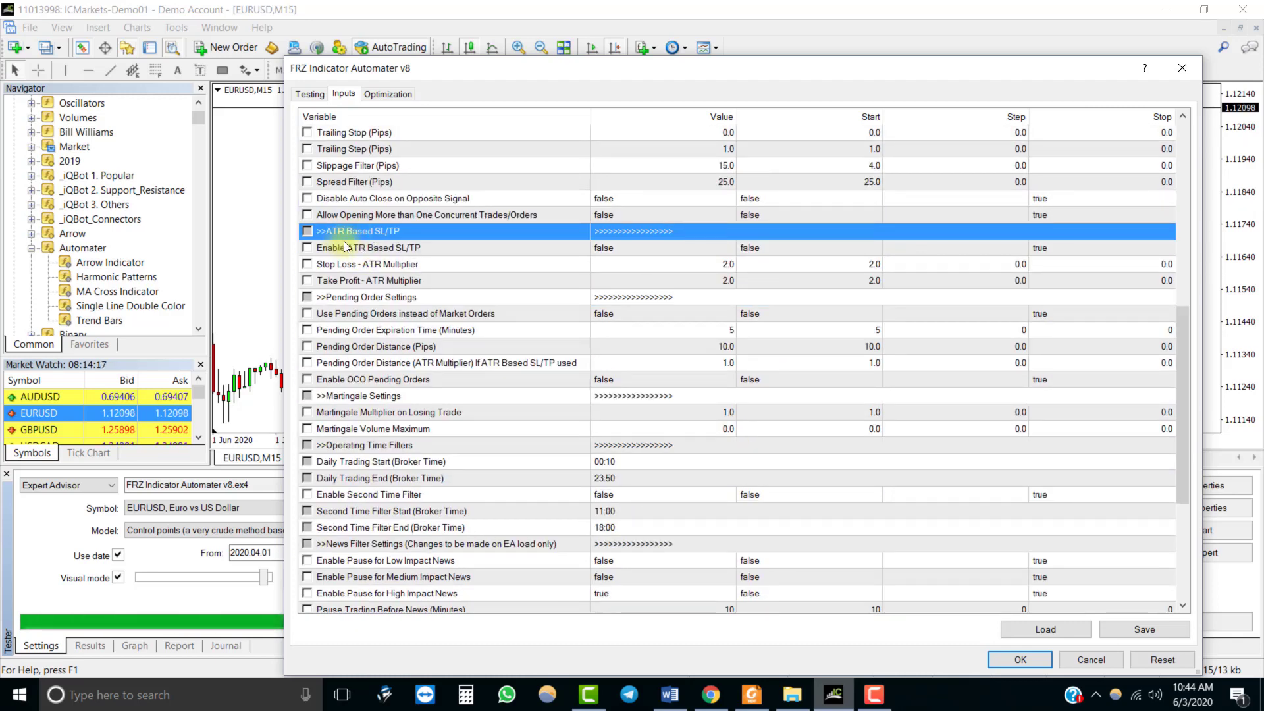
pyautogui.click(385, 297)
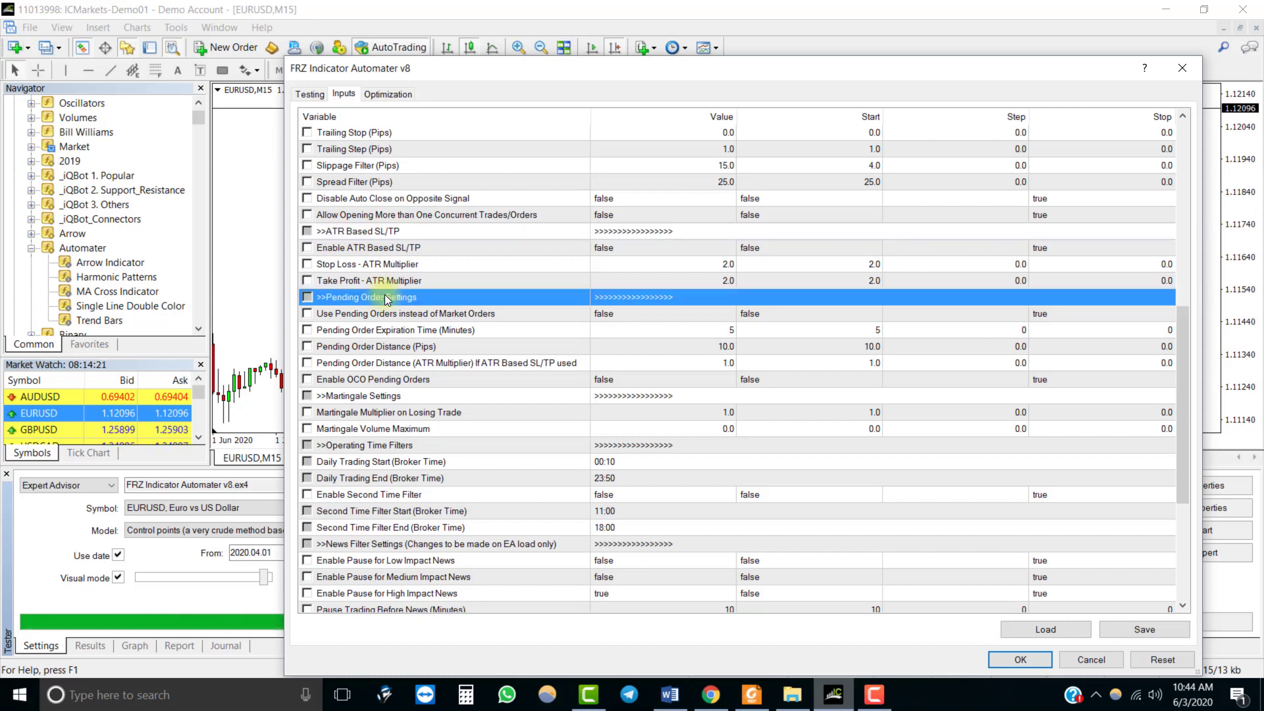
pyautogui.scroll(-2, 385, 297)
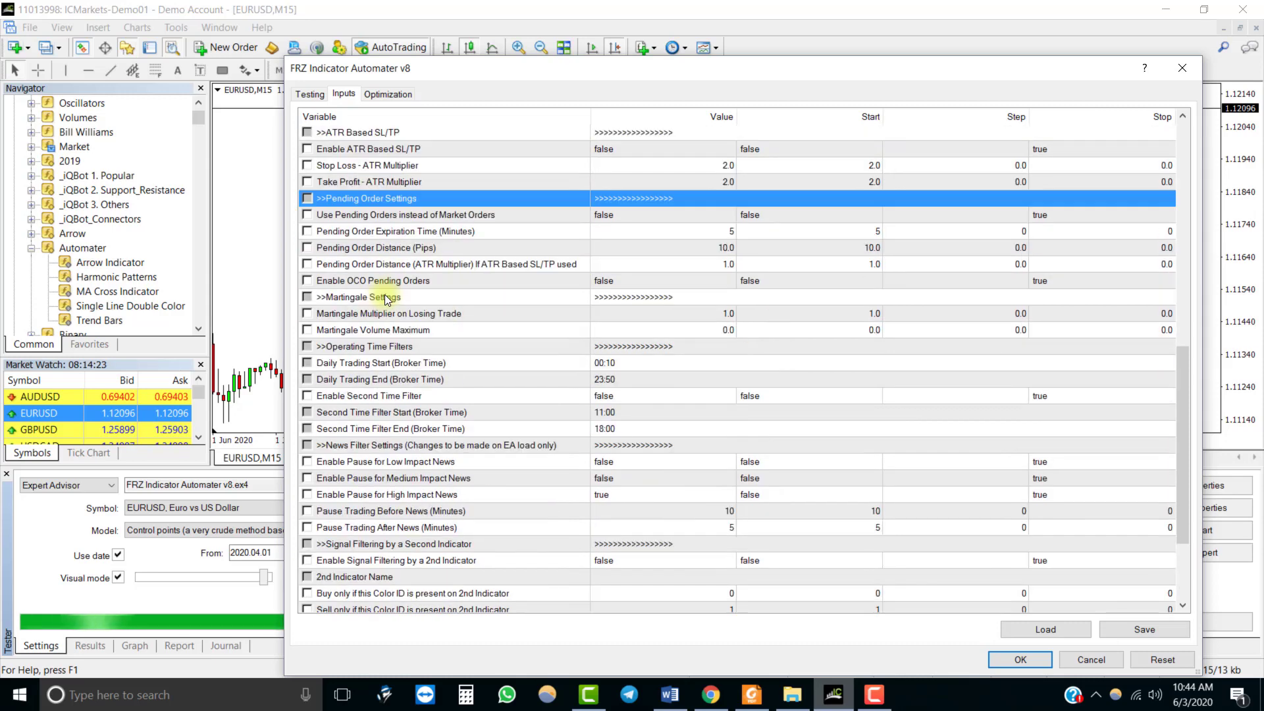
pyautogui.click(385, 297)
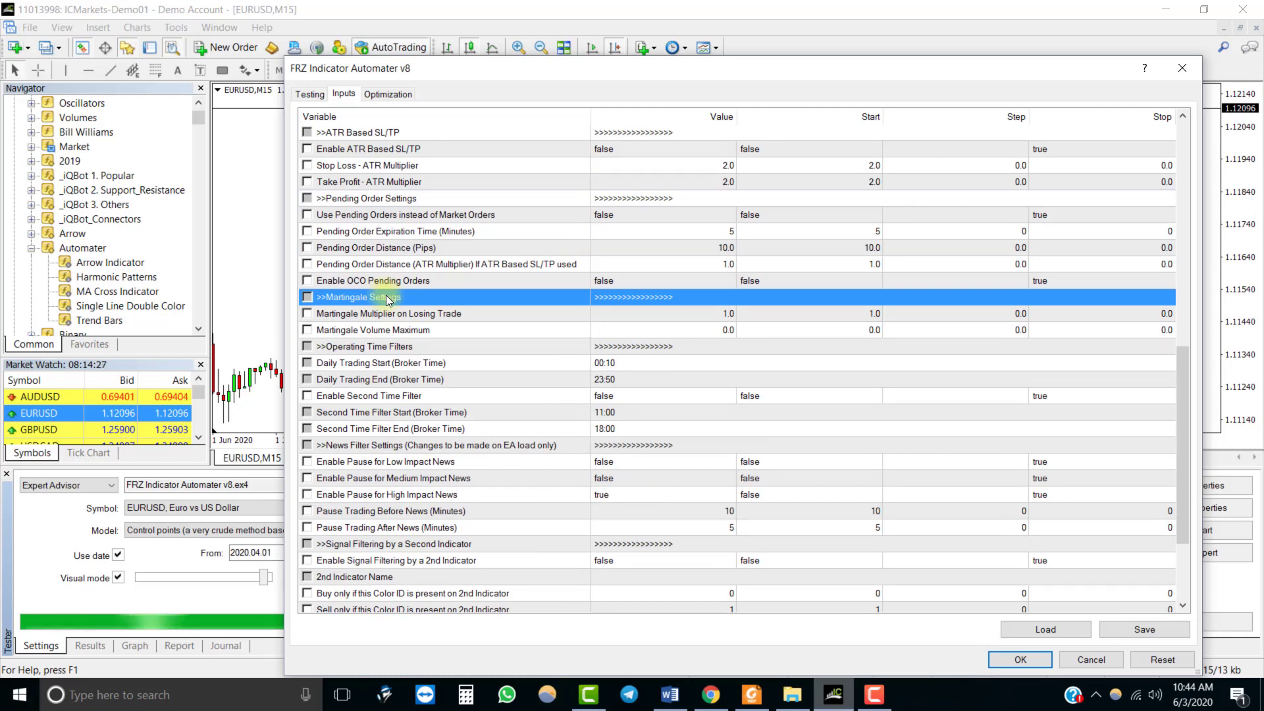
pyautogui.click(447, 349)
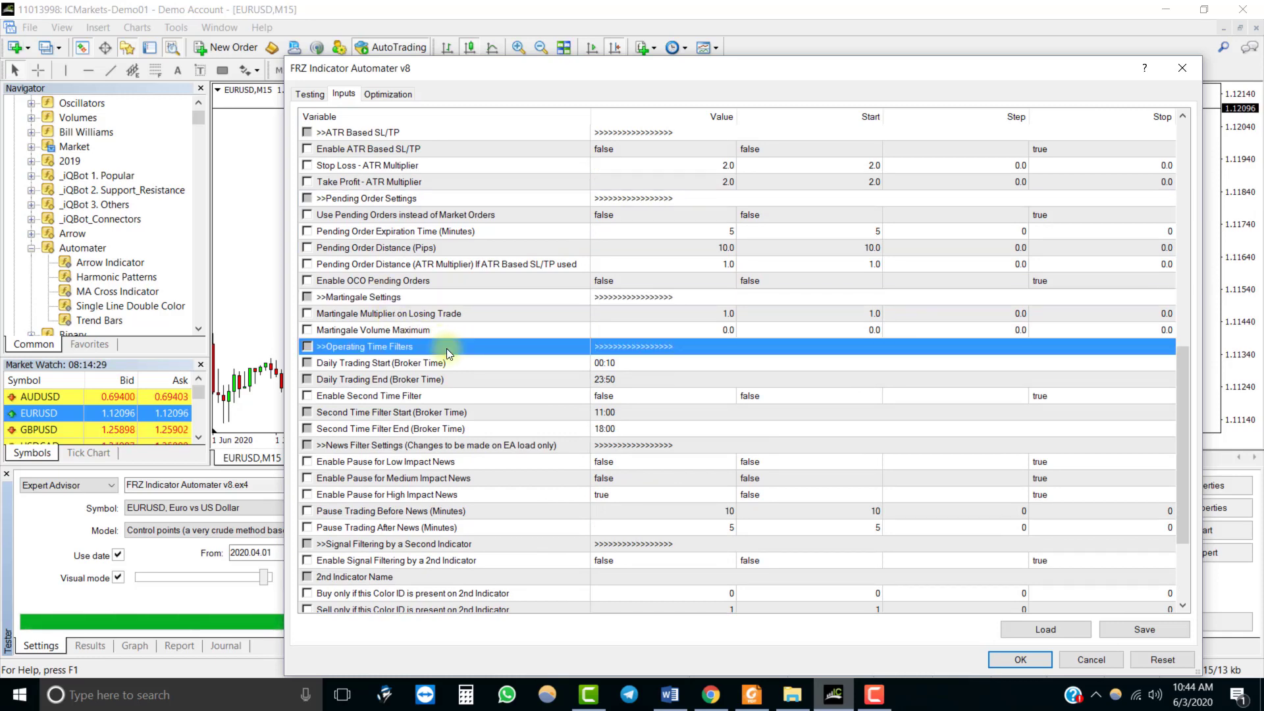
pyautogui.scroll(-2, 444, 329)
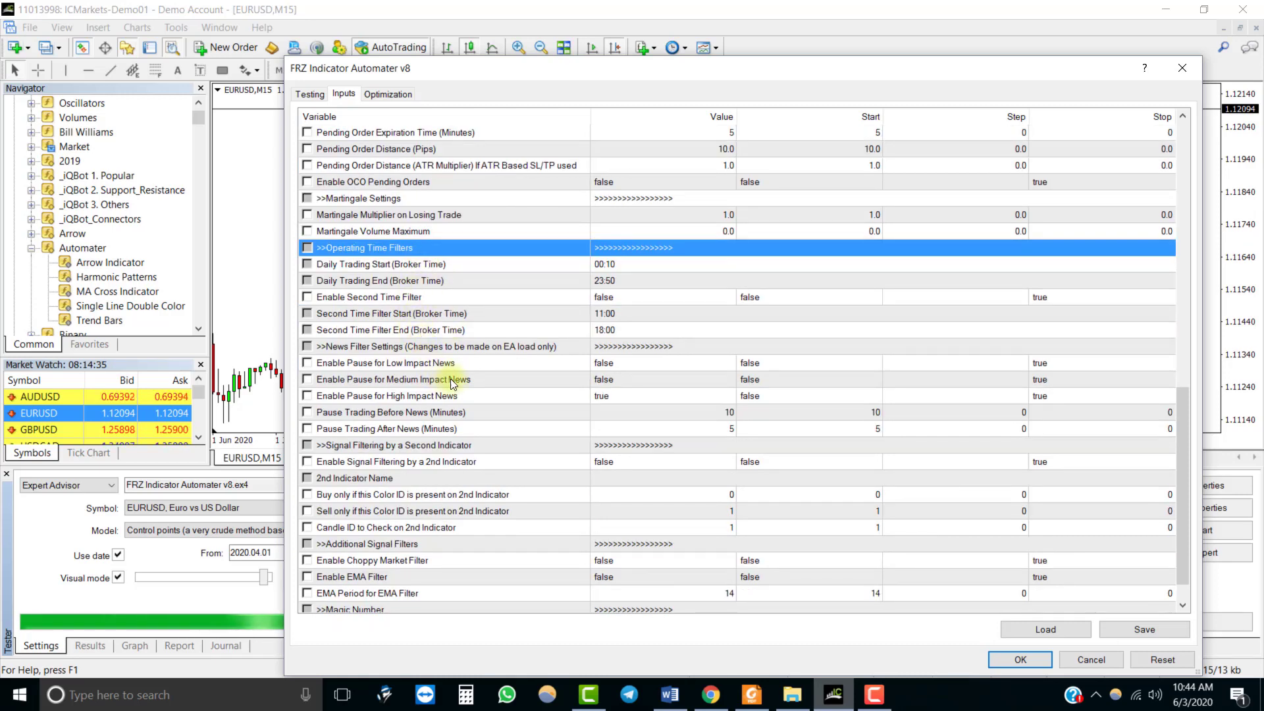
pyautogui.scroll(-1, 459, 366)
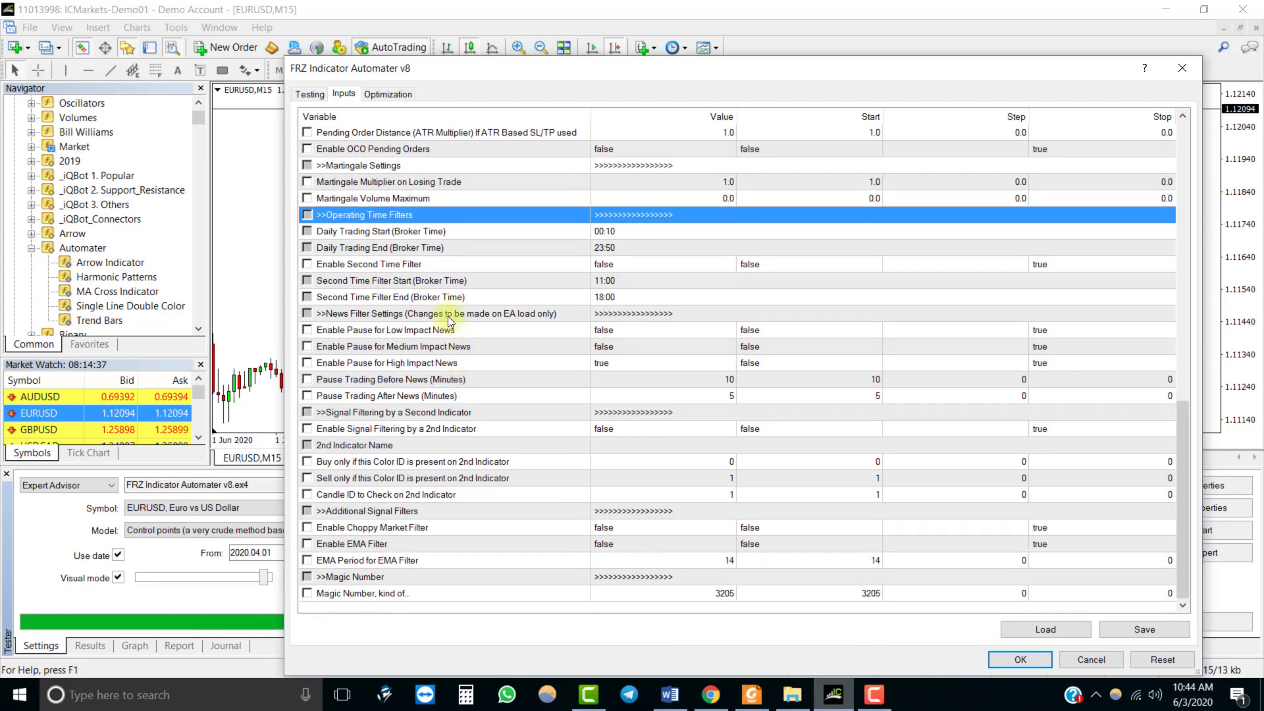
pyautogui.click(449, 315)
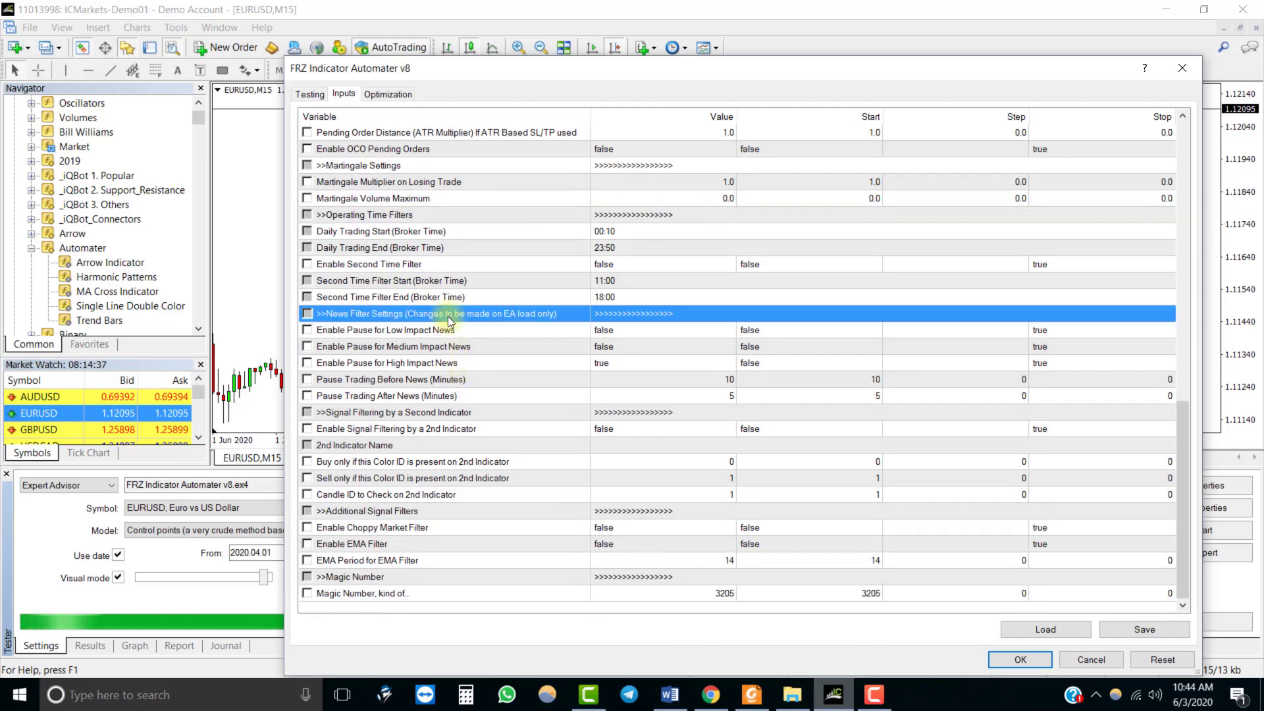
pyautogui.click(458, 365)
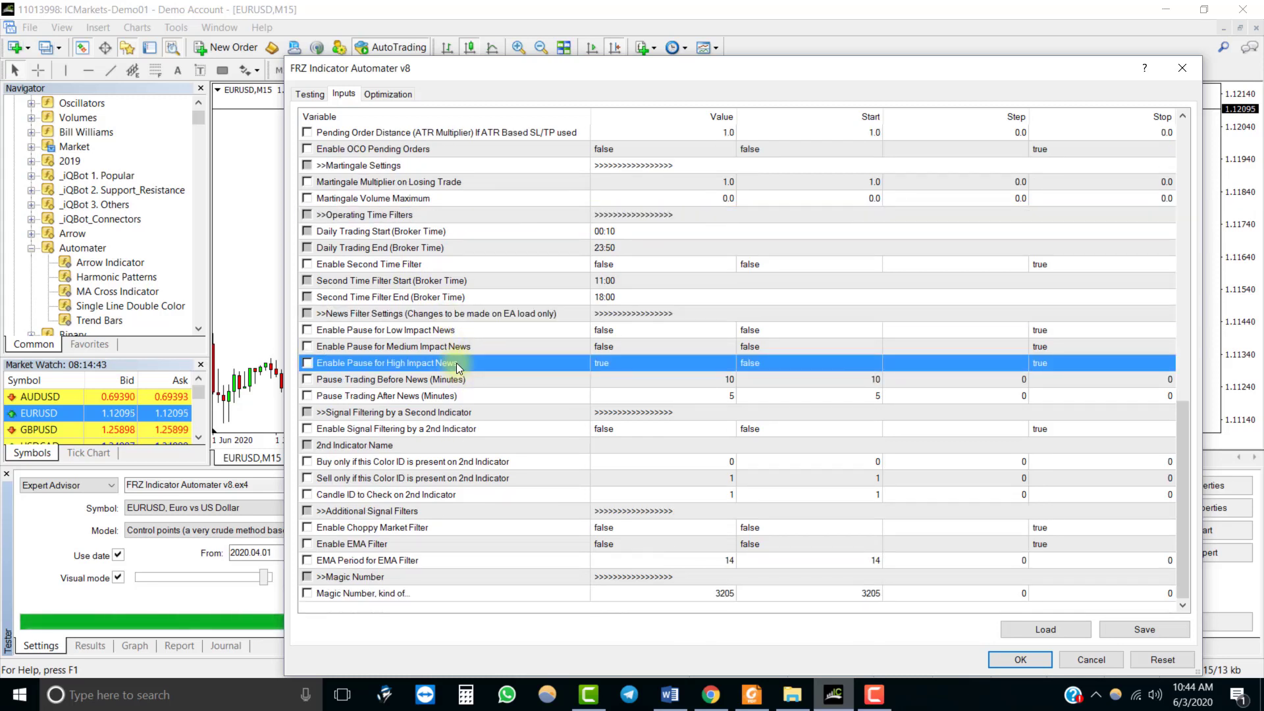
pyautogui.click(461, 413)
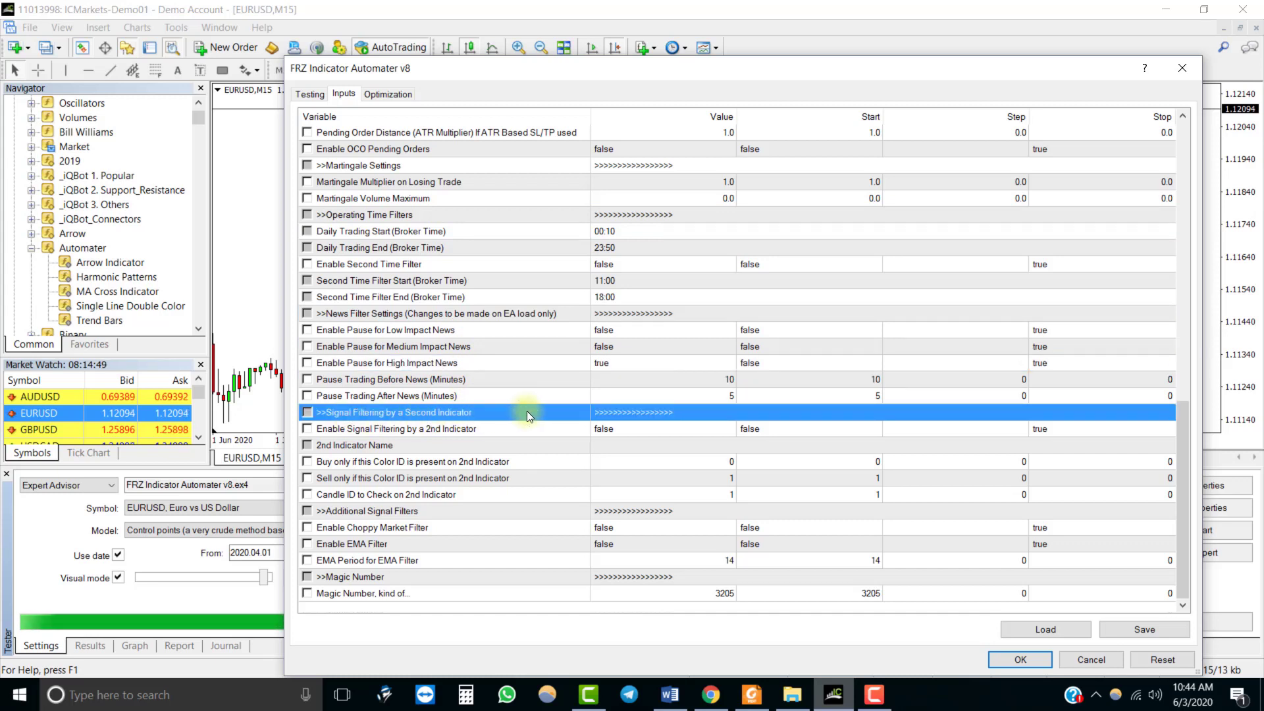
pyautogui.click(476, 515)
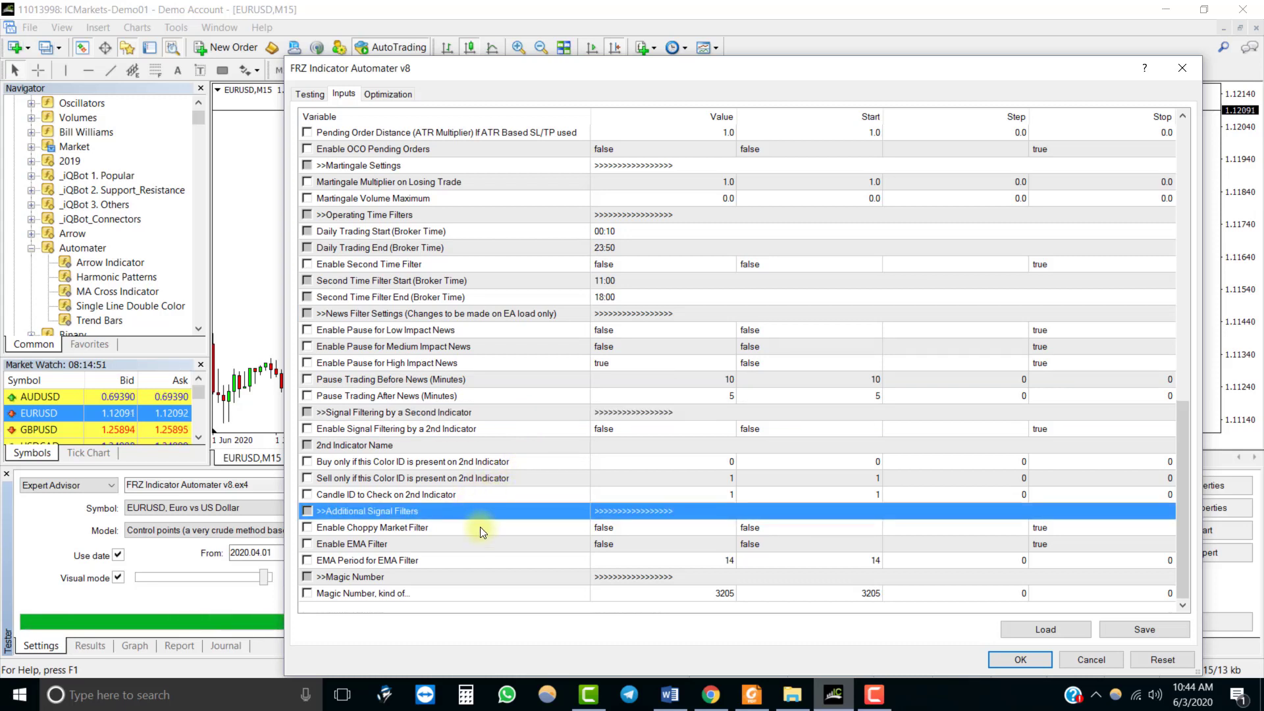
pyautogui.click(374, 529)
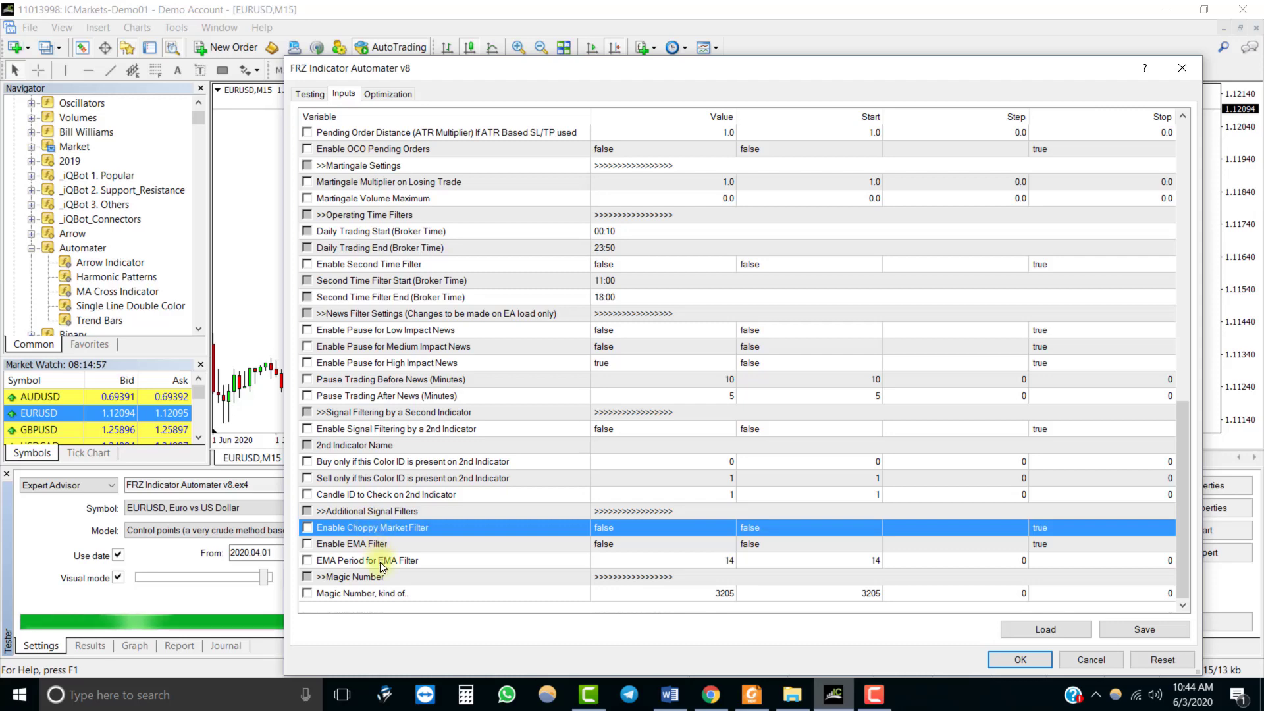
pyautogui.scroll(14, 694, 259)
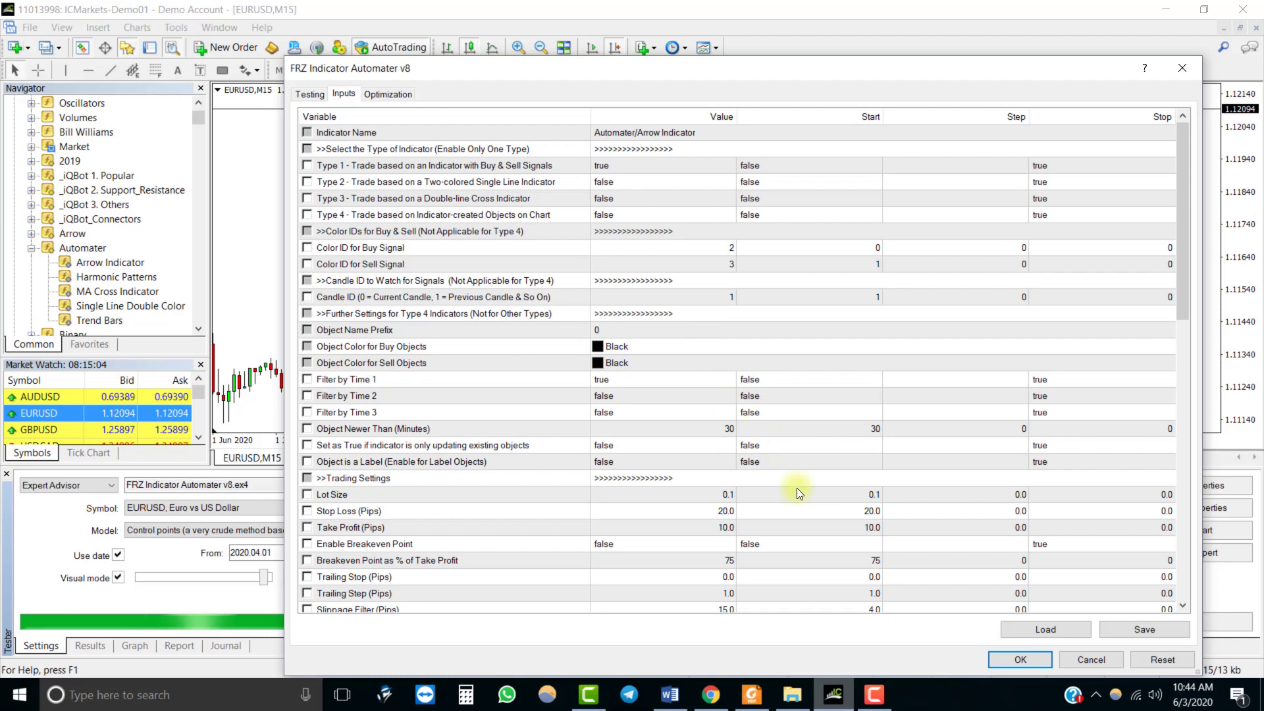
# Step: Accept the expert inputs and start the visual backtest on EURUSD M15
pyautogui.click(1019, 659)
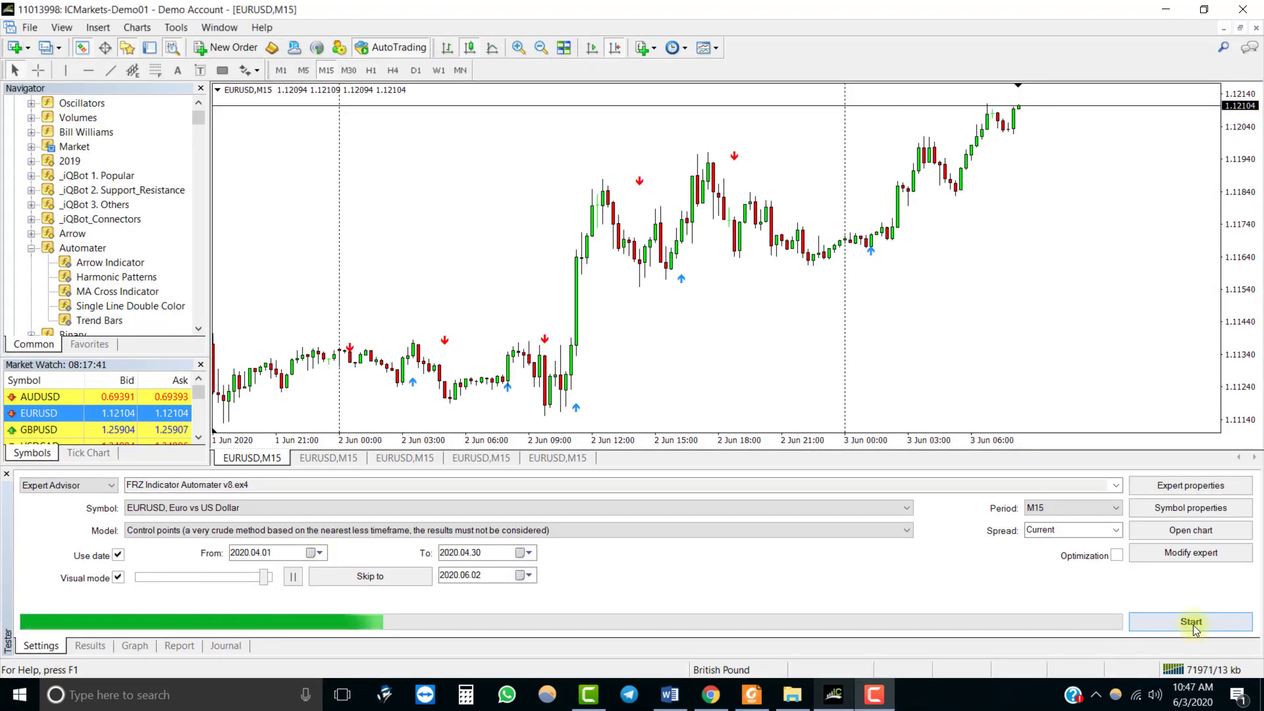
pyautogui.click(1191, 622)
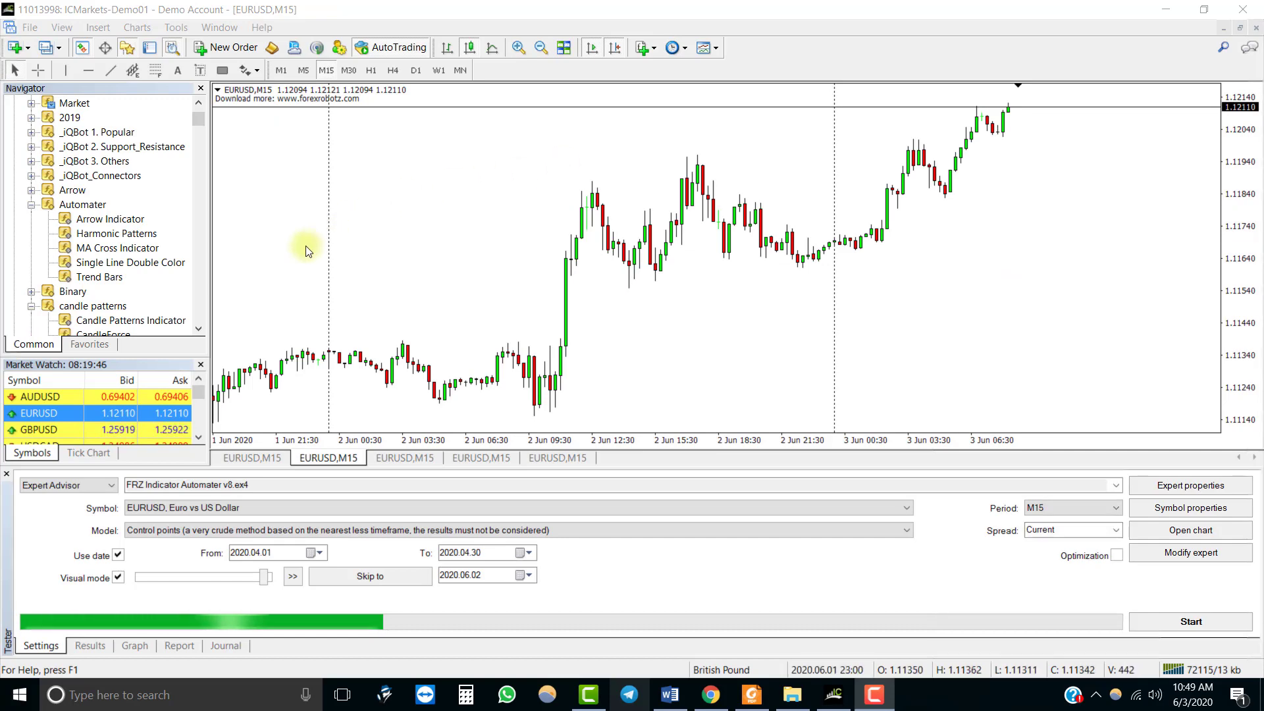
# Step: Attach Single Line Double Color to EURUSD M15 and inspect its Red and Blue line colour buffers
pyautogui.doubleClick(146, 259)
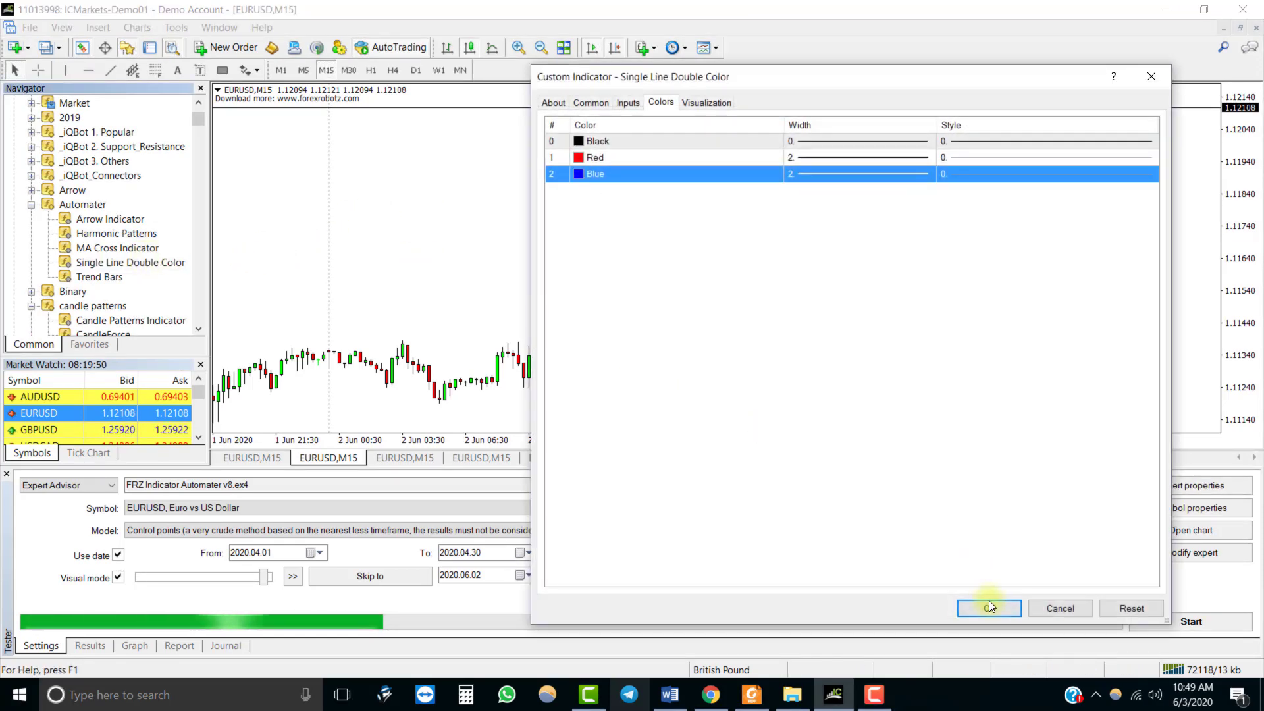
pyautogui.click(992, 607)
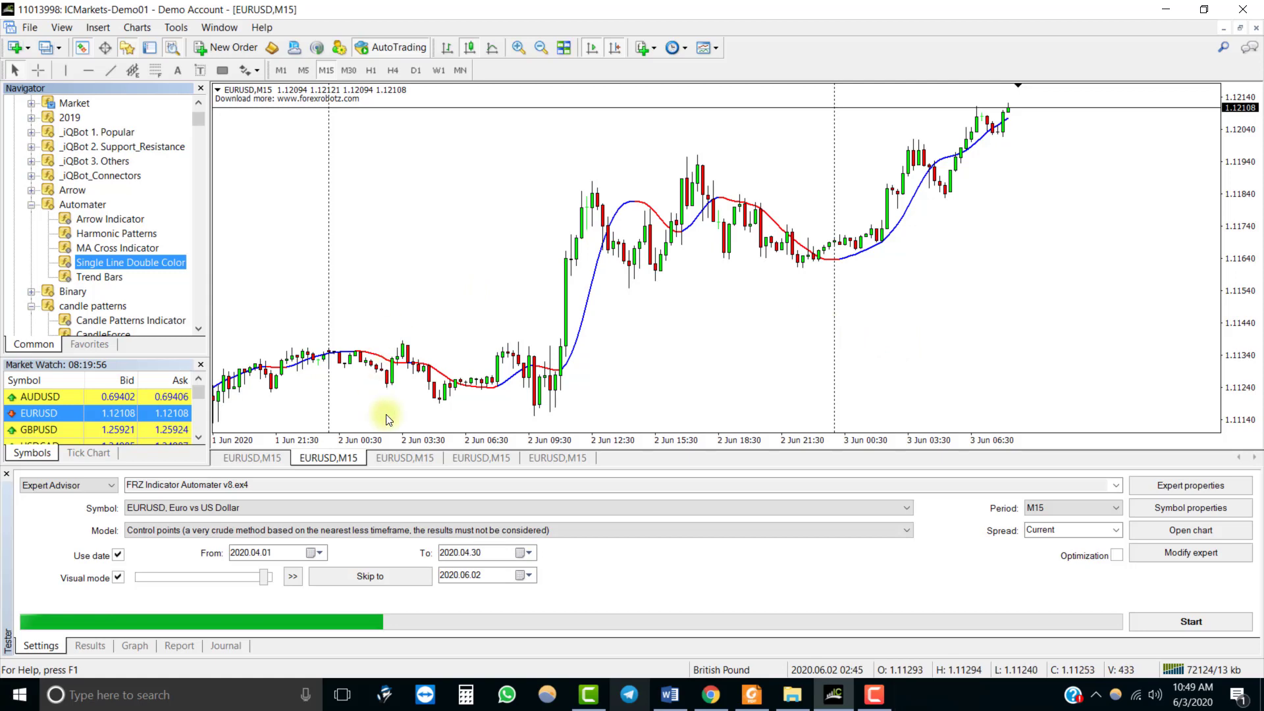
pyautogui.rightClick(488, 157)
pyautogui.click(564, 249)
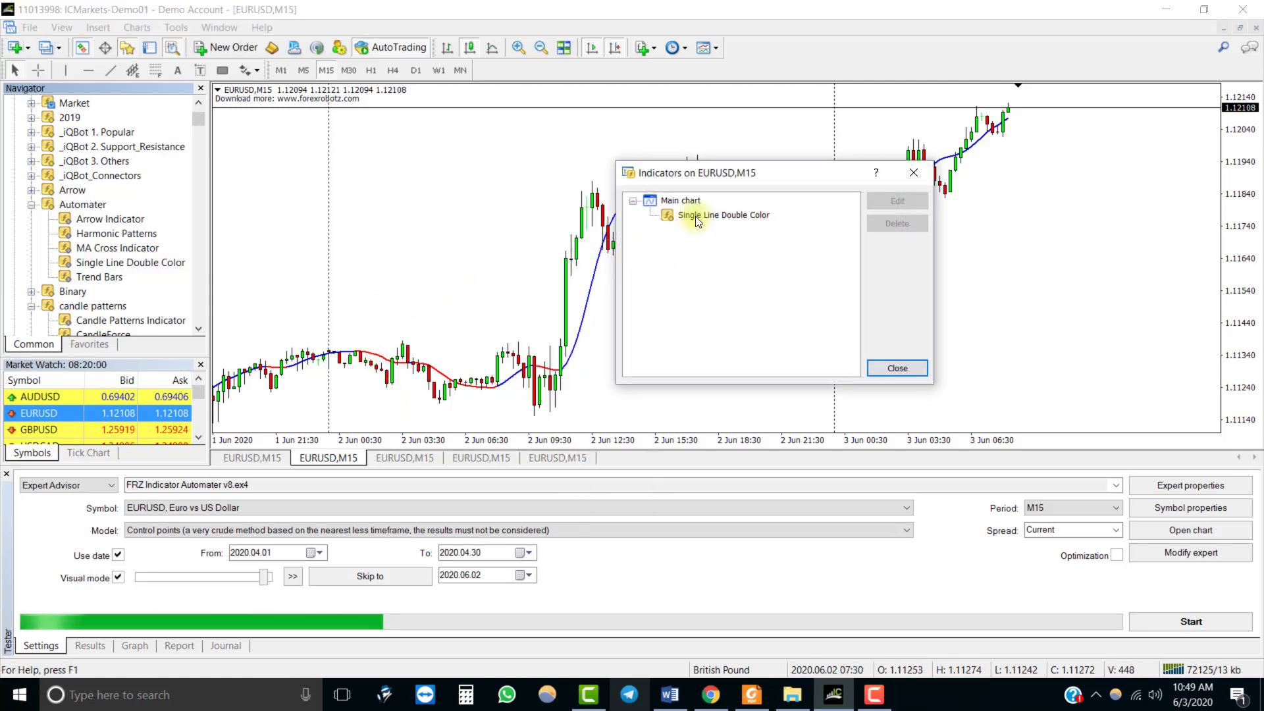
pyautogui.doubleClick(698, 216)
pyautogui.click(620, 174)
pyautogui.click(613, 157)
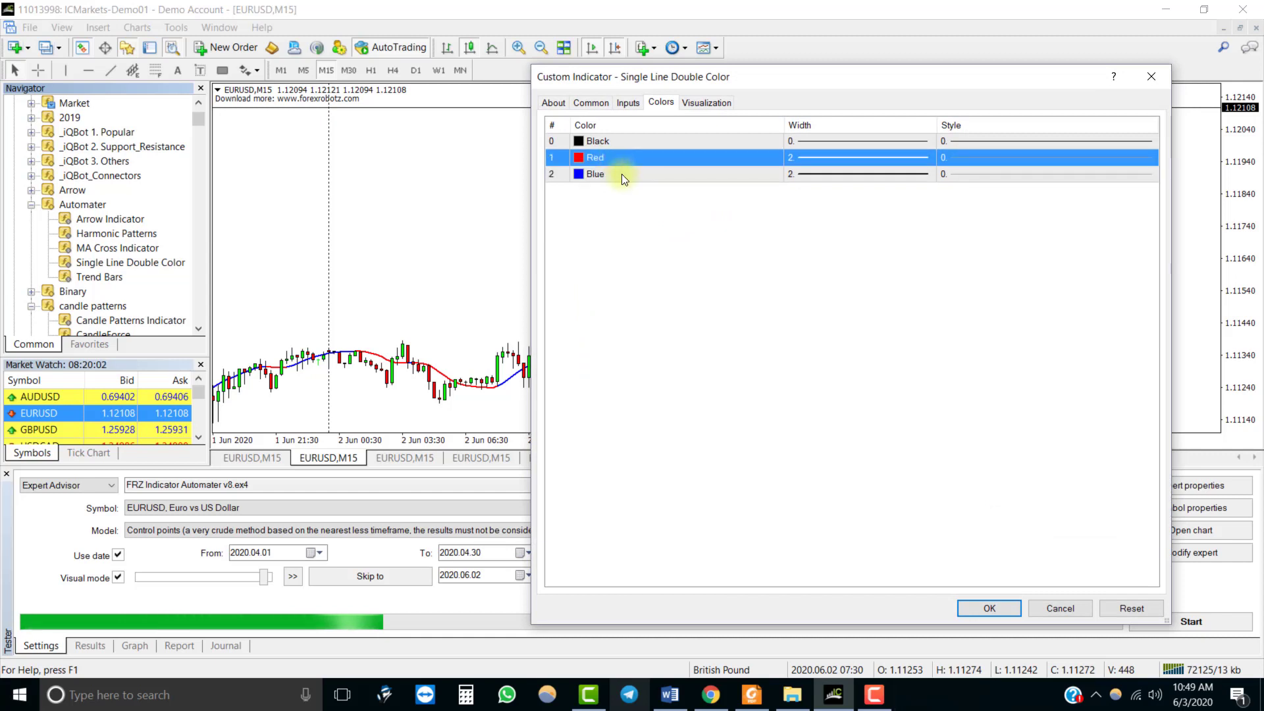
pyautogui.click(622, 174)
pyautogui.click(618, 157)
pyautogui.click(624, 171)
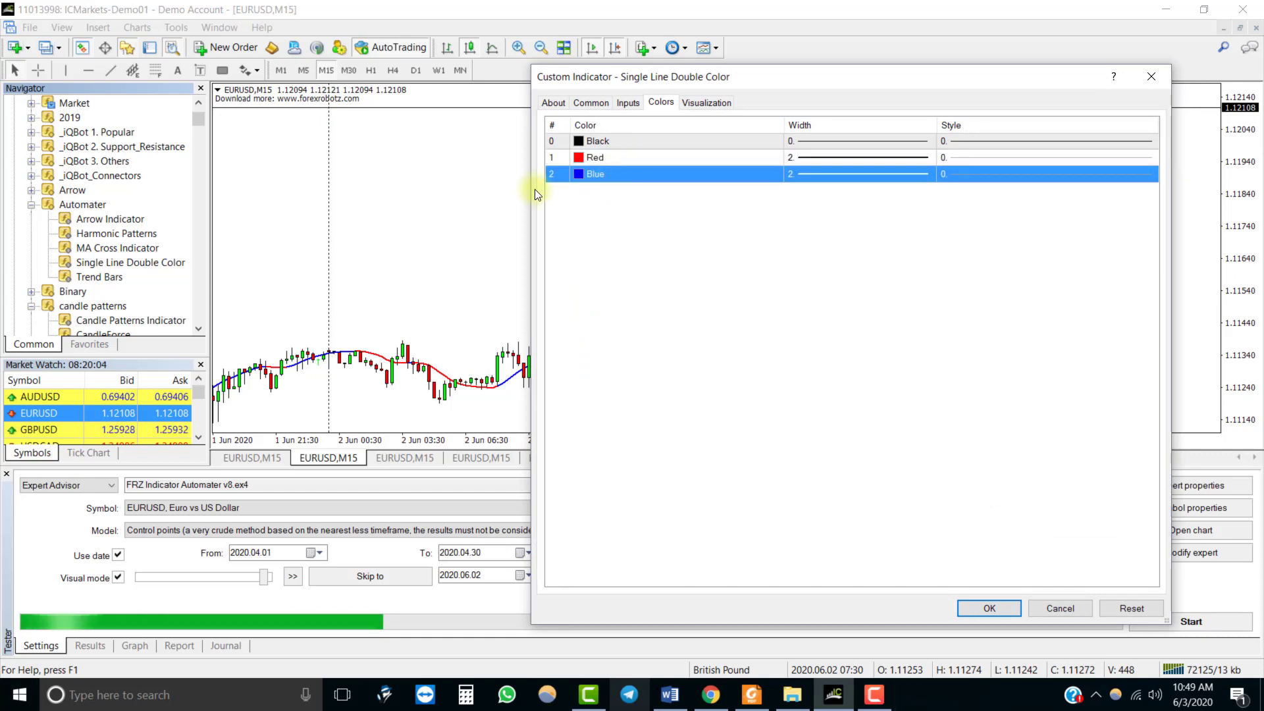
pyautogui.click(982, 606)
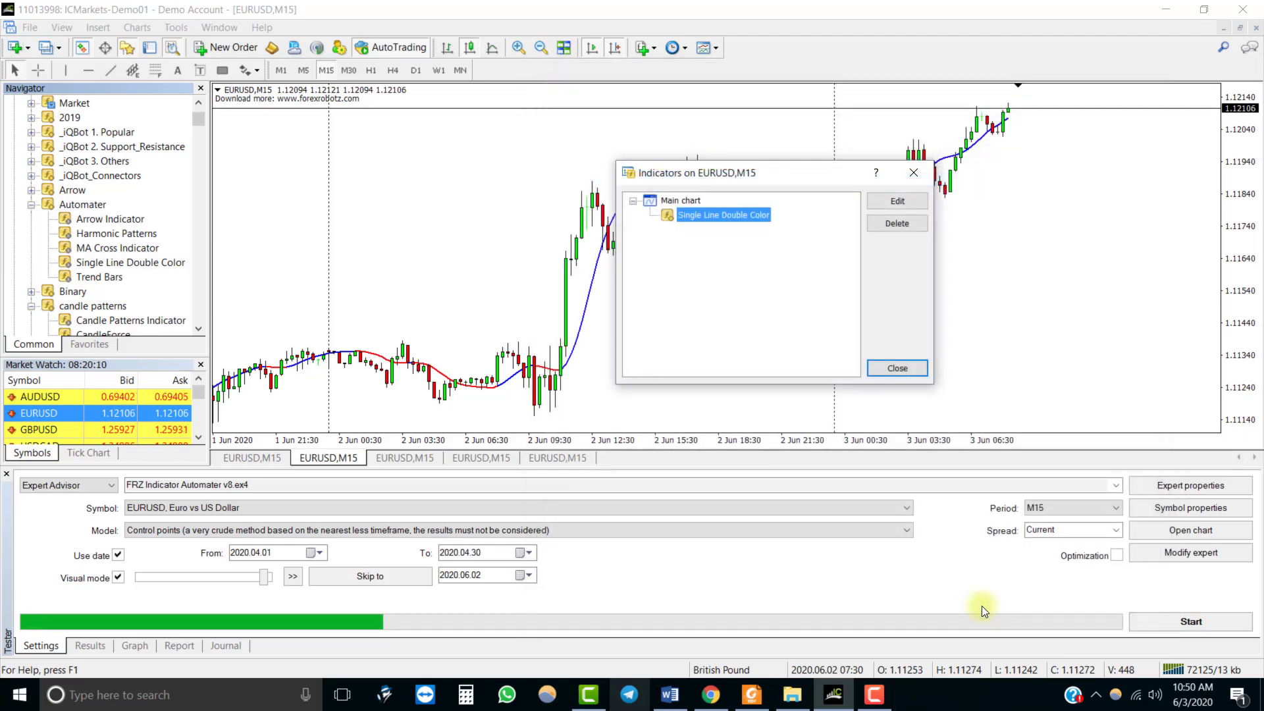
pyautogui.click(897, 368)
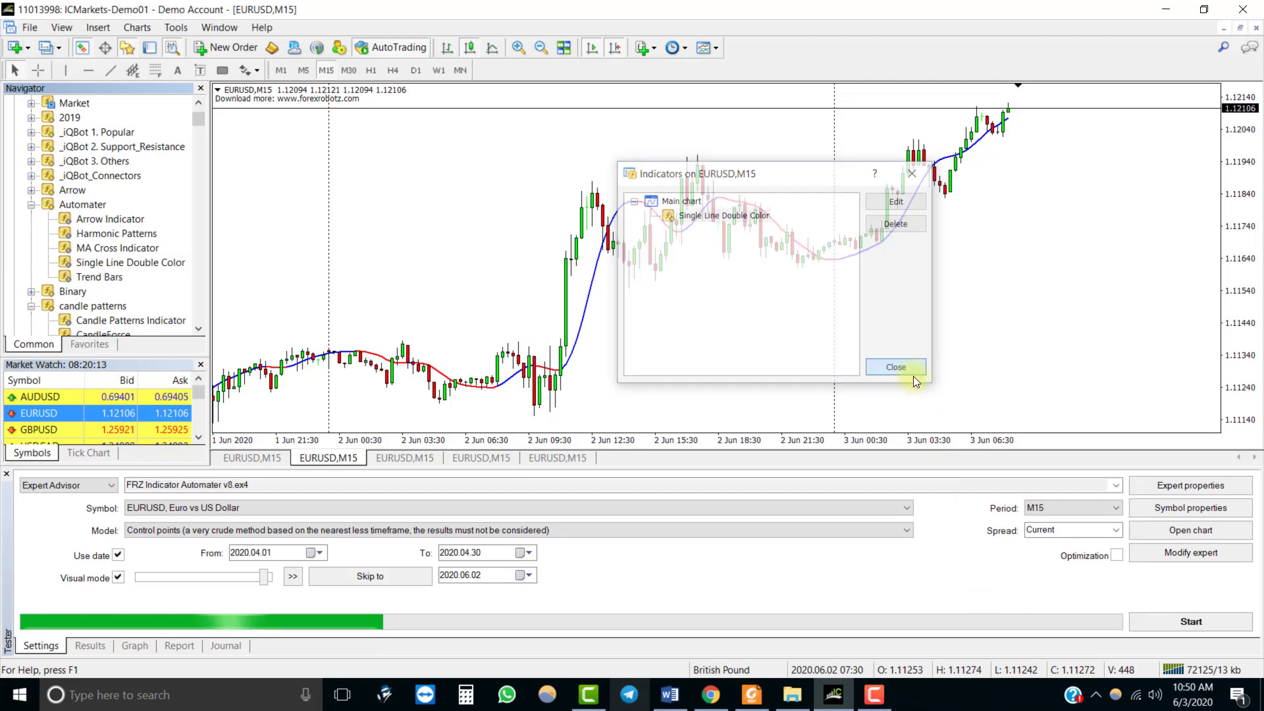
# Step: Change the expert's Color ID for Sell Signal to 1, leaving the buy ID at 2
pyautogui.click(1173, 485)
pyautogui.click(690, 251)
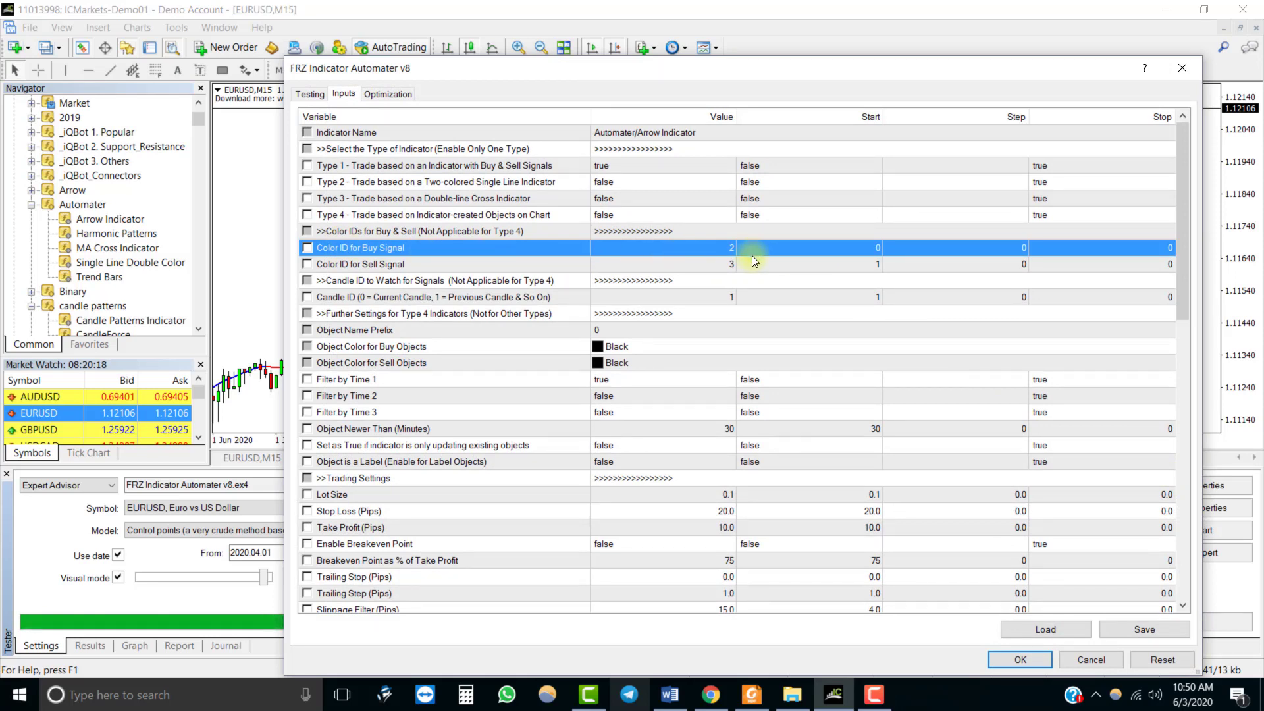
pyautogui.click(714, 263)
pyautogui.click(714, 262)
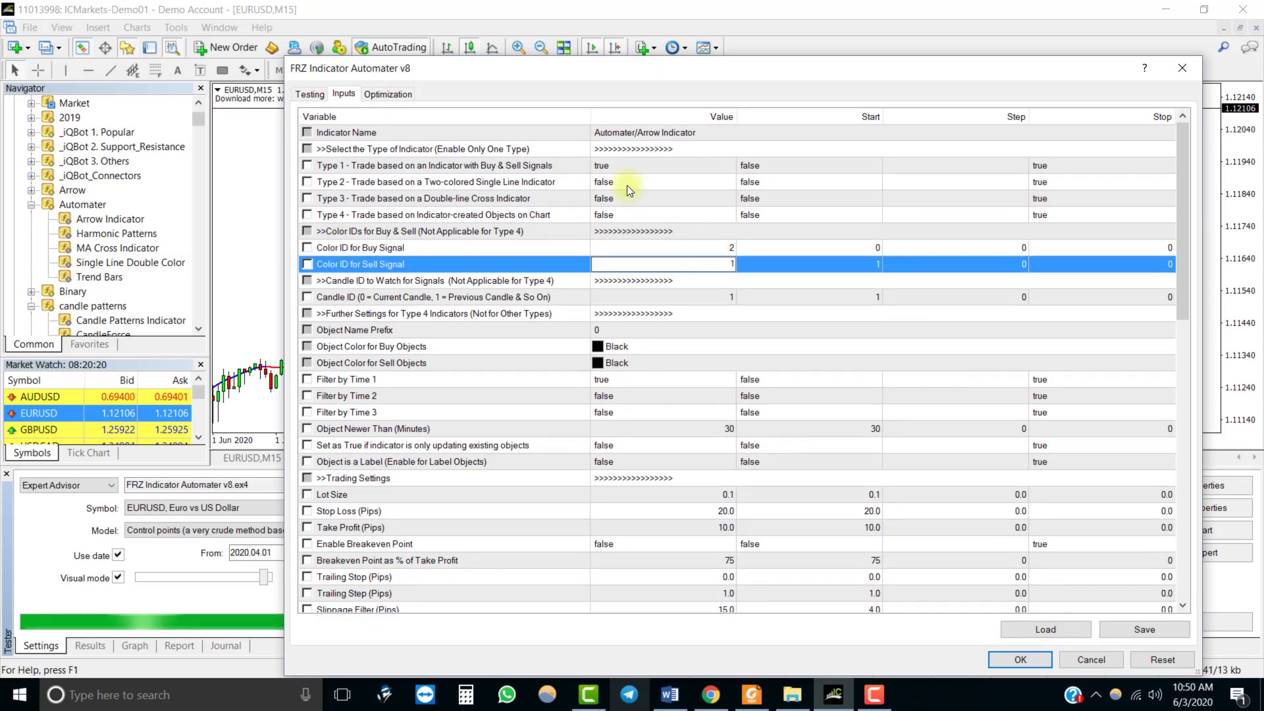
pyautogui.click(642, 133)
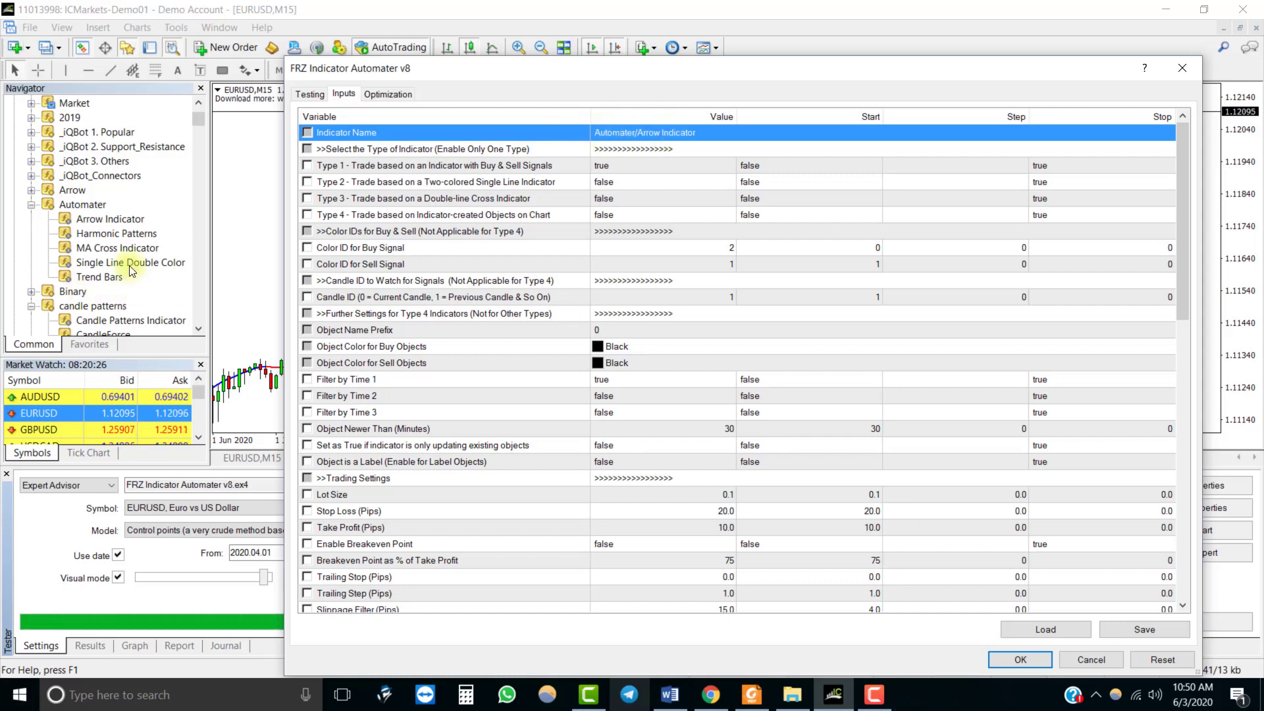
pyautogui.click(792, 694)
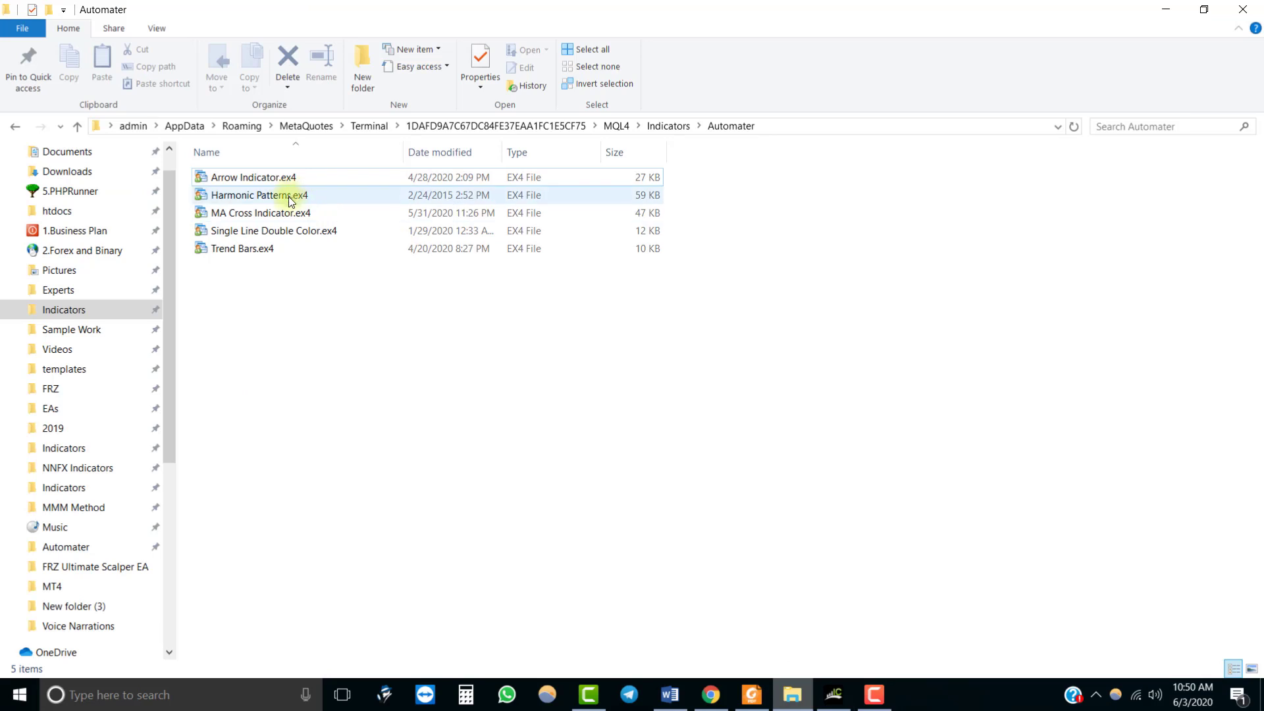
# Step: Copy the Single Line Double Color file name for the Indicator Name 'Automater/Single Line Double Color'
pyautogui.click(288, 231)
pyautogui.click(264, 232)
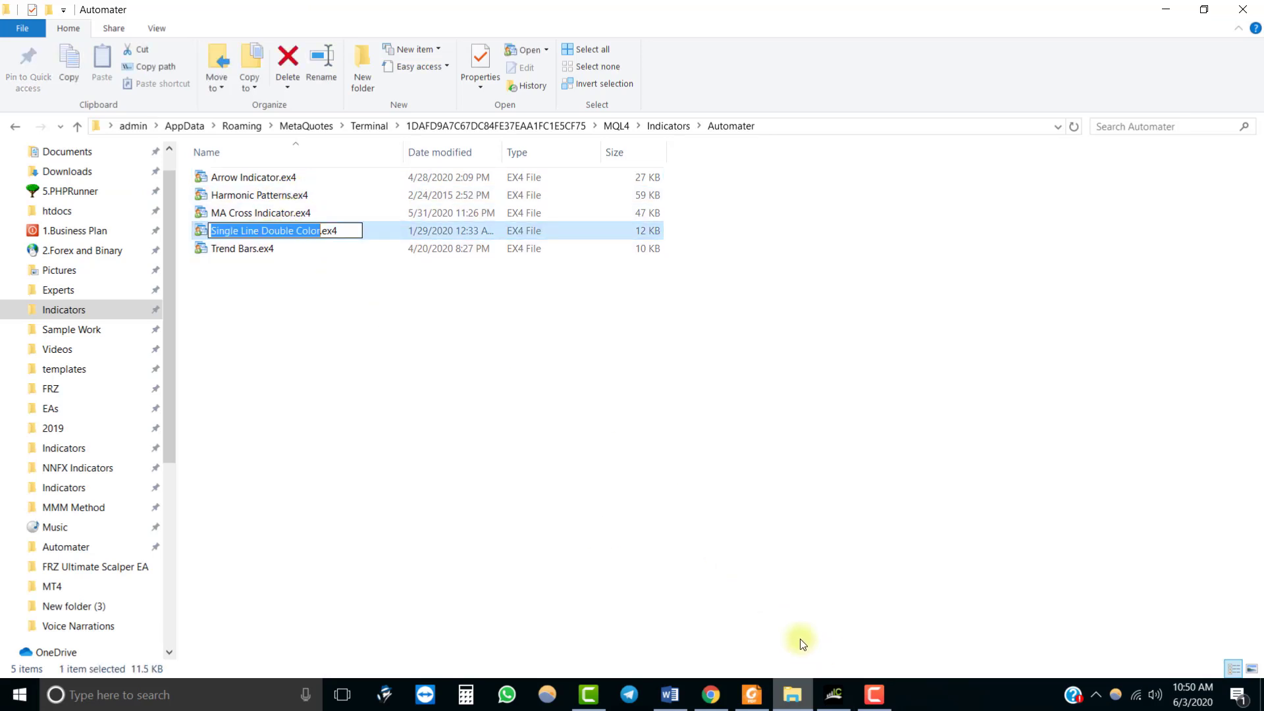
pyautogui.rightClick(289, 235)
pyautogui.click(331, 279)
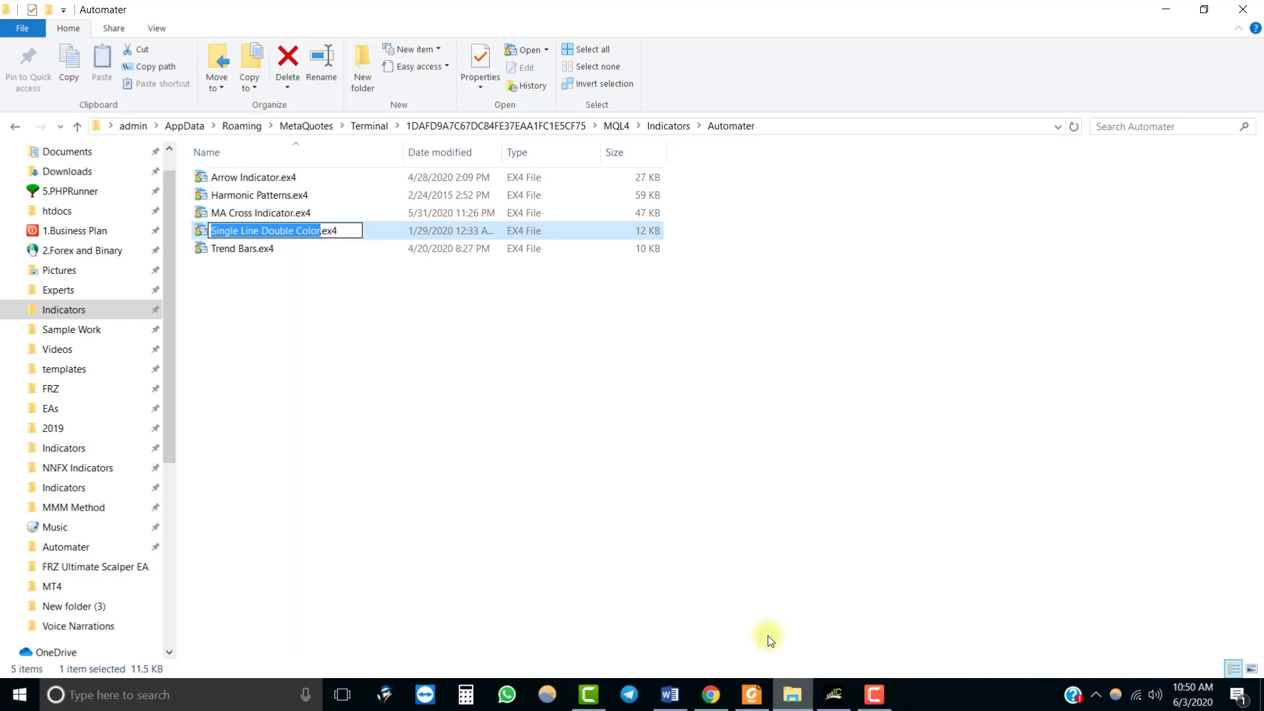
pyautogui.click(833, 694)
pyautogui.click(395, 182)
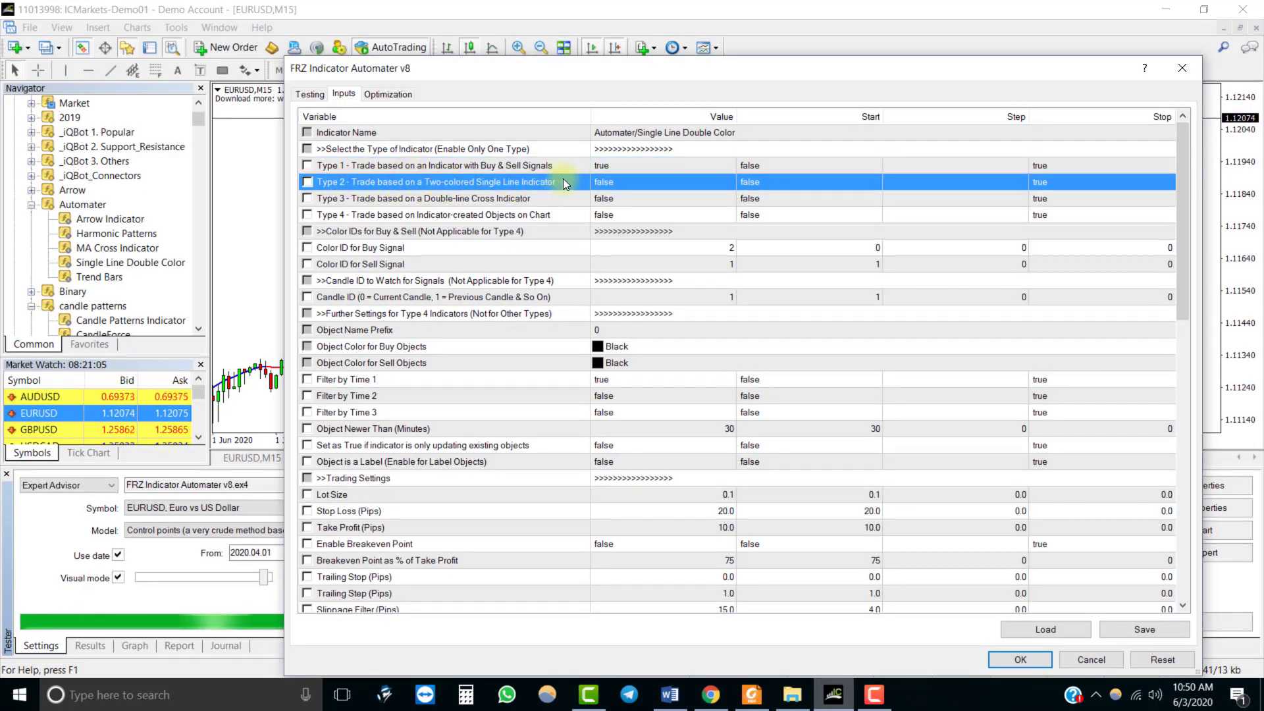
# Step: Set Type 2 to true and Type 1 to false, check the colour and candle IDs, and apply the inputs
pyautogui.click(615, 181)
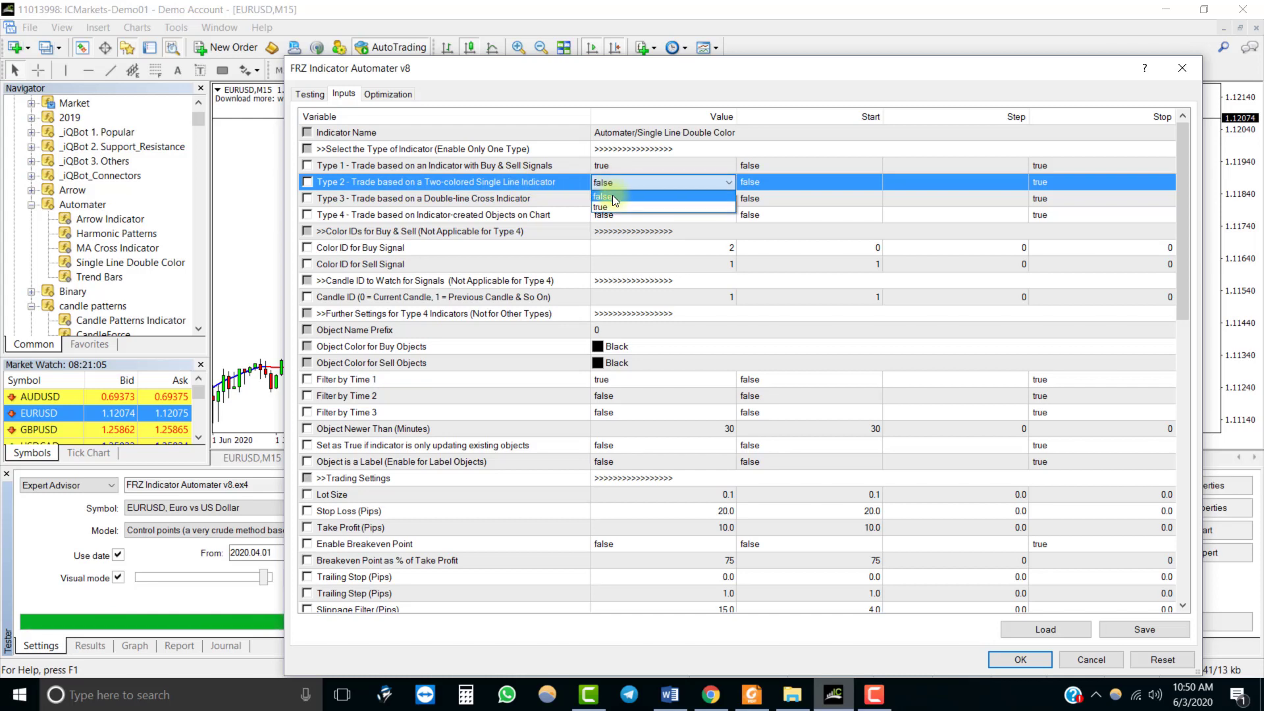
pyautogui.click(612, 197)
pyautogui.click(606, 166)
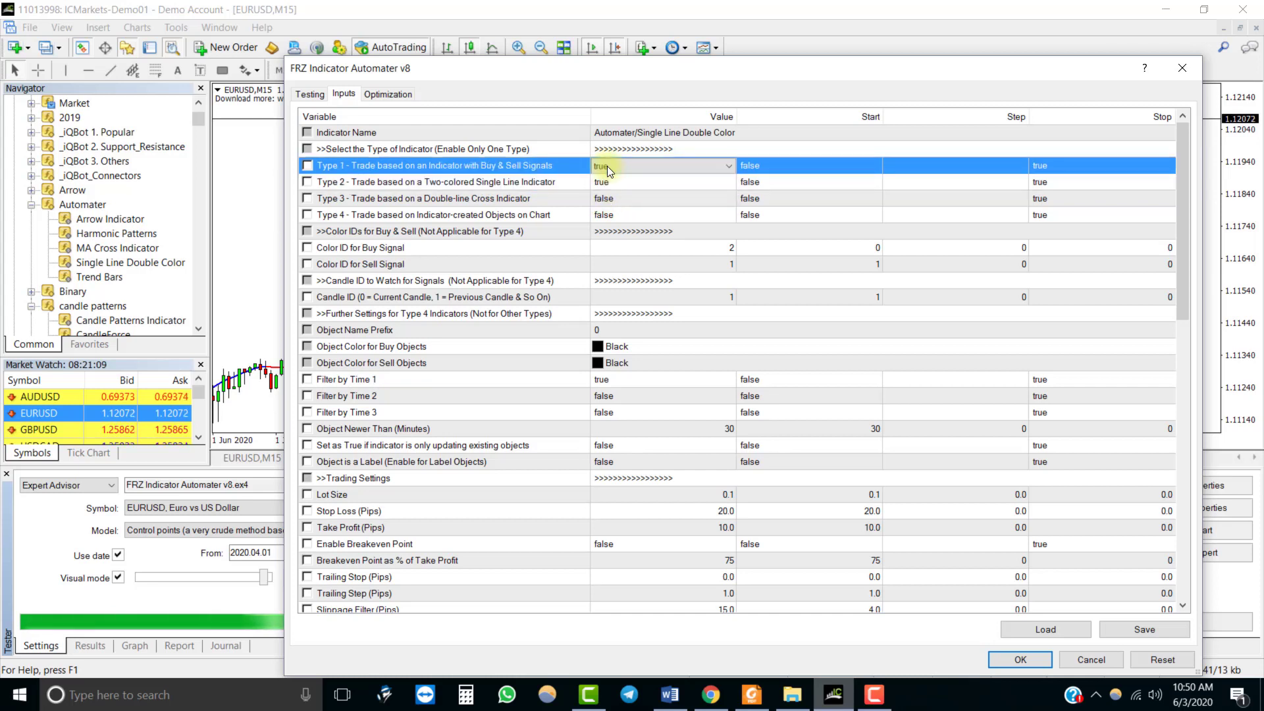
pyautogui.click(610, 179)
pyautogui.click(597, 185)
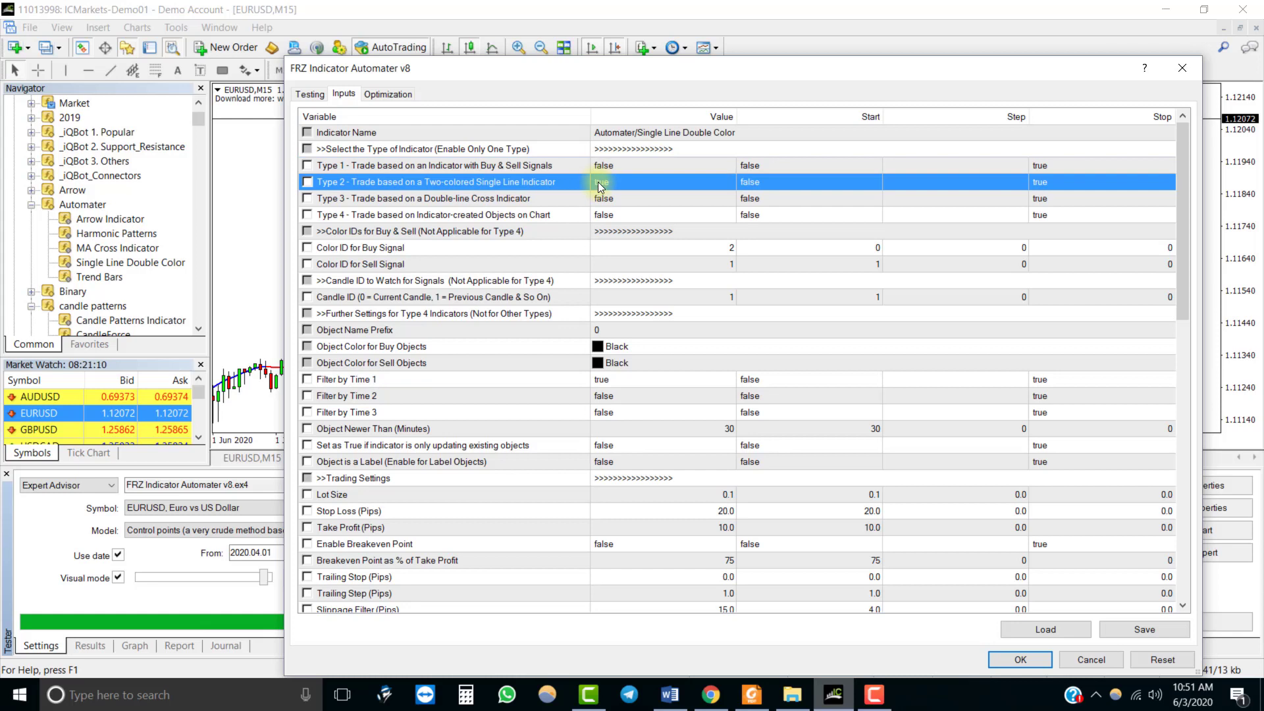
pyautogui.click(686, 252)
pyautogui.click(689, 262)
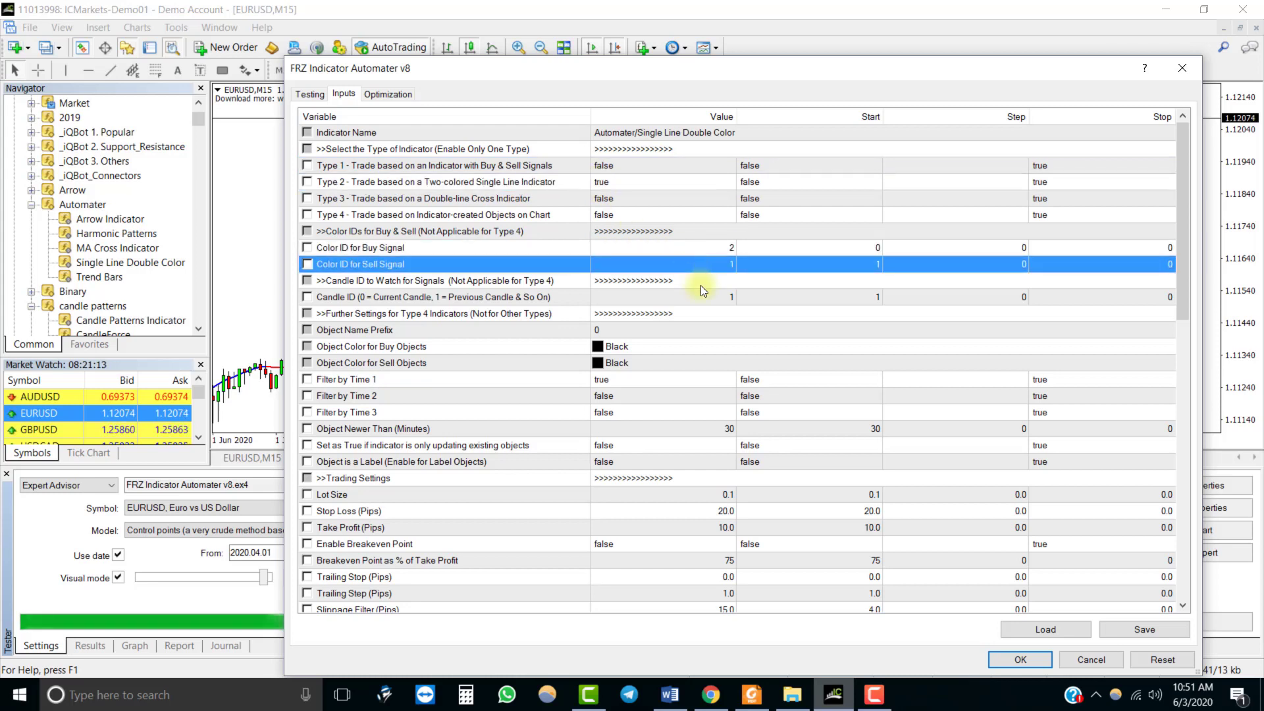
pyautogui.click(671, 298)
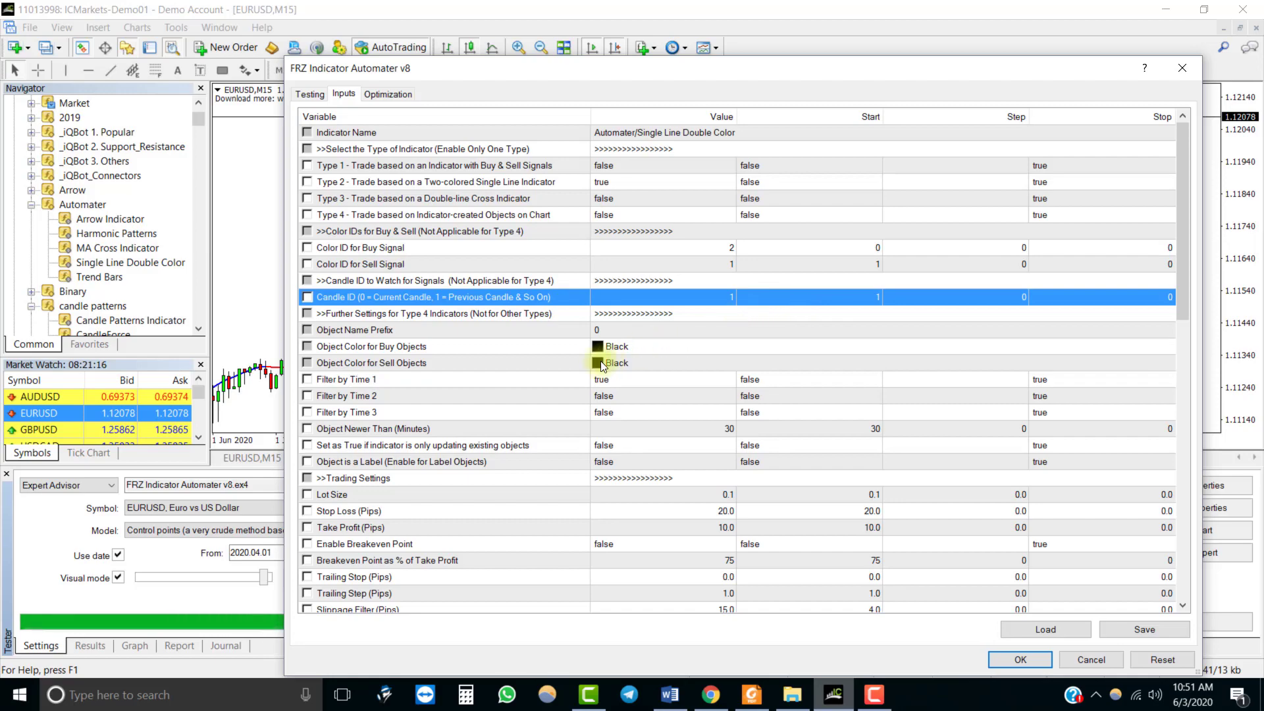
pyautogui.scroll(-15, 600, 362)
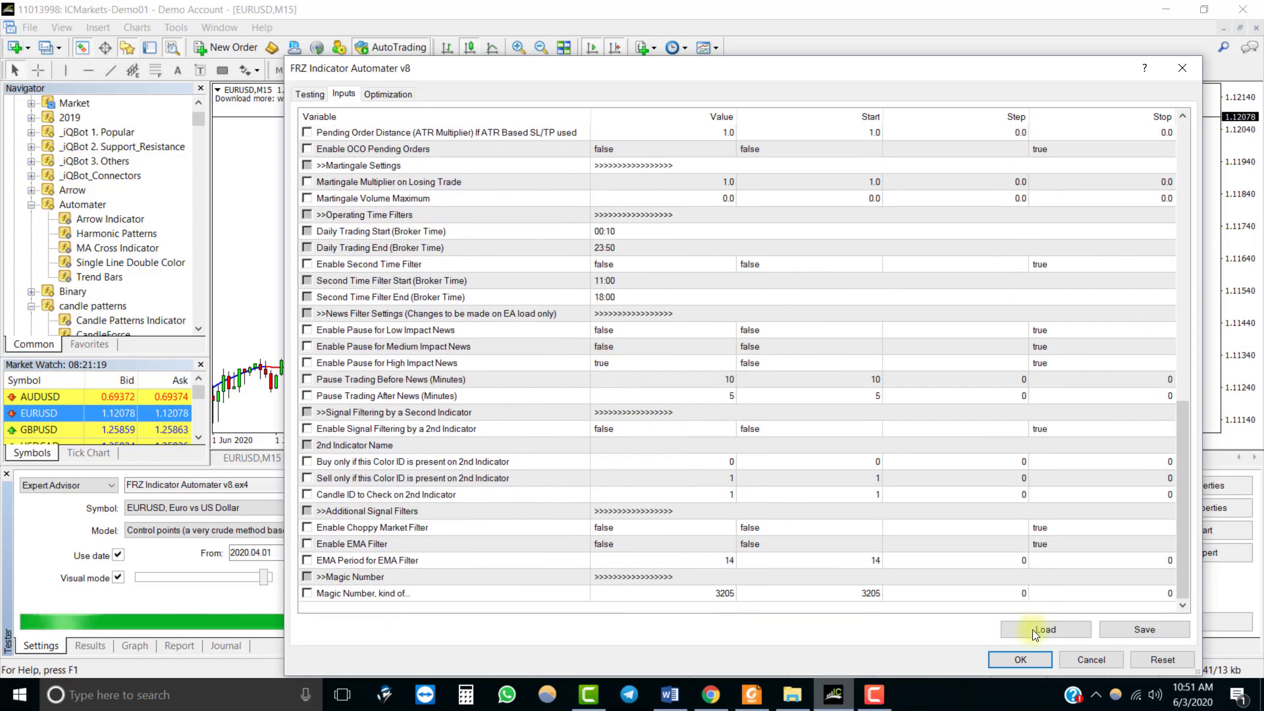
pyautogui.click(1024, 658)
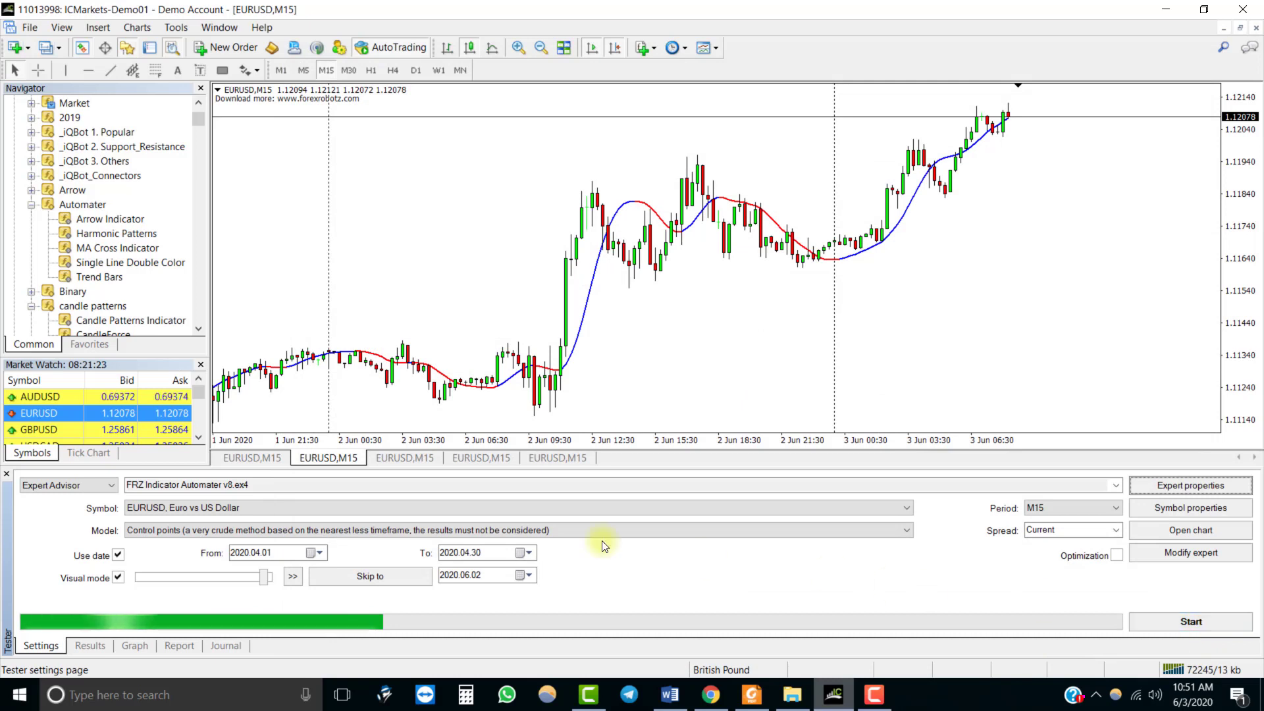
# Step: Copy the EA name, without its extension, from the Expert Advisor box
pyautogui.click(234, 485)
pyautogui.moveTo(234, 485); pyautogui.dragTo(92, 475)
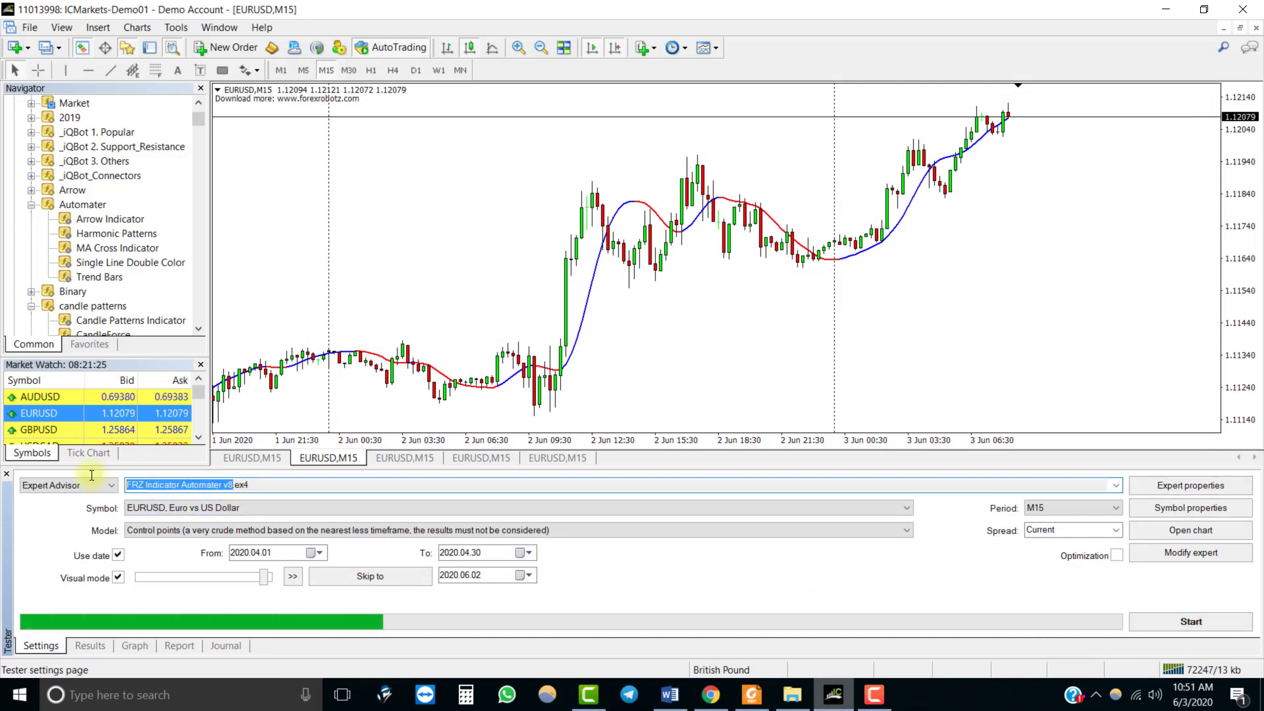
pyautogui.rightClick(153, 484)
pyautogui.click(174, 491)
# Step: Save the chart as the 'FRZ Indicator Automater v8' template, replacing the existing one
pyautogui.rightClick(408, 177)
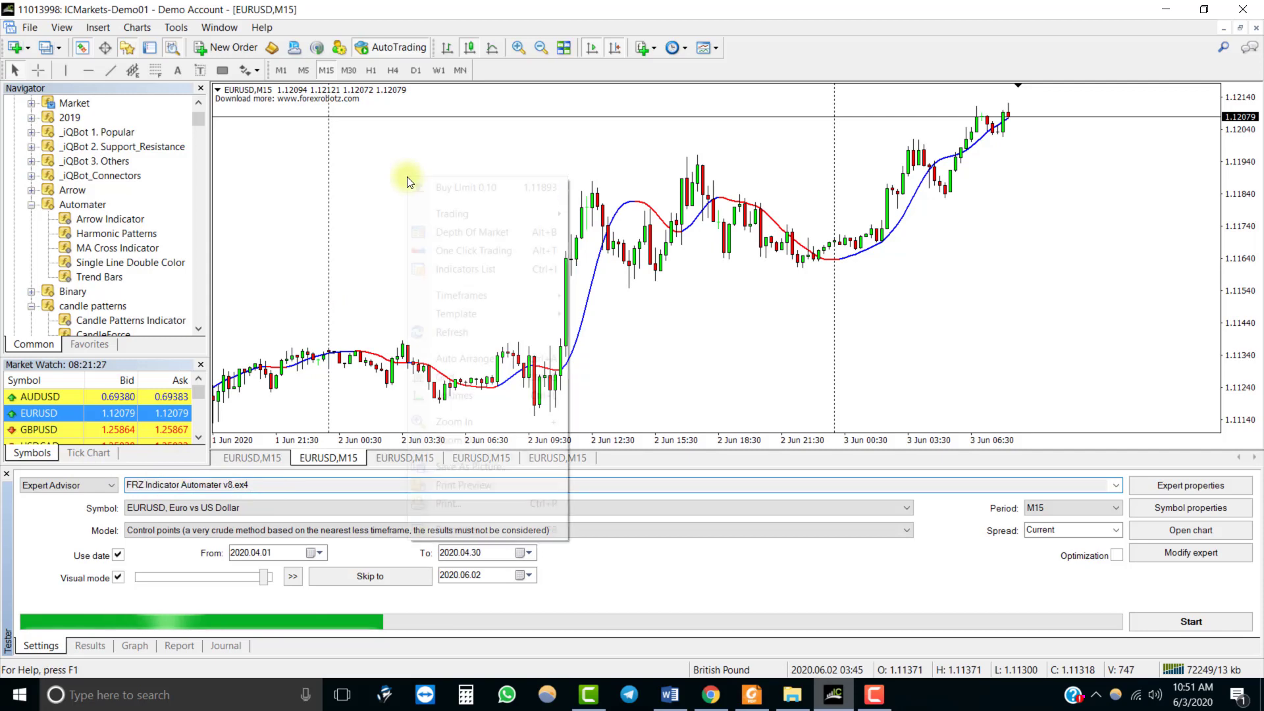
pyautogui.moveTo(495, 313)
pyautogui.click(606, 313)
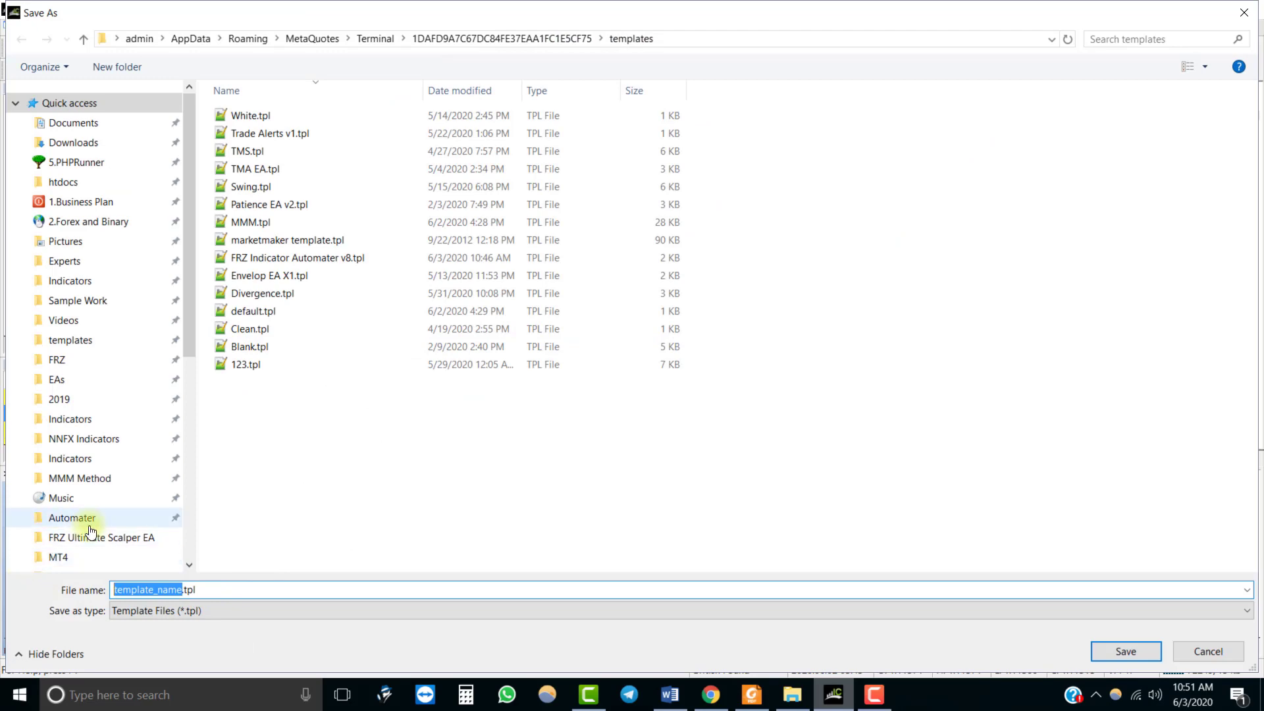
pyautogui.hotkey('ctrl', 'v')
pyautogui.click(1127, 650)
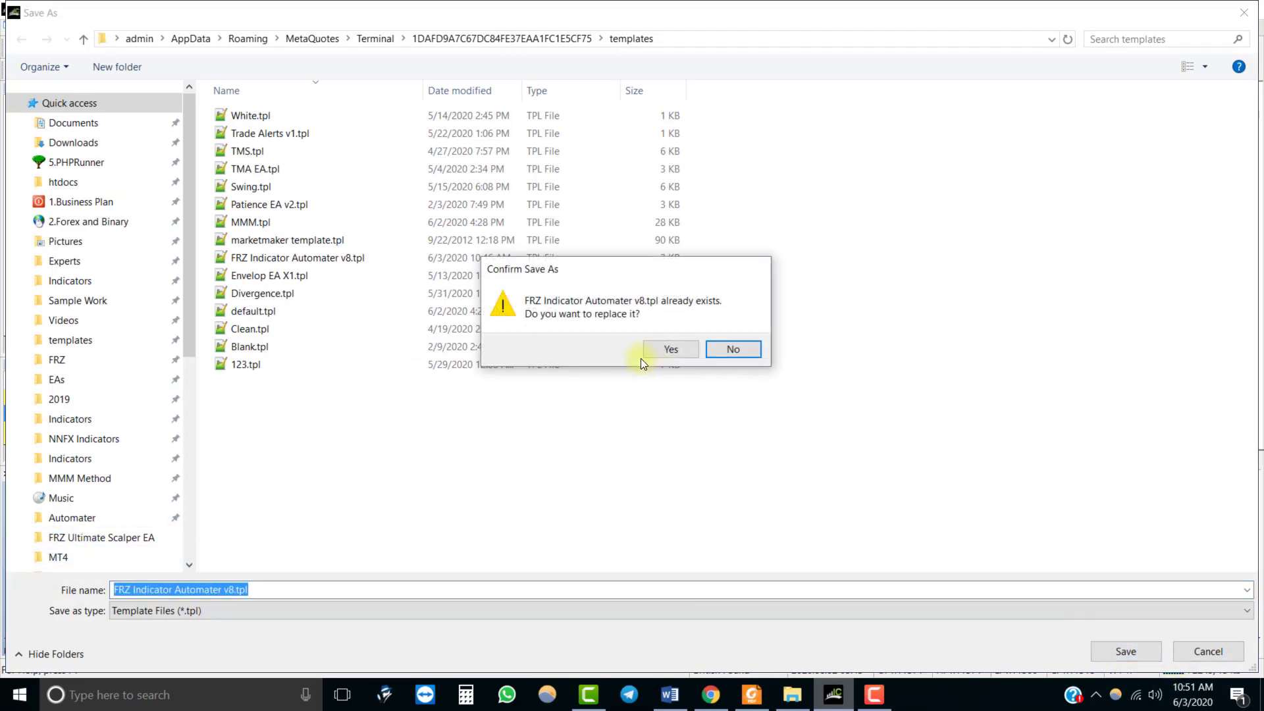
pyautogui.click(653, 354)
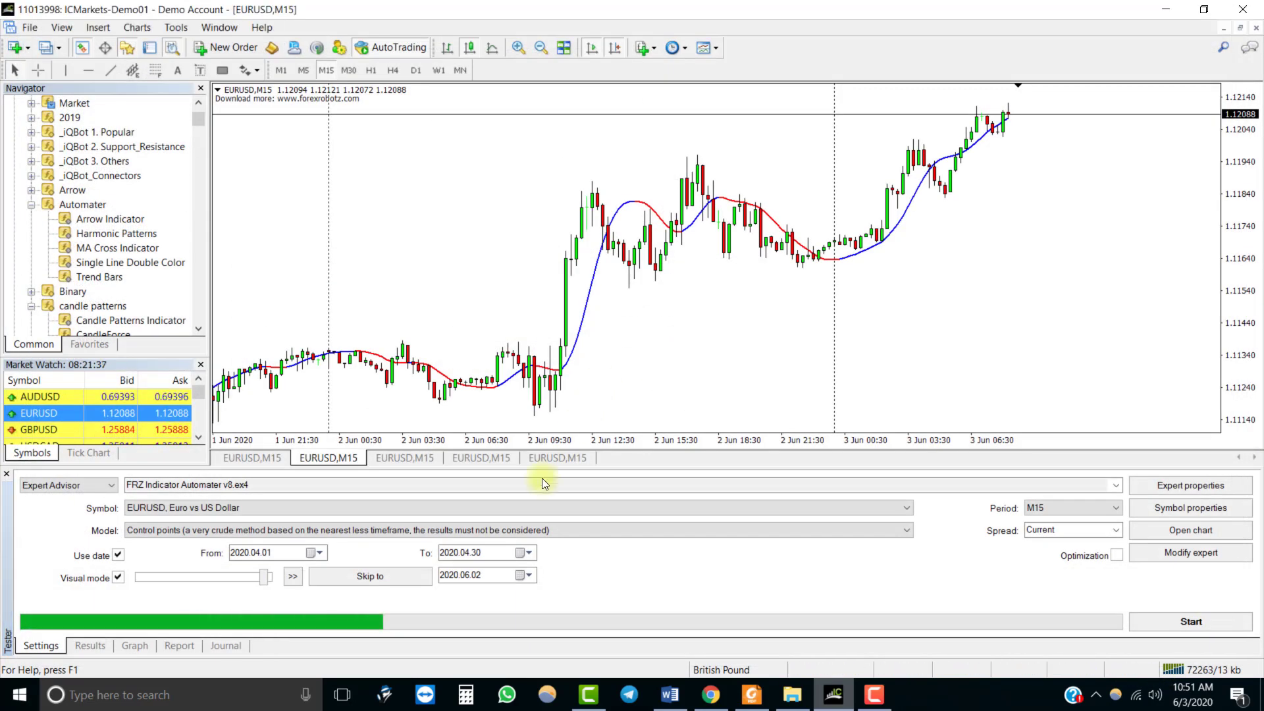
# Step: Run the visual backtest of the EA on EURUSD M15 from the Strategy Tester
pyautogui.click(1186, 623)
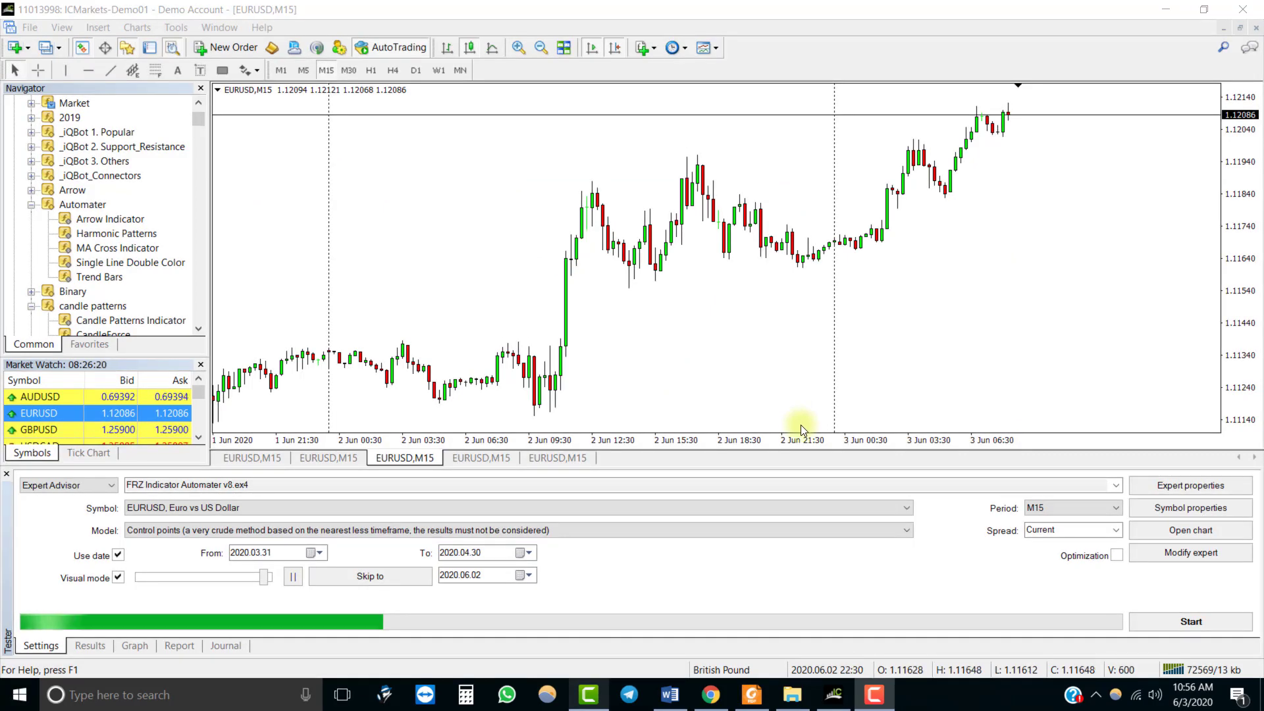
# Step: Add the MA Cross Indicator to the chart with its Aqua and Magenta lines
pyautogui.doubleClick(142, 253)
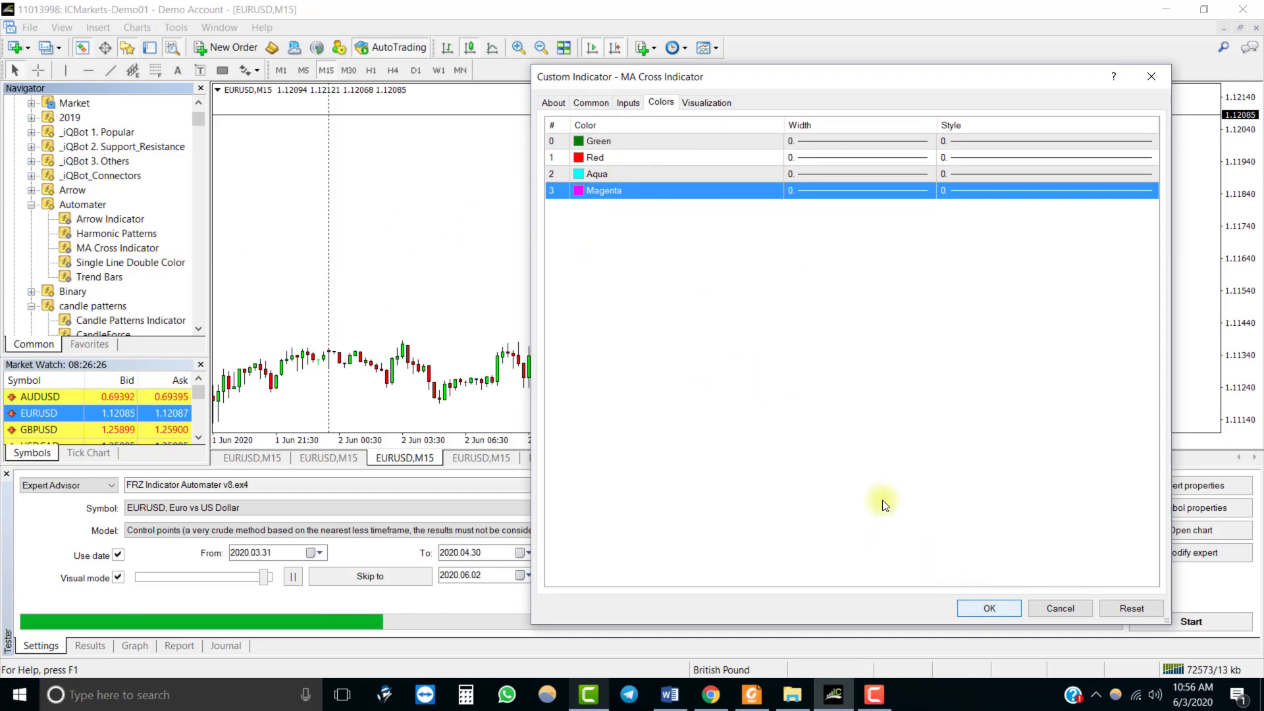
pyautogui.click(596, 174)
pyautogui.click(618, 192)
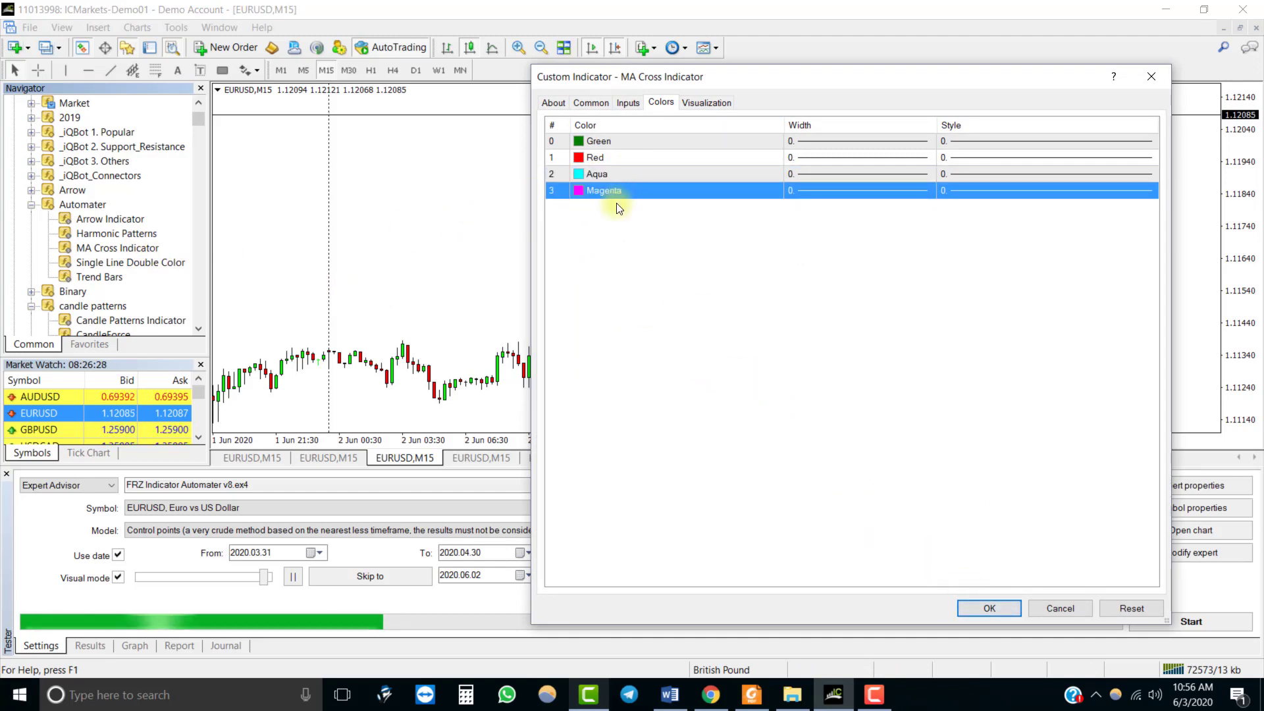
pyautogui.click(958, 602)
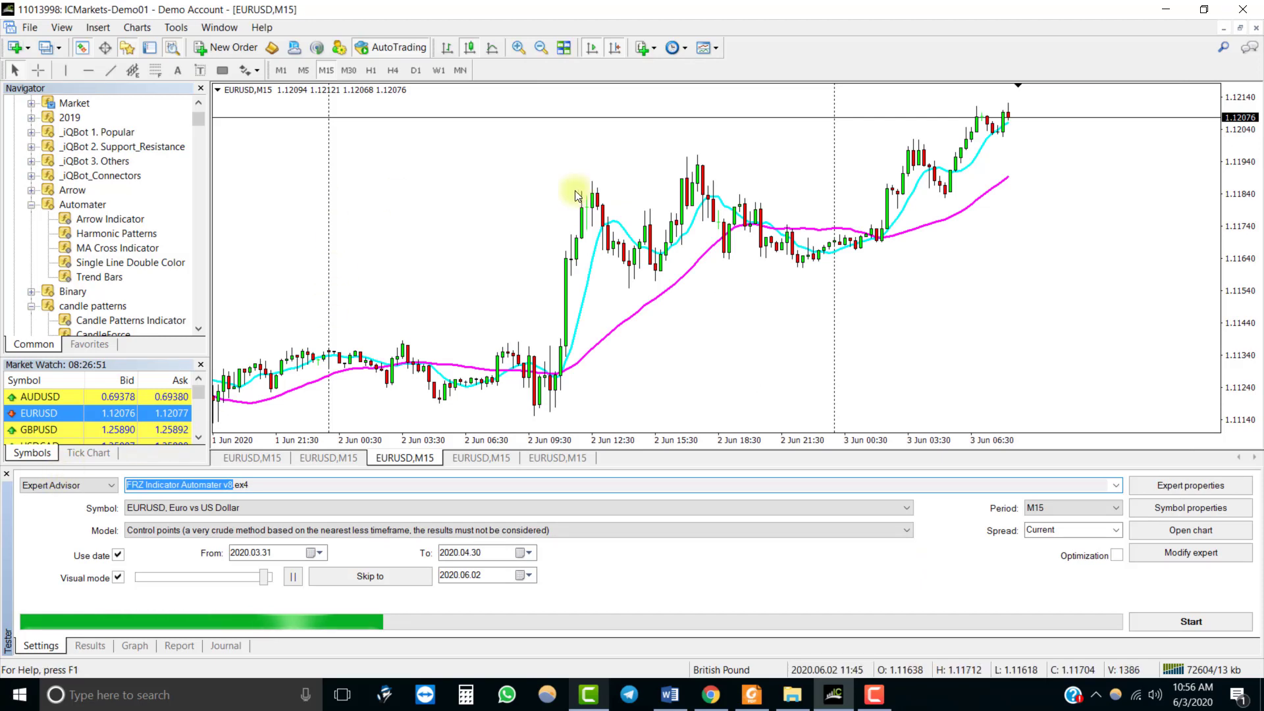
# Step: Re-save the chart as the 'FRZ Indicator Automater v8' template, replacing the old file
pyautogui.rightClick(456, 174)
pyautogui.moveTo(599, 310)
pyautogui.click(651, 310)
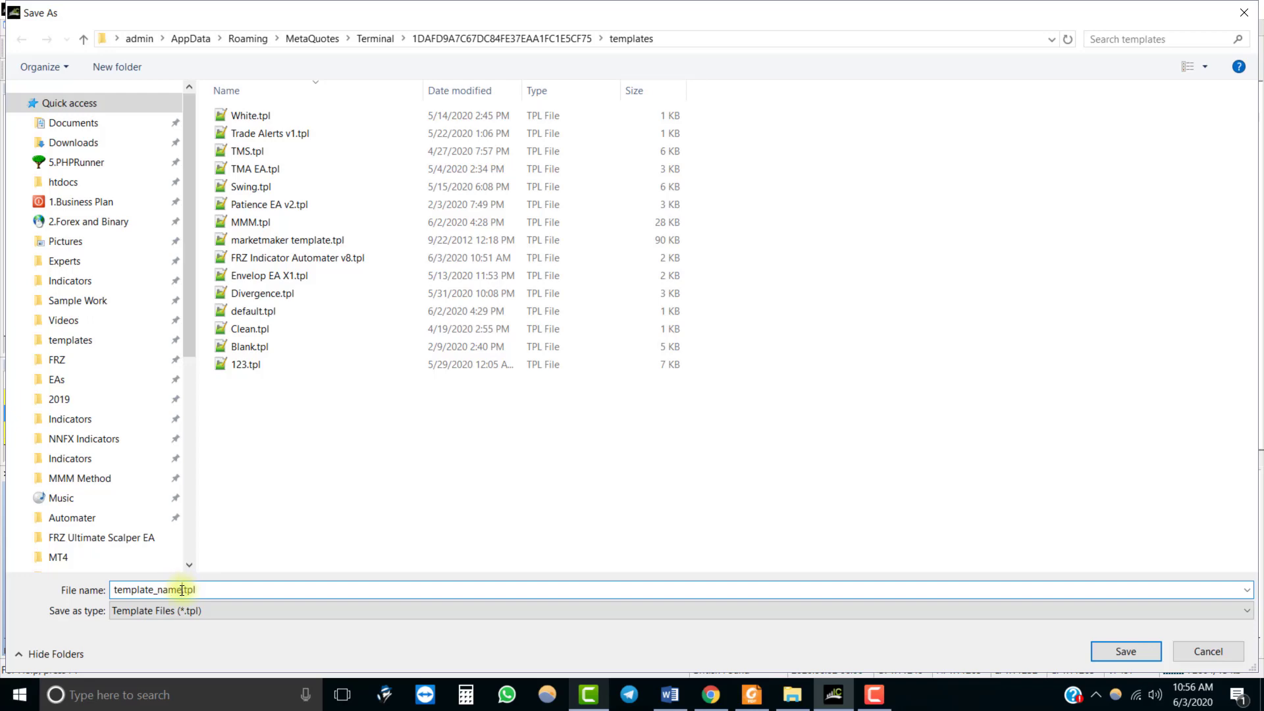
pyautogui.doubleClick(181, 590)
pyautogui.hotkey('ctrl', 'v')
pyautogui.click(1102, 652)
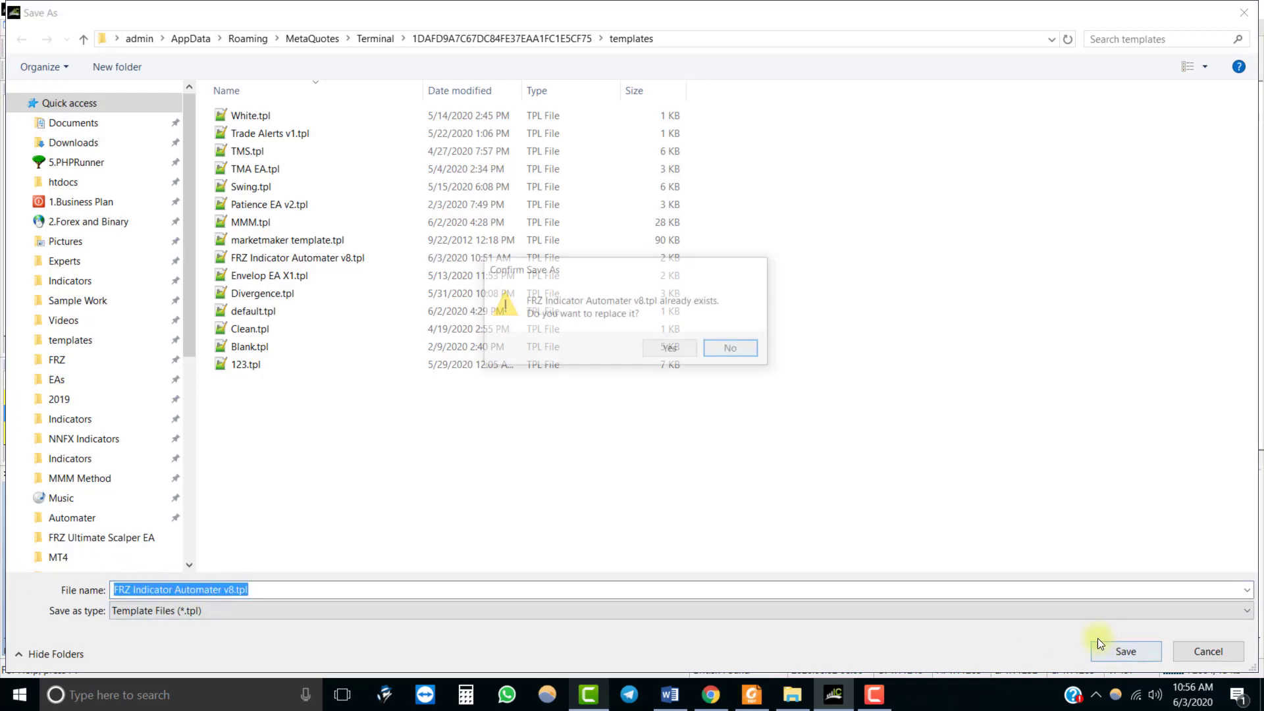
pyautogui.click(688, 352)
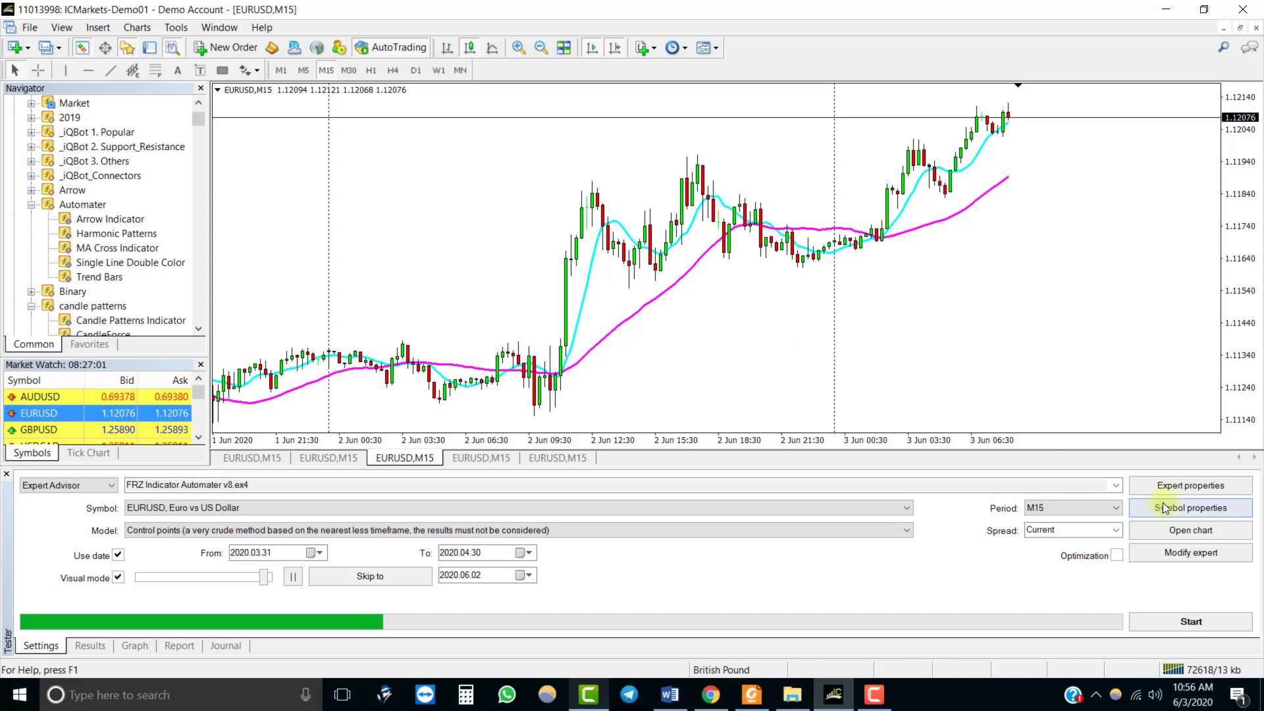
# Step: Set the EA's Indicator Name to Automater/MA Cross Indicator
pyautogui.click(1179, 486)
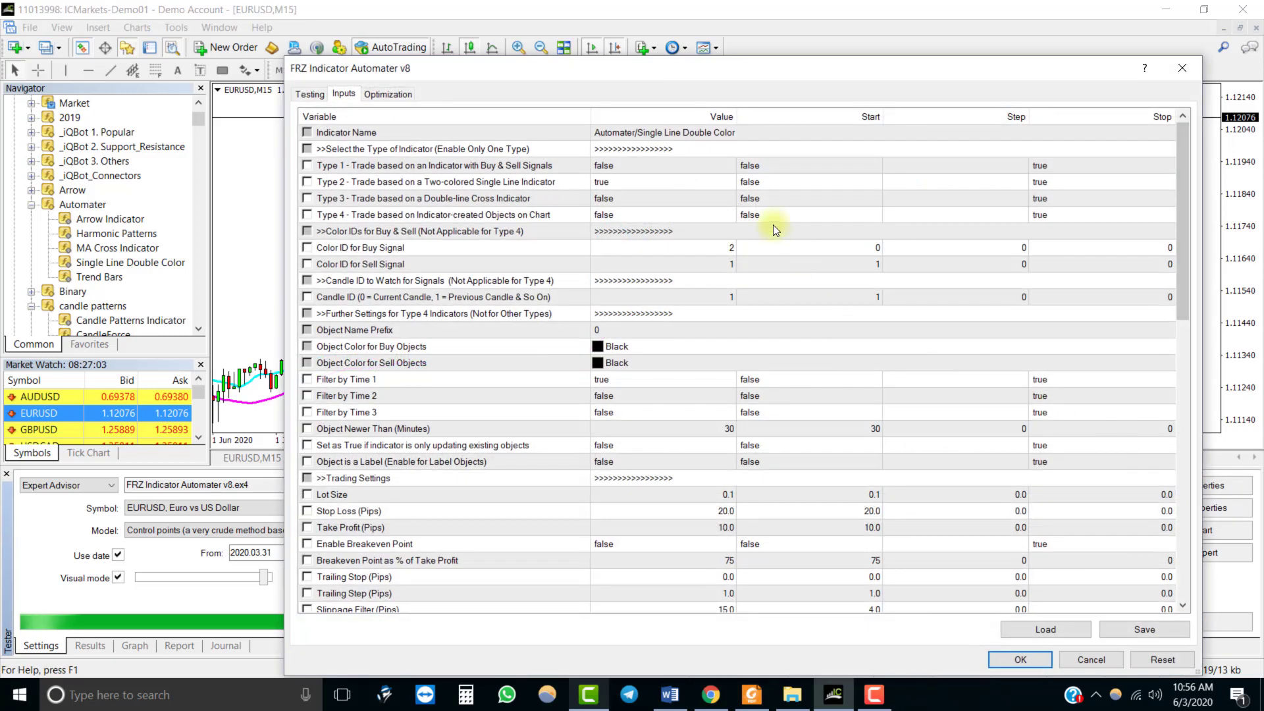
pyautogui.doubleClick(639, 131)
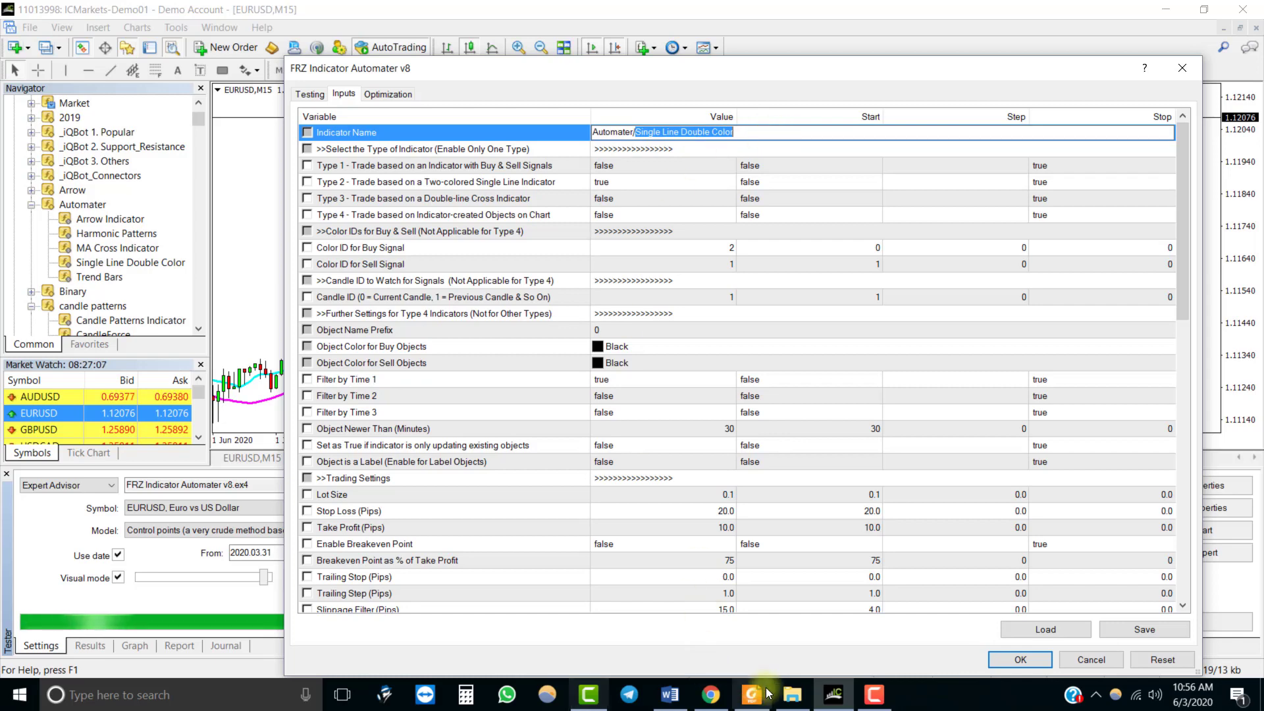
pyautogui.click(792, 694)
pyautogui.click(242, 213)
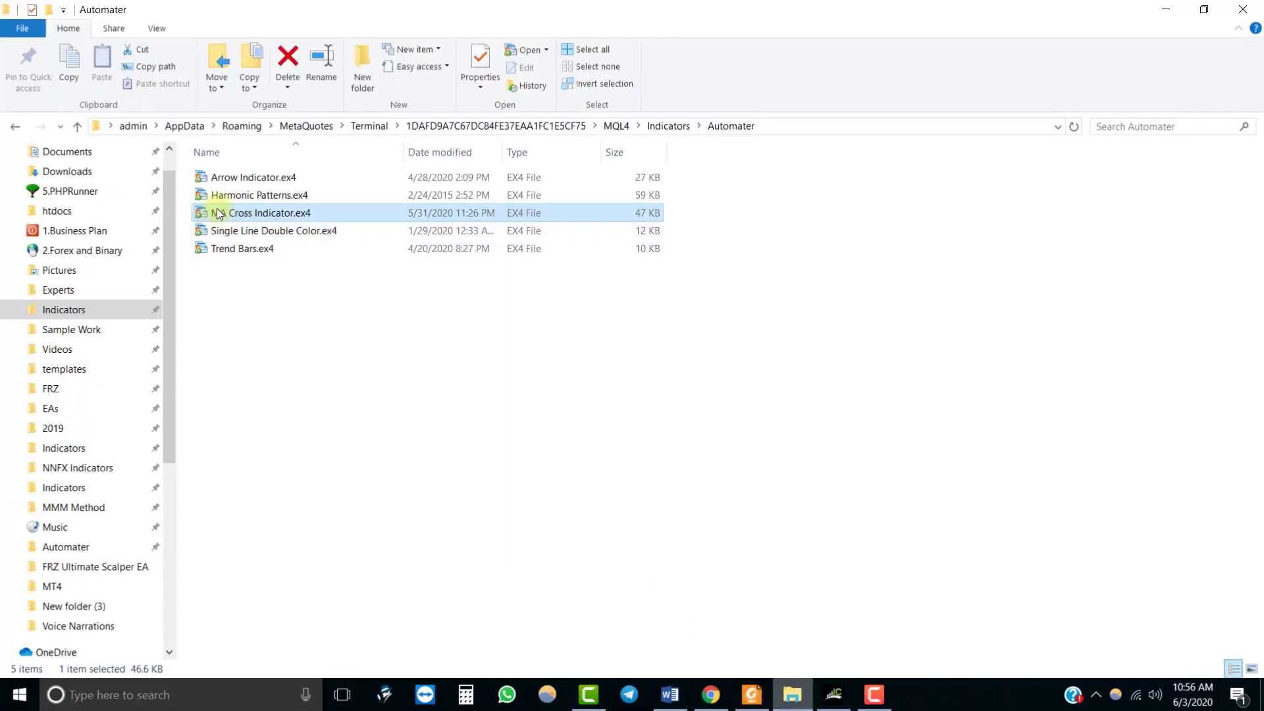
pyautogui.press('F2')
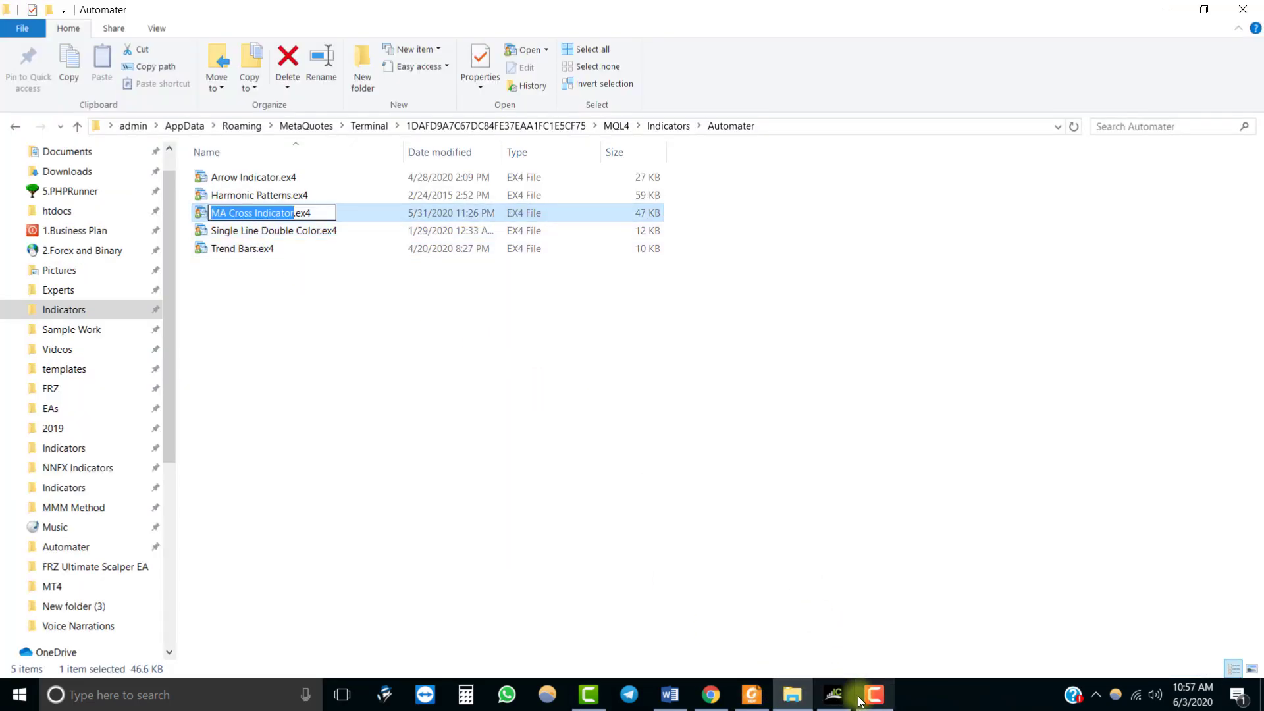
pyautogui.click(833, 694)
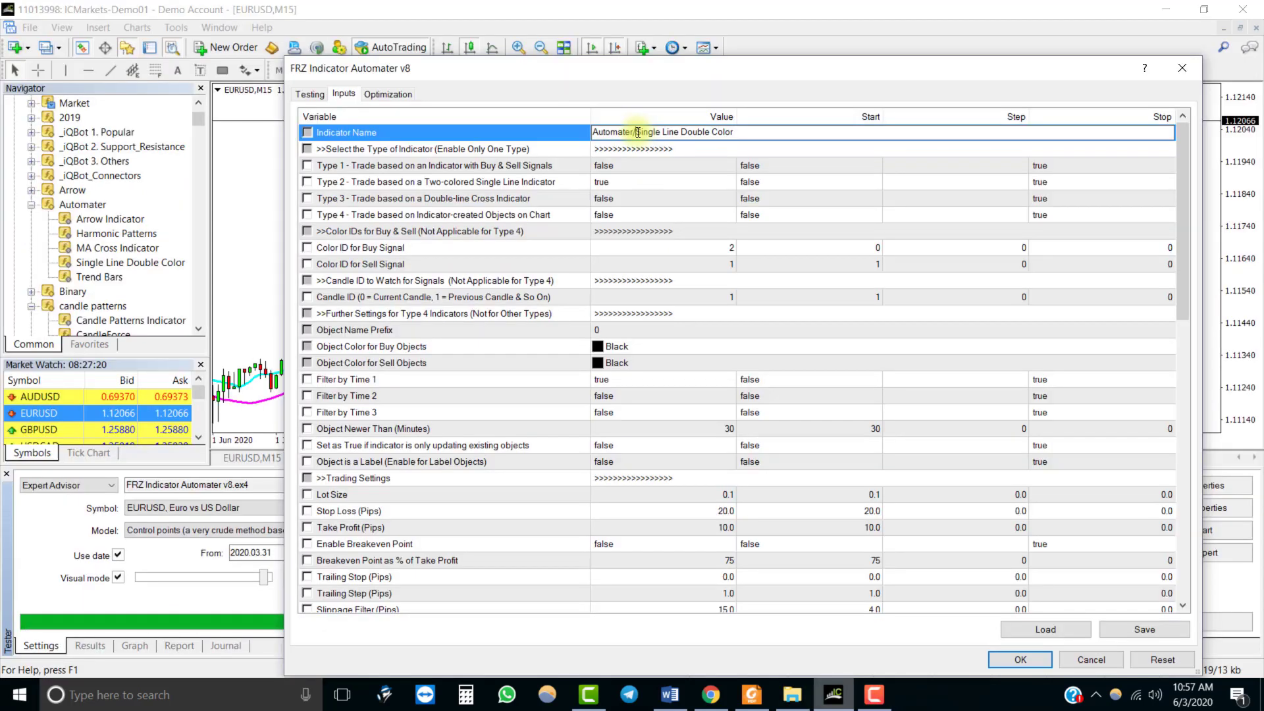
pyautogui.moveTo(637, 133); pyautogui.dragTo(832, 143)
pyautogui.click(626, 171)
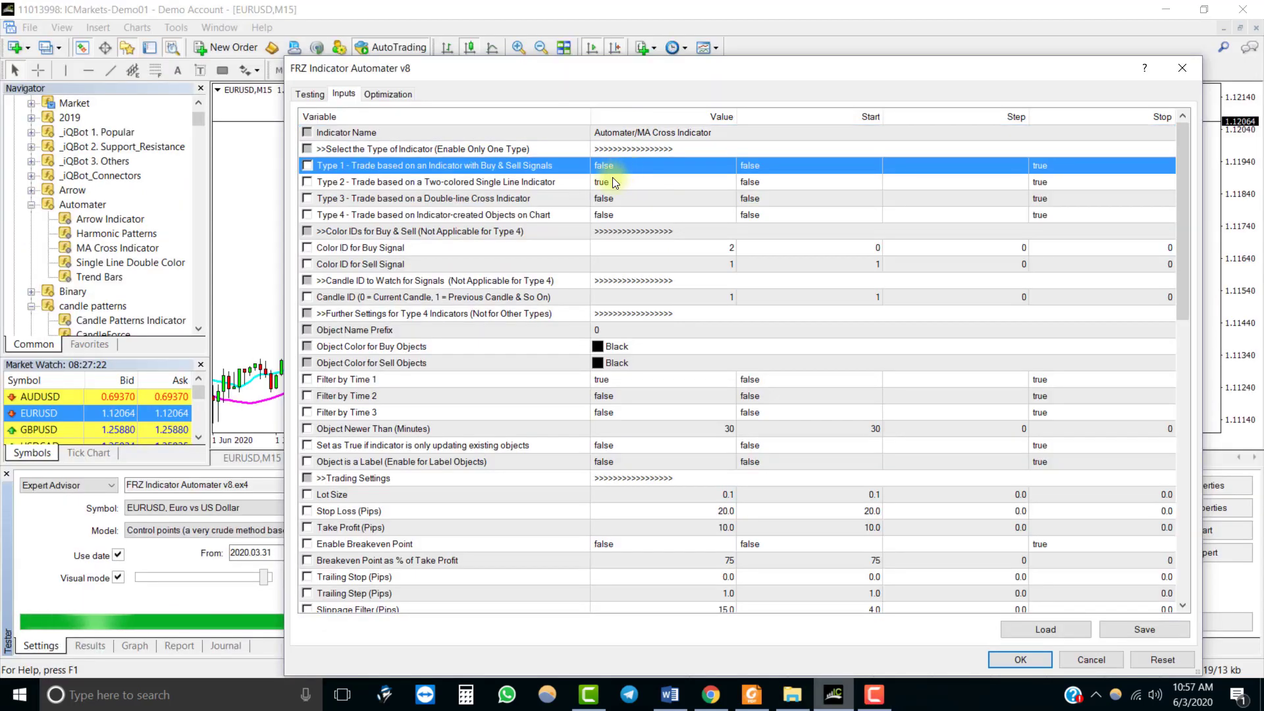
# Step: Set Type 2 to false and Type 3 double-line cross to true
pyautogui.click(617, 184)
pyautogui.click(613, 183)
pyautogui.click(610, 193)
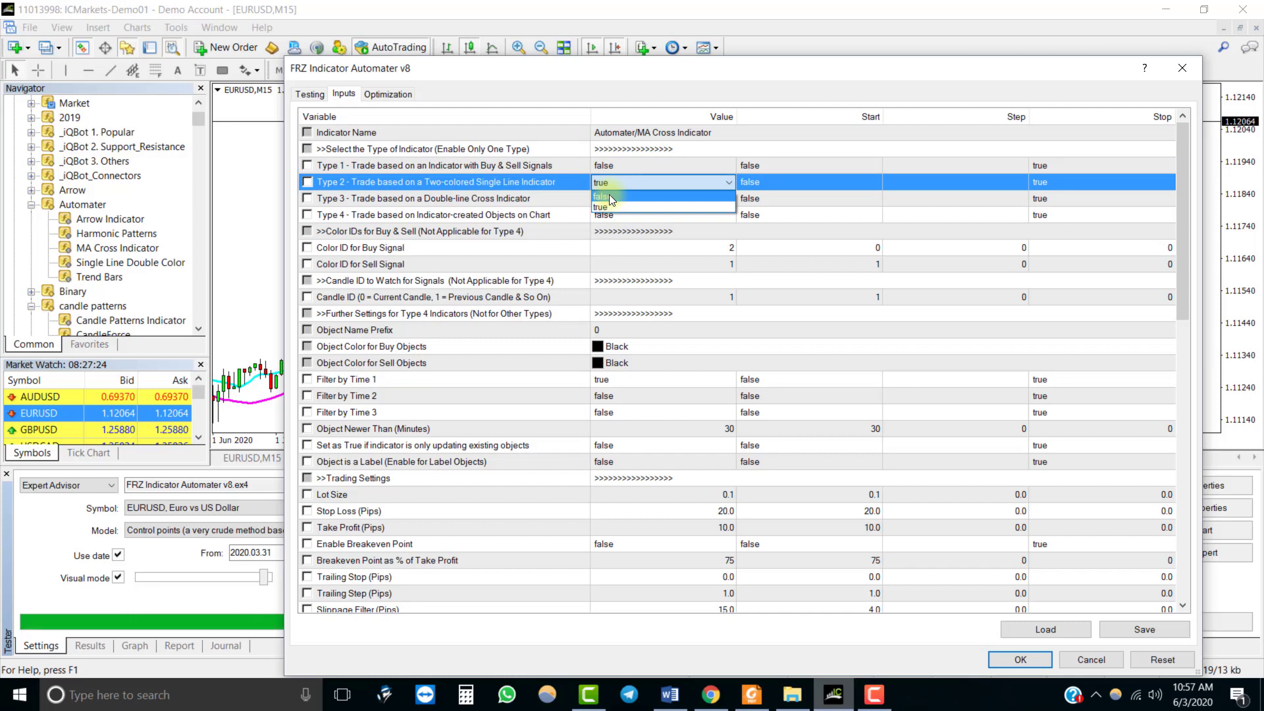
pyautogui.click(613, 197)
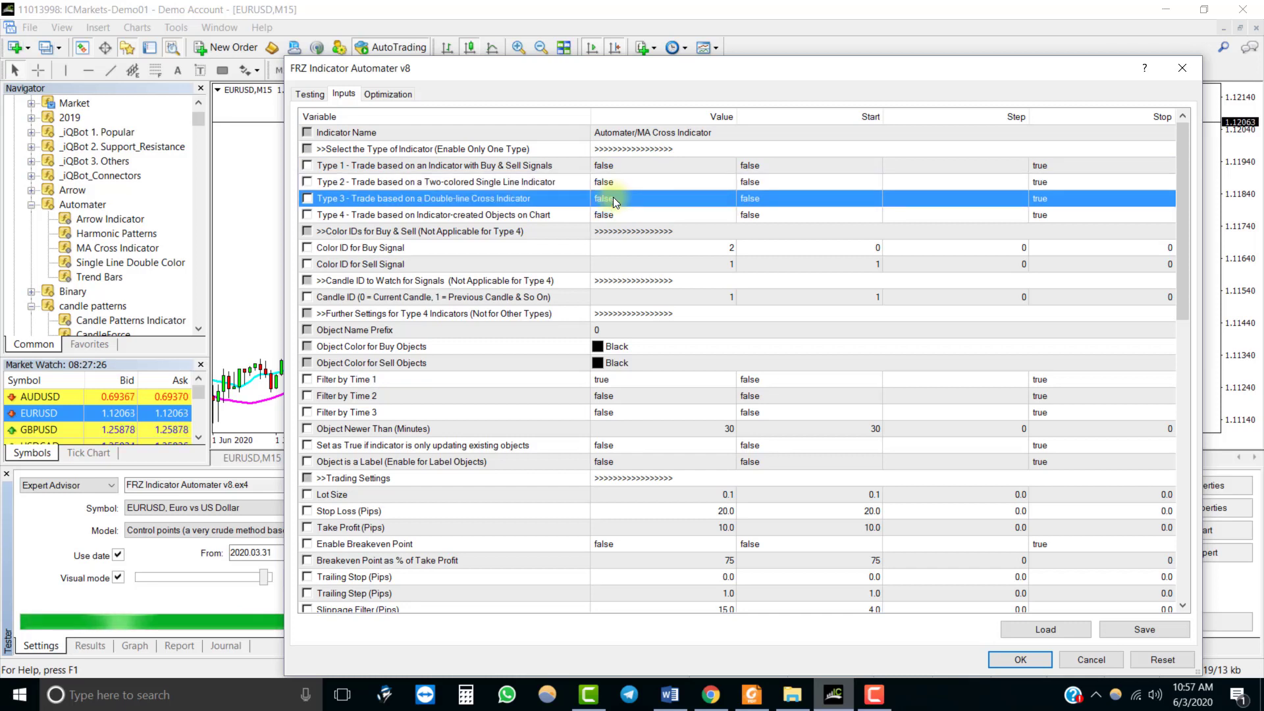
pyautogui.click(613, 196)
pyautogui.click(613, 196)
pyautogui.click(614, 222)
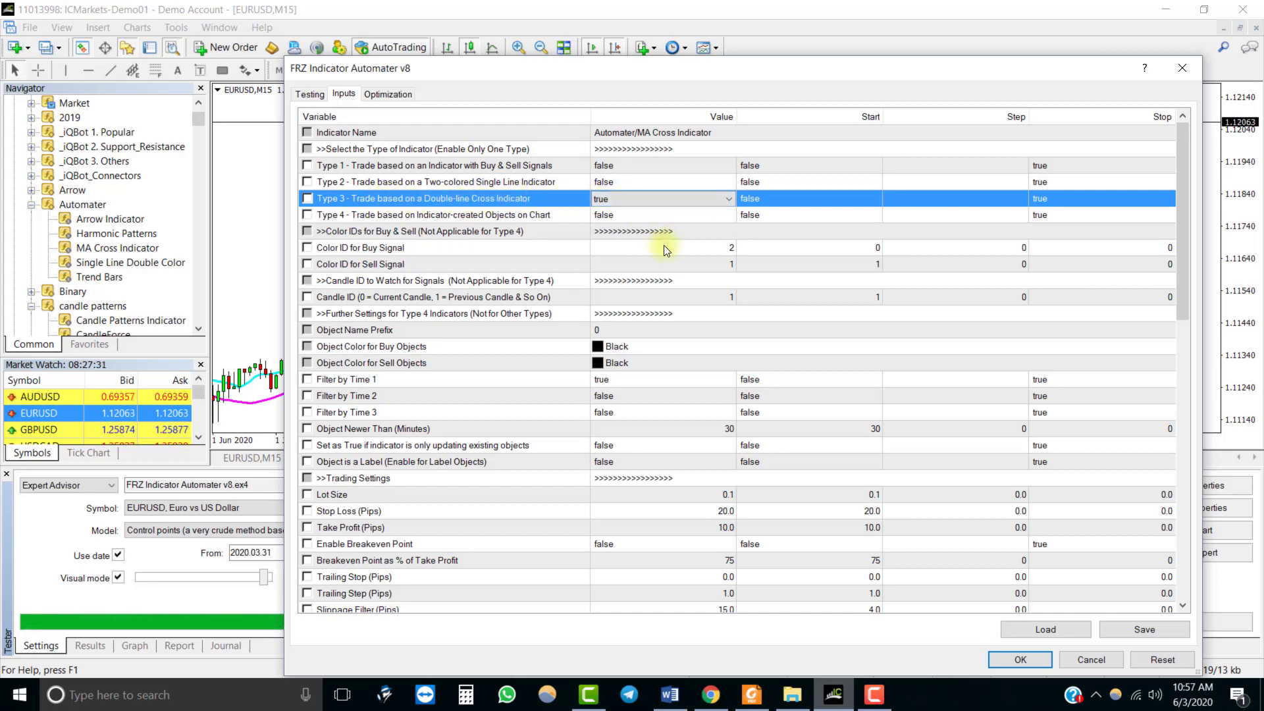
pyautogui.click(716, 248)
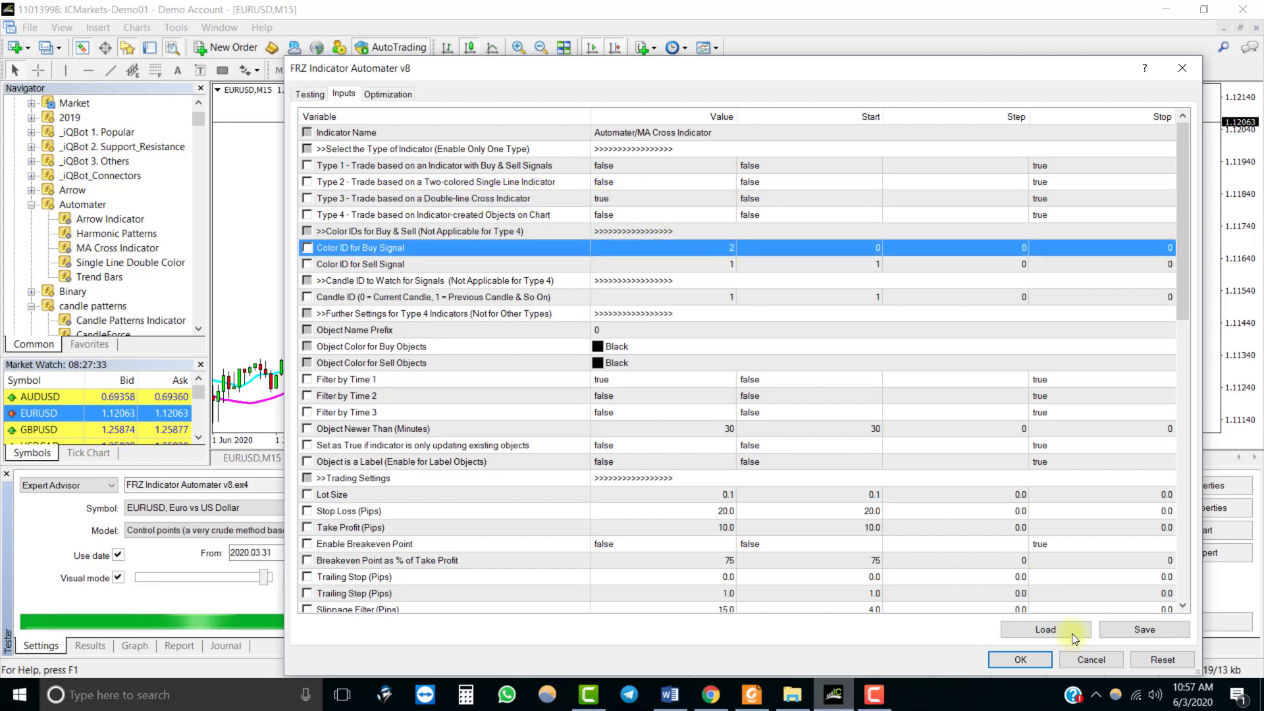
# Step: Apply the EA inputs and check the MA Cross Indicator's Aqua and Magenta line settings
pyautogui.click(999, 660)
pyautogui.rightClick(681, 283)
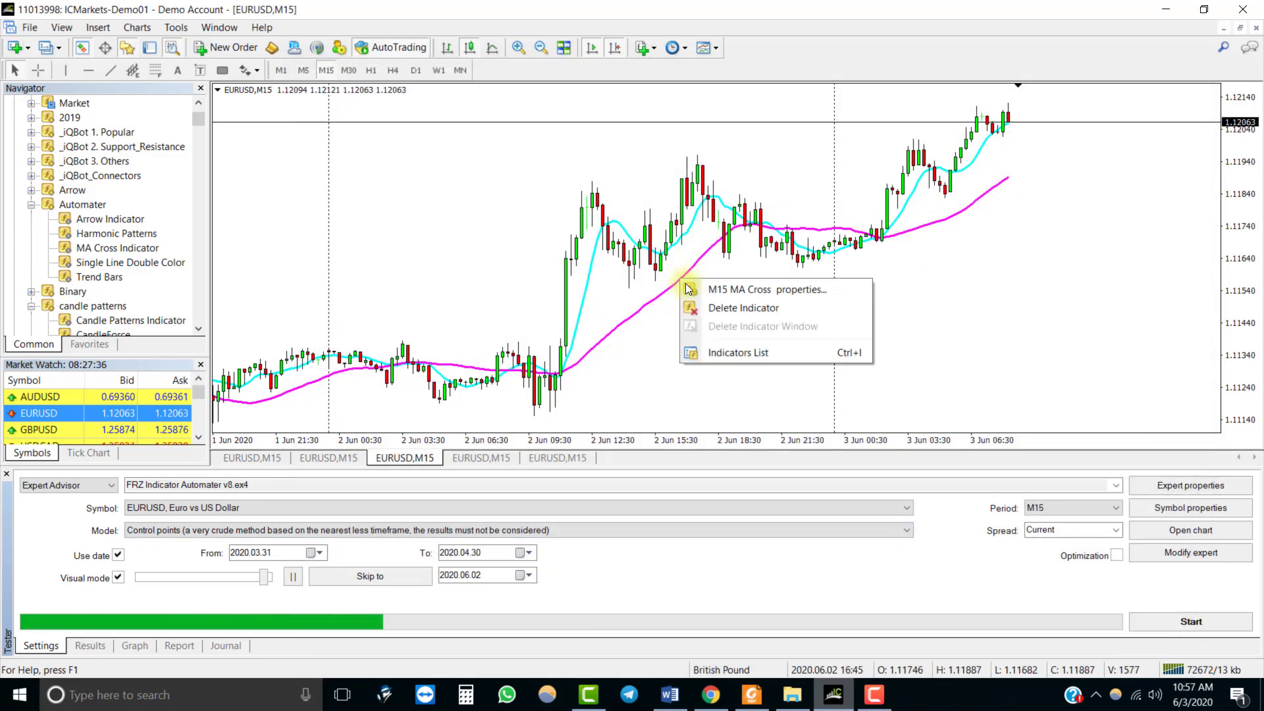
pyautogui.click(698, 285)
pyautogui.click(596, 175)
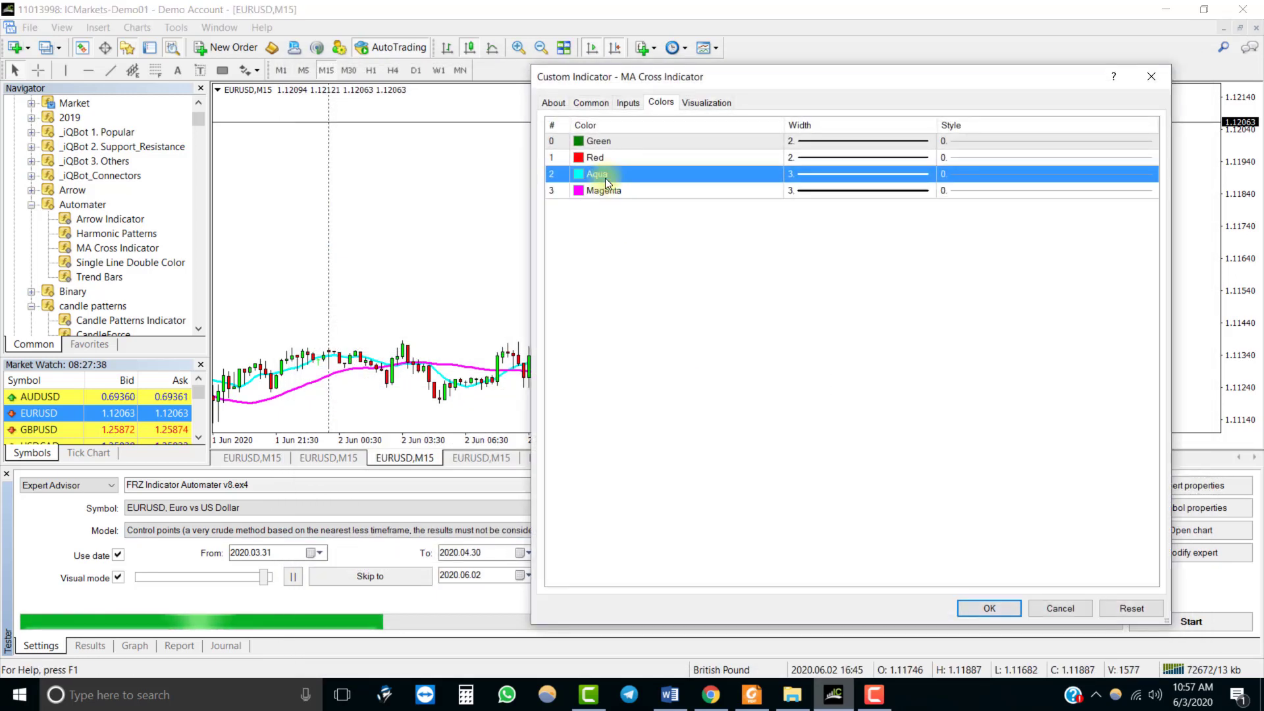
pyautogui.click(973, 608)
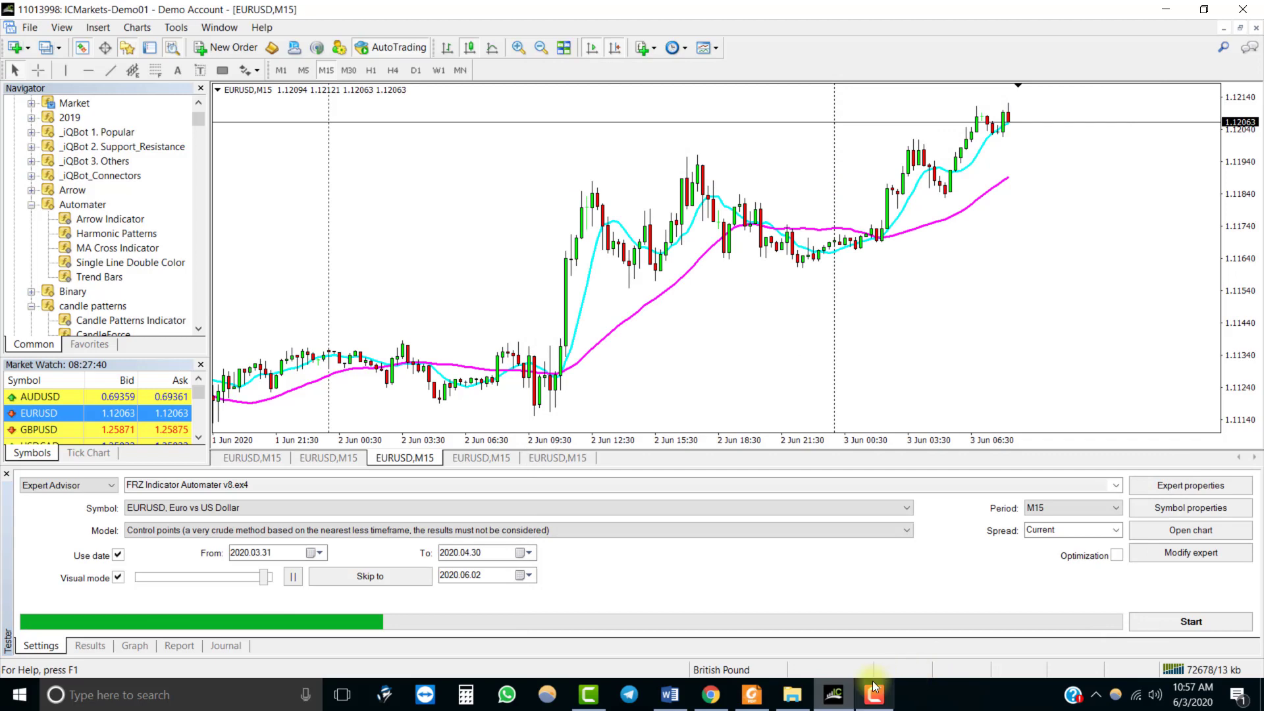
# Step: Change the sell-signal colour ID to 3, keeping buy at 2, and accept the expert settings
pyautogui.click(1172, 486)
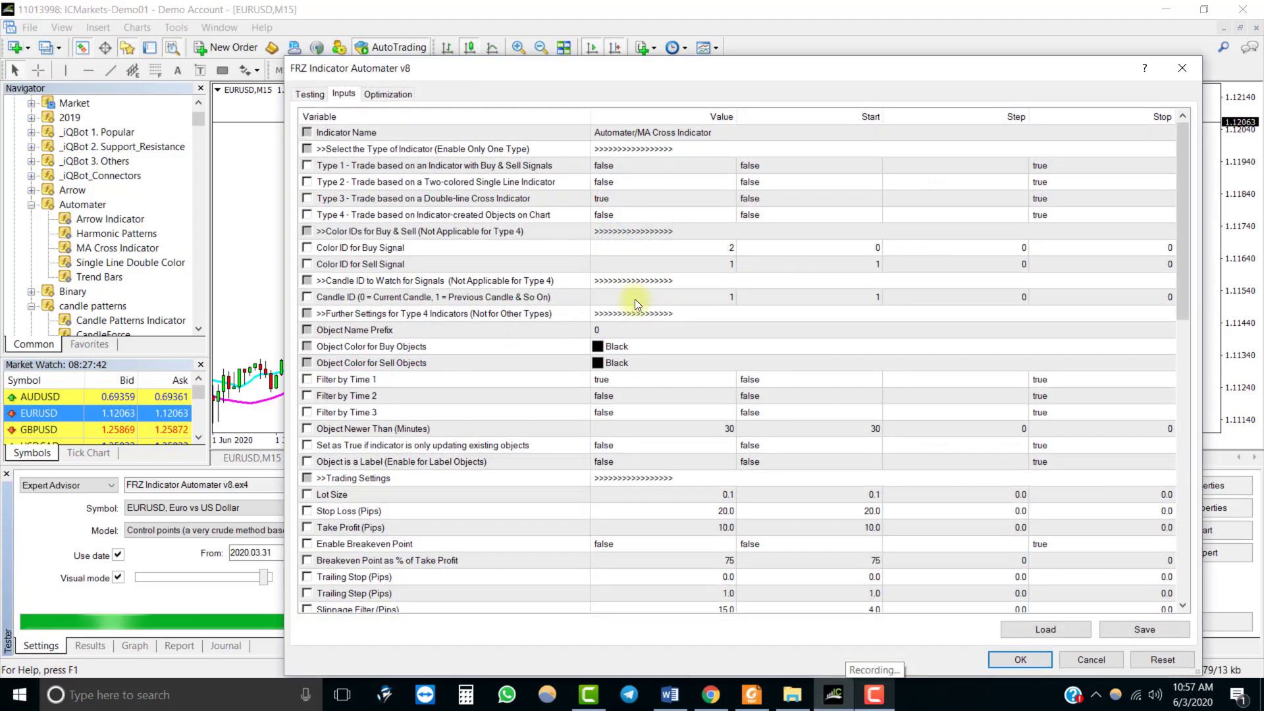
pyautogui.click(701, 251)
pyautogui.doubleClick(686, 264)
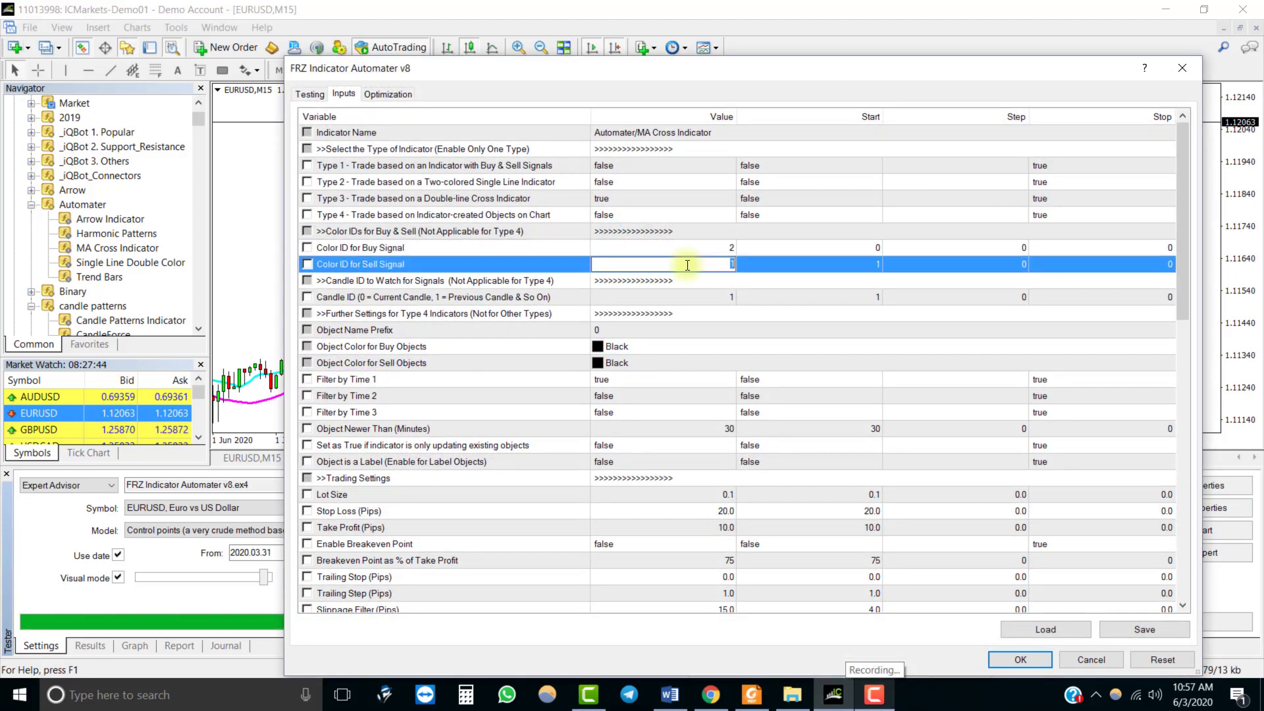
pyautogui.click(652, 254)
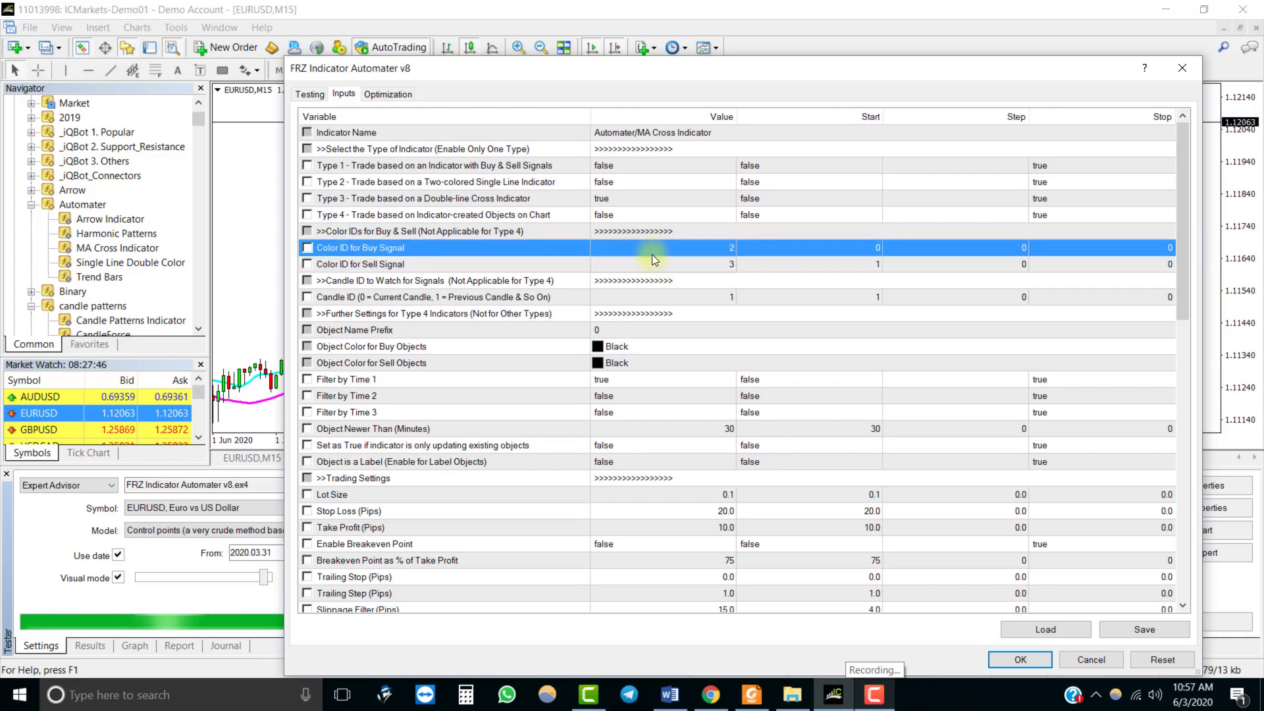
pyautogui.click(659, 267)
pyautogui.press('Return')
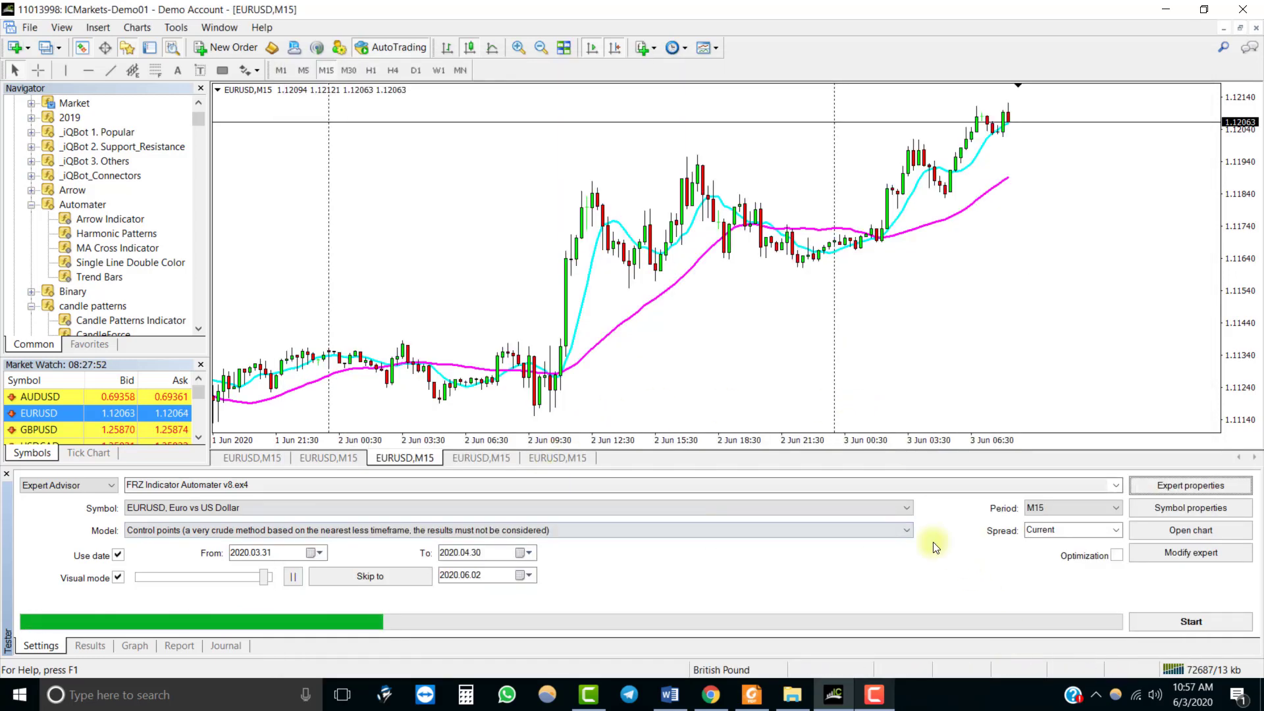
# Step: Run the visual backtest on EURUSD M15 and pause it once the harmonic pattern is drawn
pyautogui.click(1190, 621)
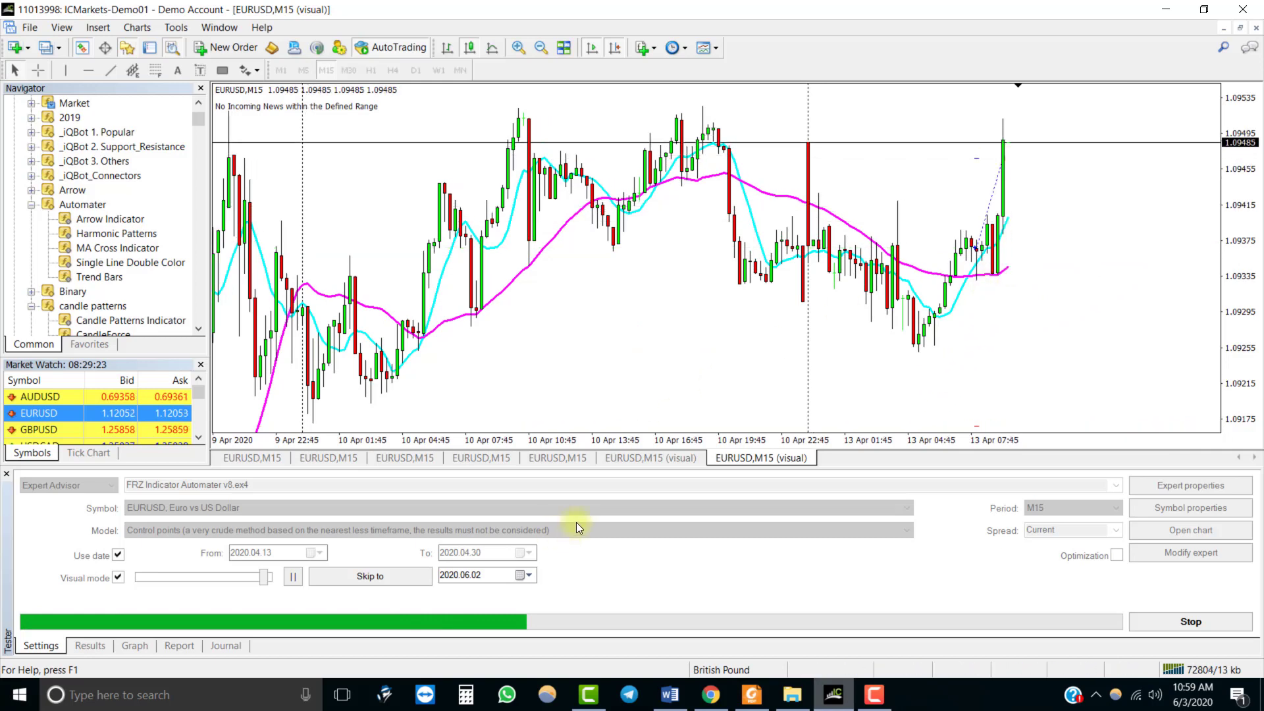
pyautogui.click(293, 577)
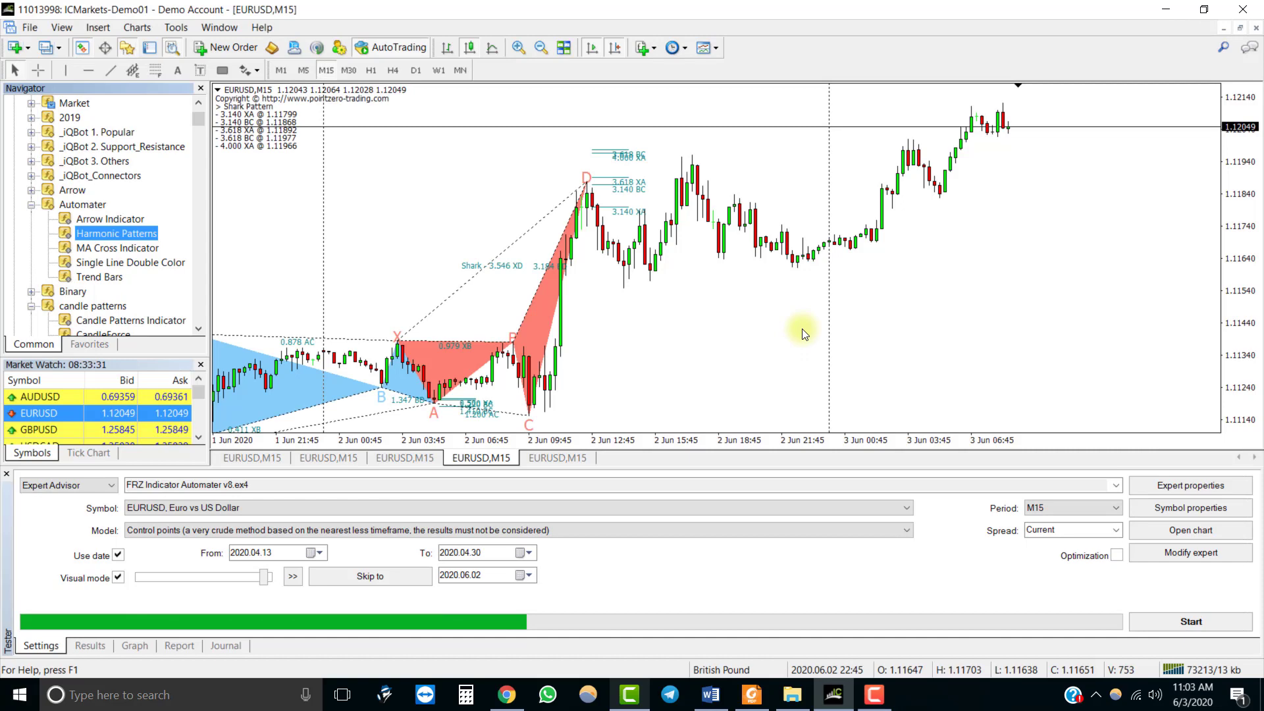
# Step: Save the chart again as the 'FRZ Indicator Automater v8' template, replacing the old one
pyautogui.scroll(10, 461, 222)
pyautogui.scroll(-10, 460, 222)
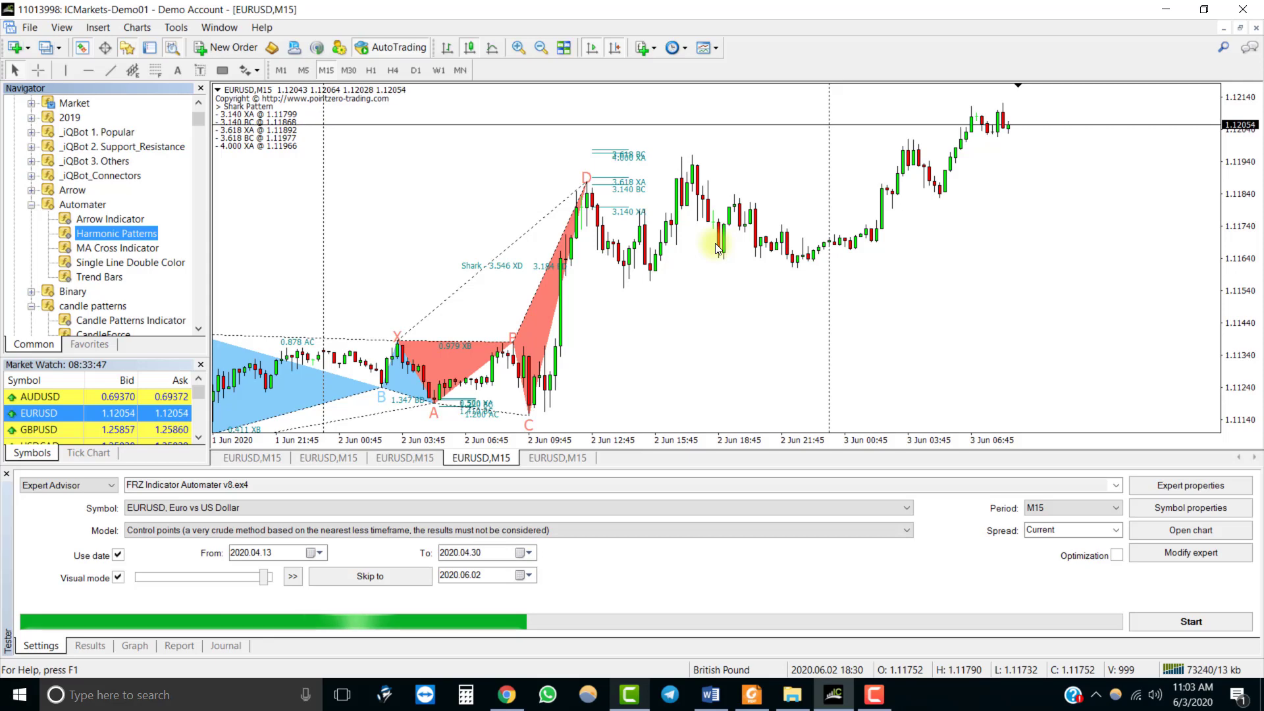
pyautogui.click(213, 486)
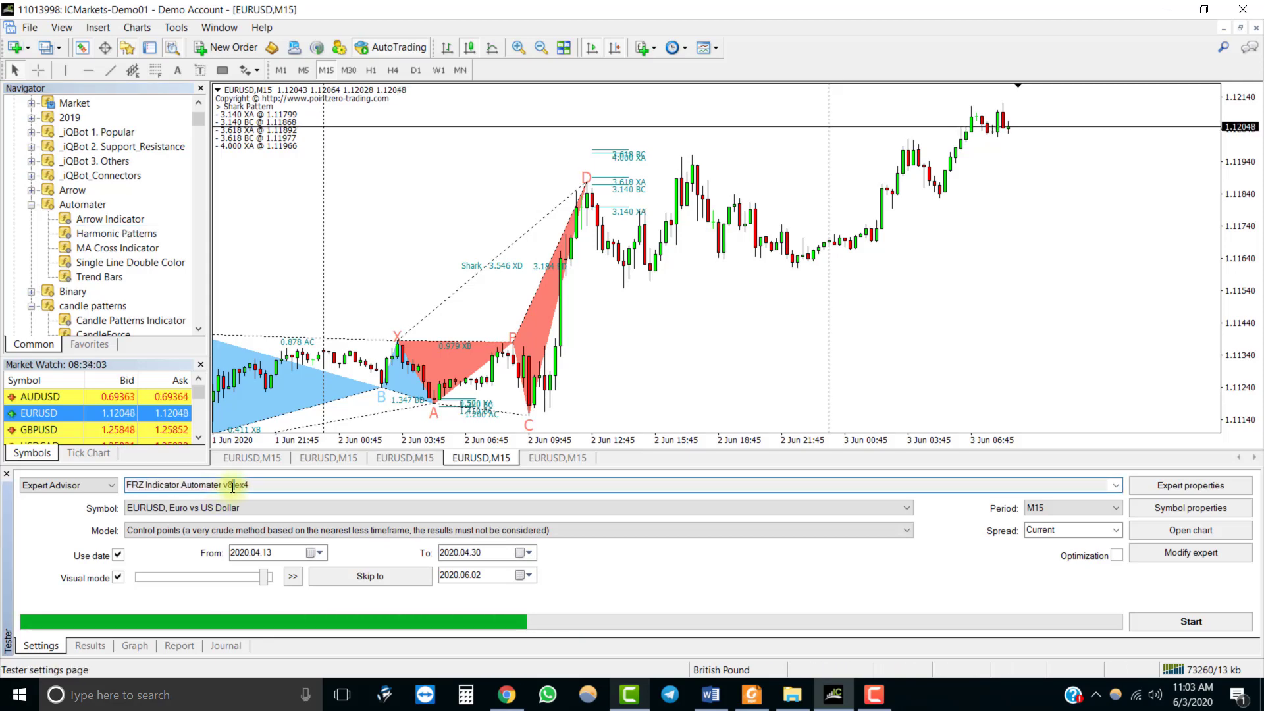
pyautogui.rightClick(311, 200)
pyautogui.moveTo(421, 362)
pyautogui.click(574, 358)
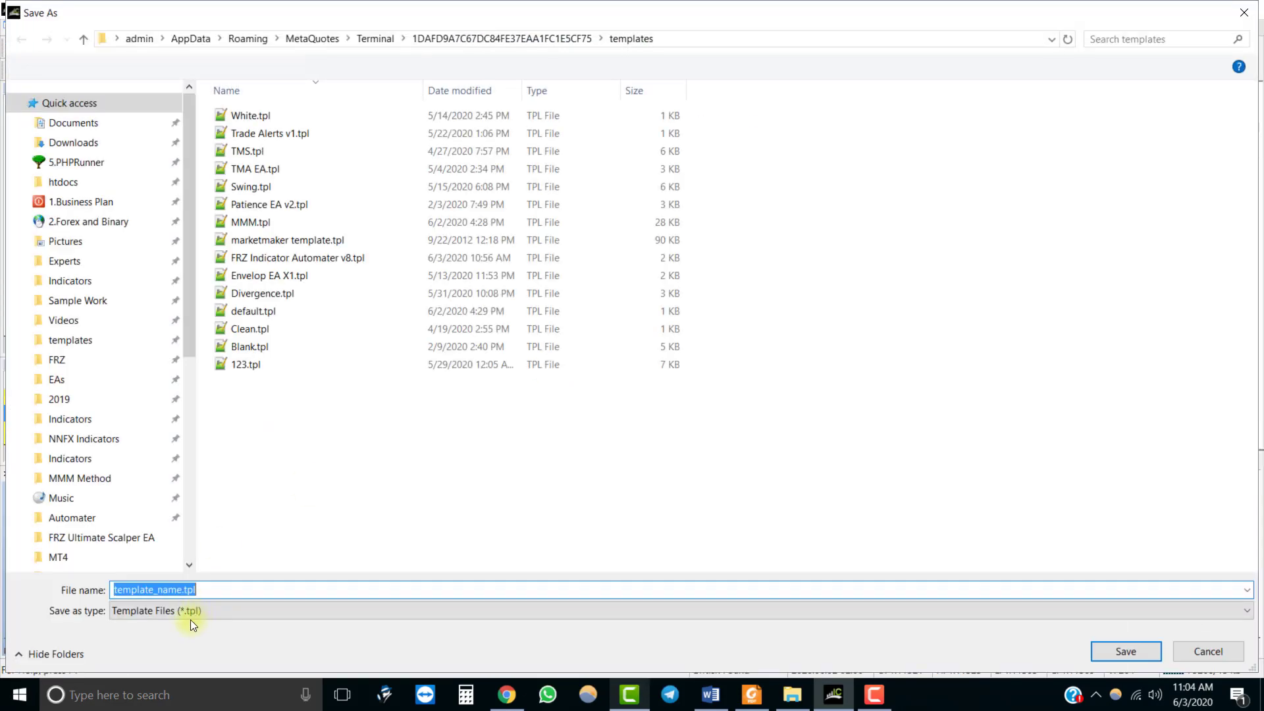
pyautogui.write('FRZ Indicator Automater v8')
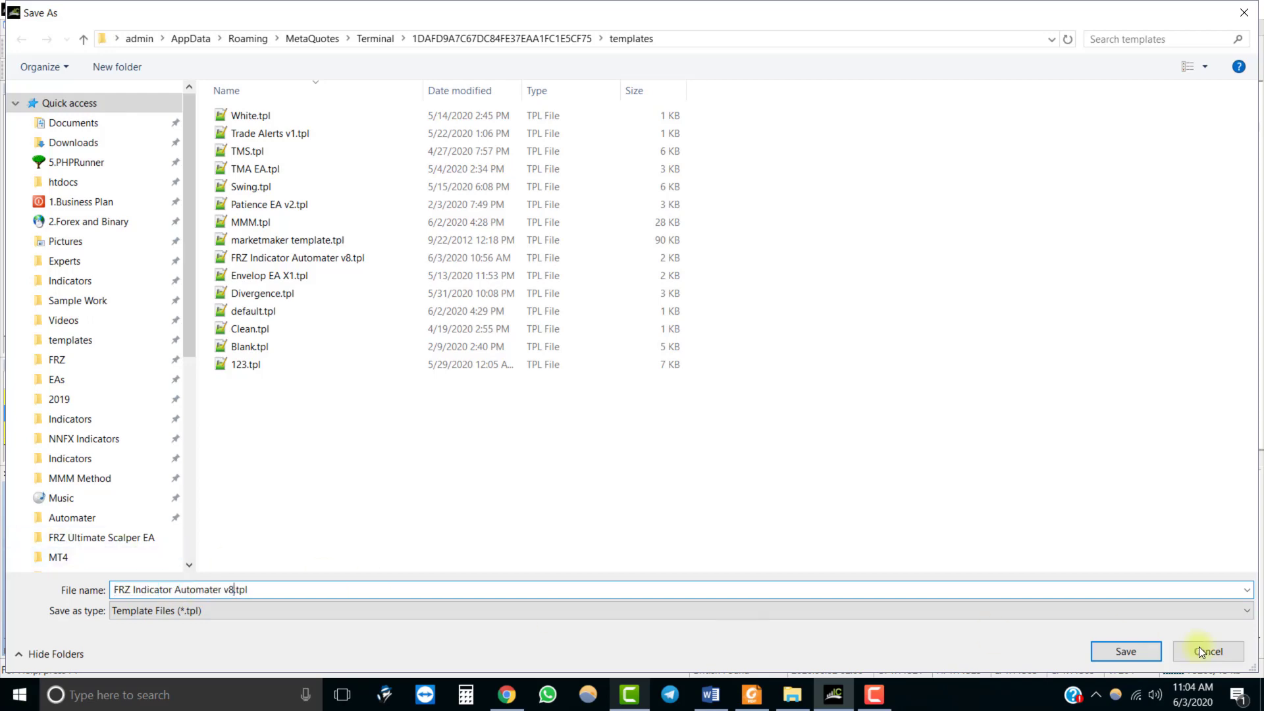
pyautogui.click(1125, 652)
pyautogui.press('y')
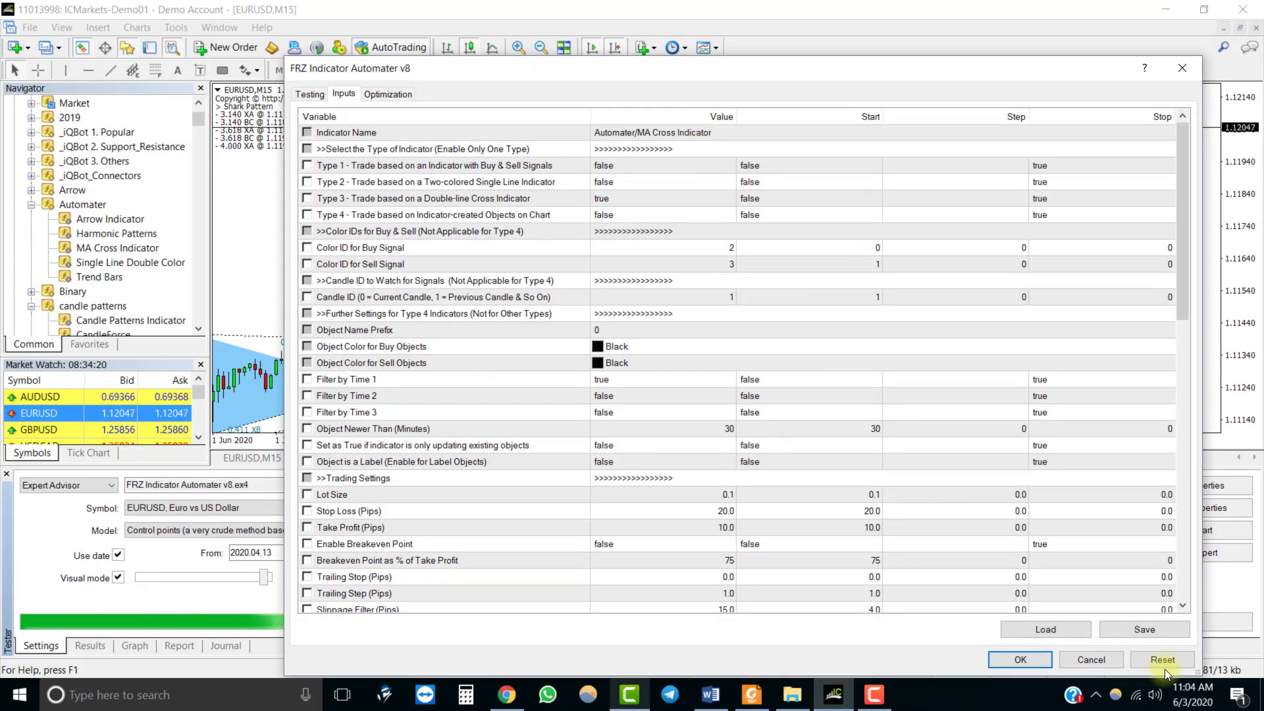
# Step: Reset the expert's inputs and set Indicator Name to Automater/Harmonic Patterns
pyautogui.click(1169, 659)
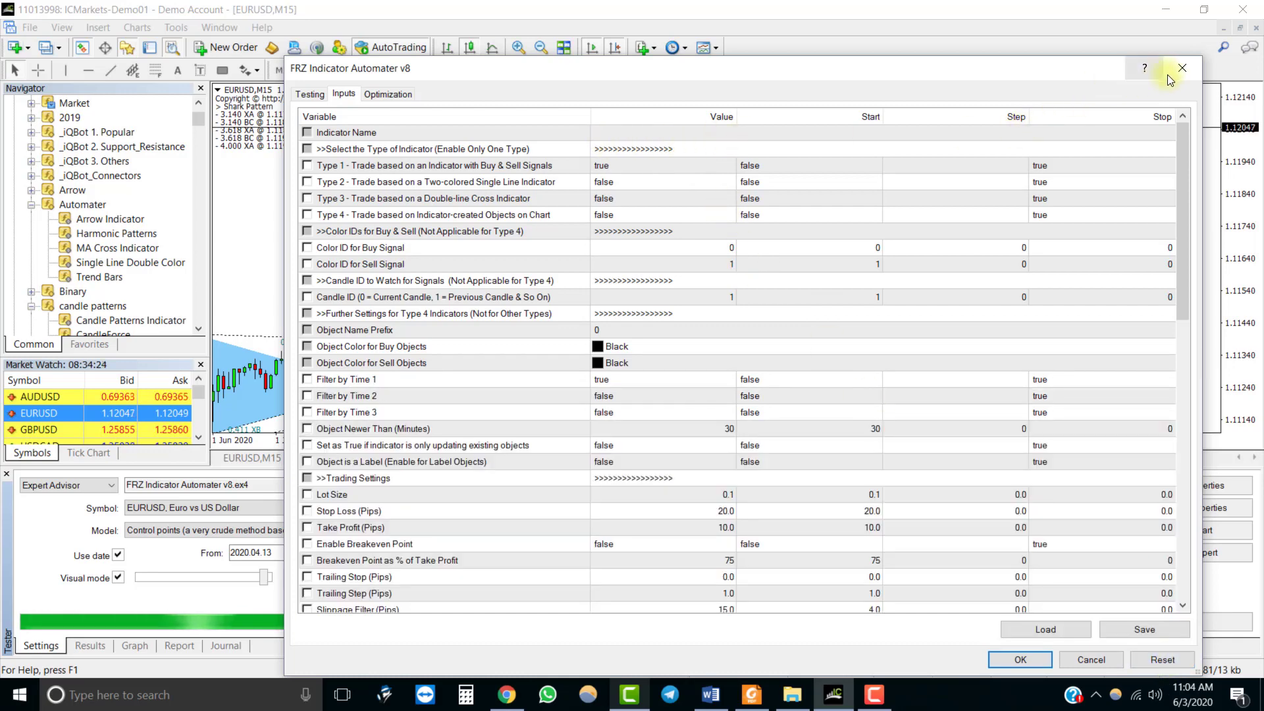
pyautogui.click(646, 134)
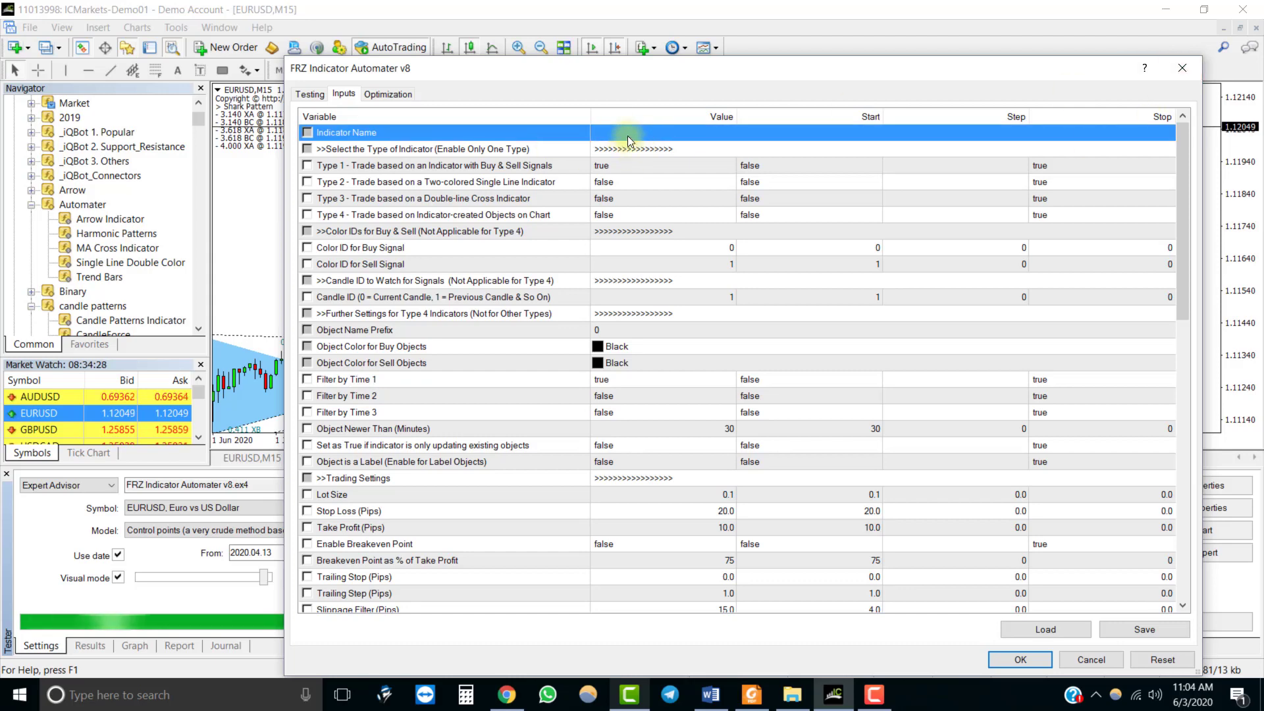
pyautogui.click(792, 694)
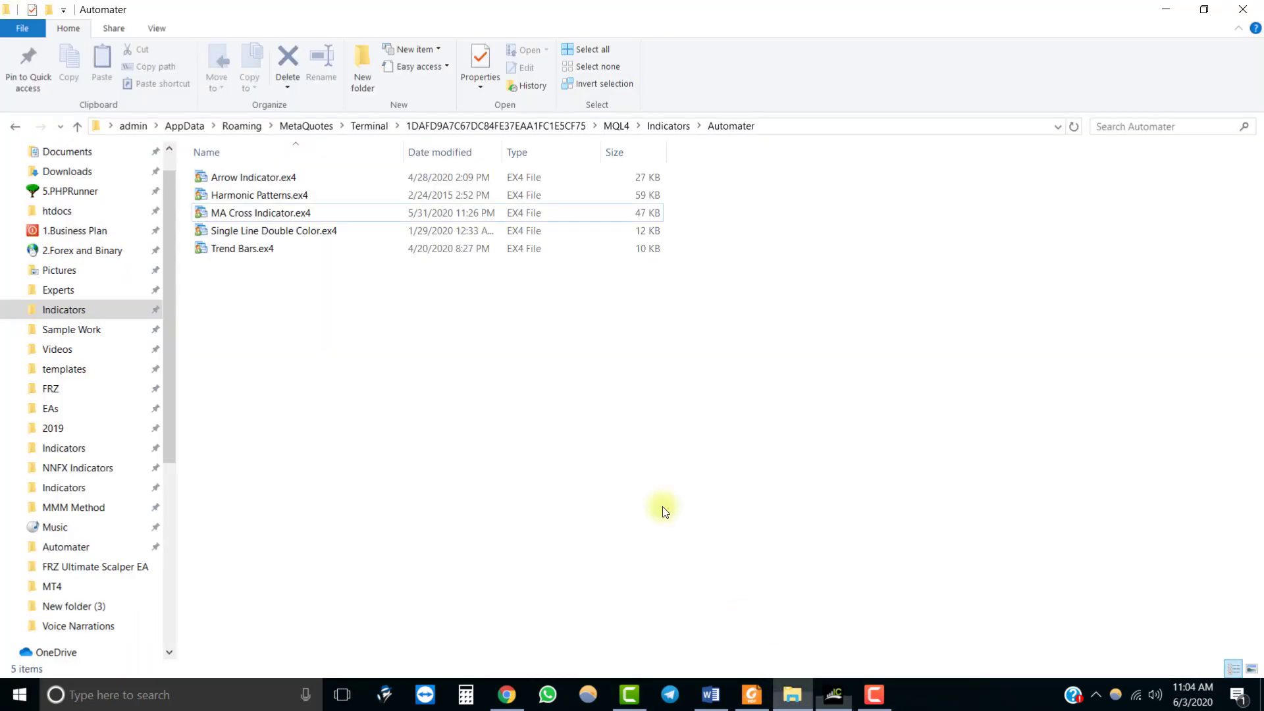
pyautogui.click(250, 198)
pyautogui.press('F2')
pyautogui.hotkey('ctrl', 'c')
pyautogui.hotkey('alt', 'Tab')
pyautogui.hotkey('ctrl', 'v')
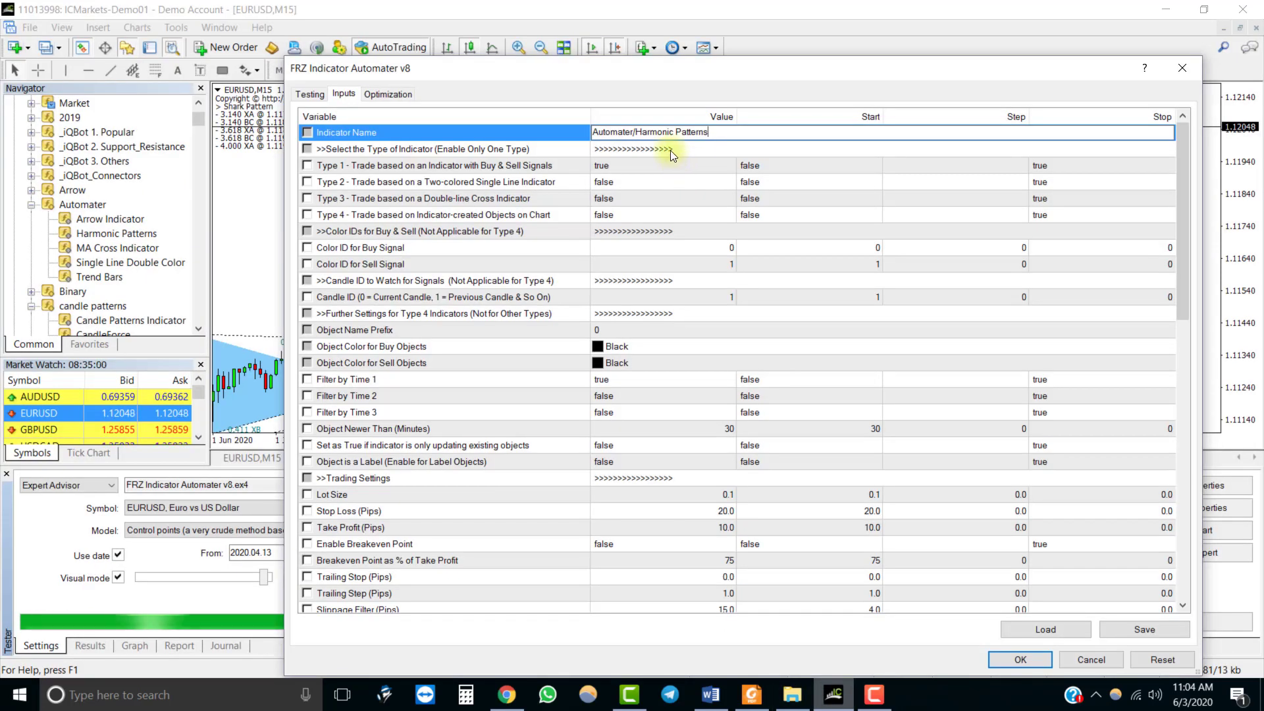
pyautogui.click(670, 150)
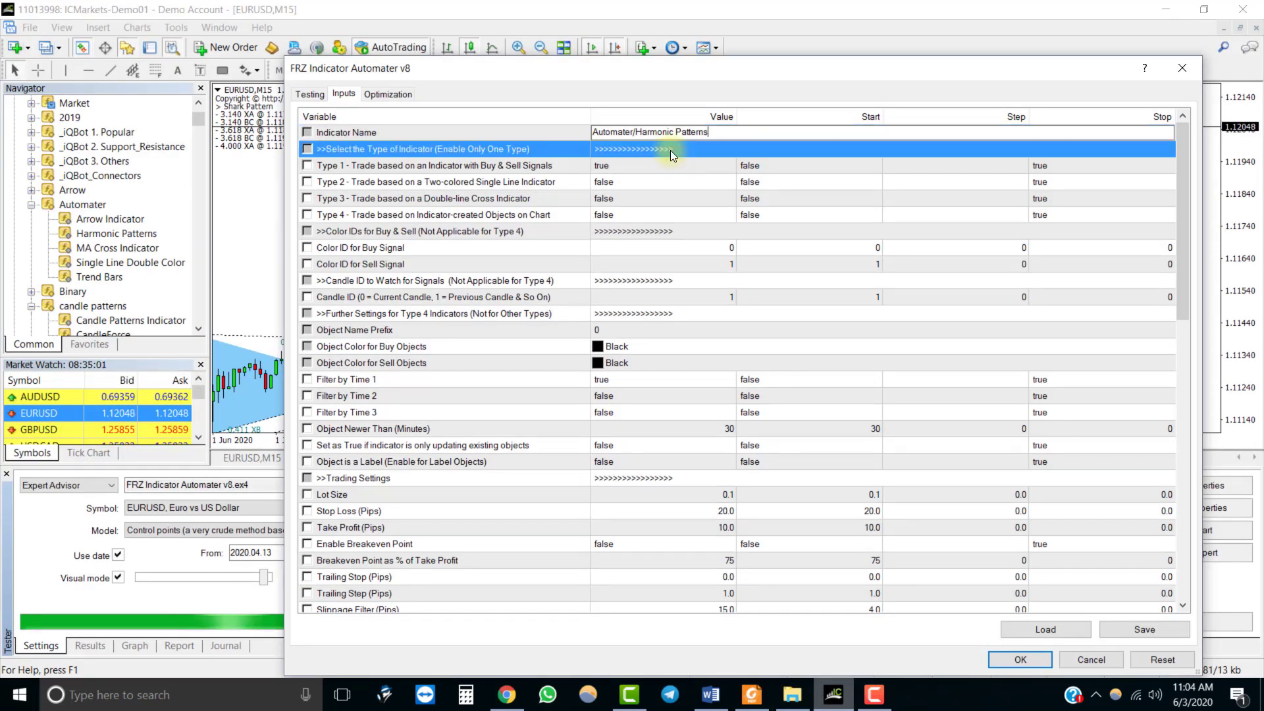
pyautogui.click(625, 134)
# Step: Set Type 1 to false and Type 4 to true
pyautogui.click(622, 166)
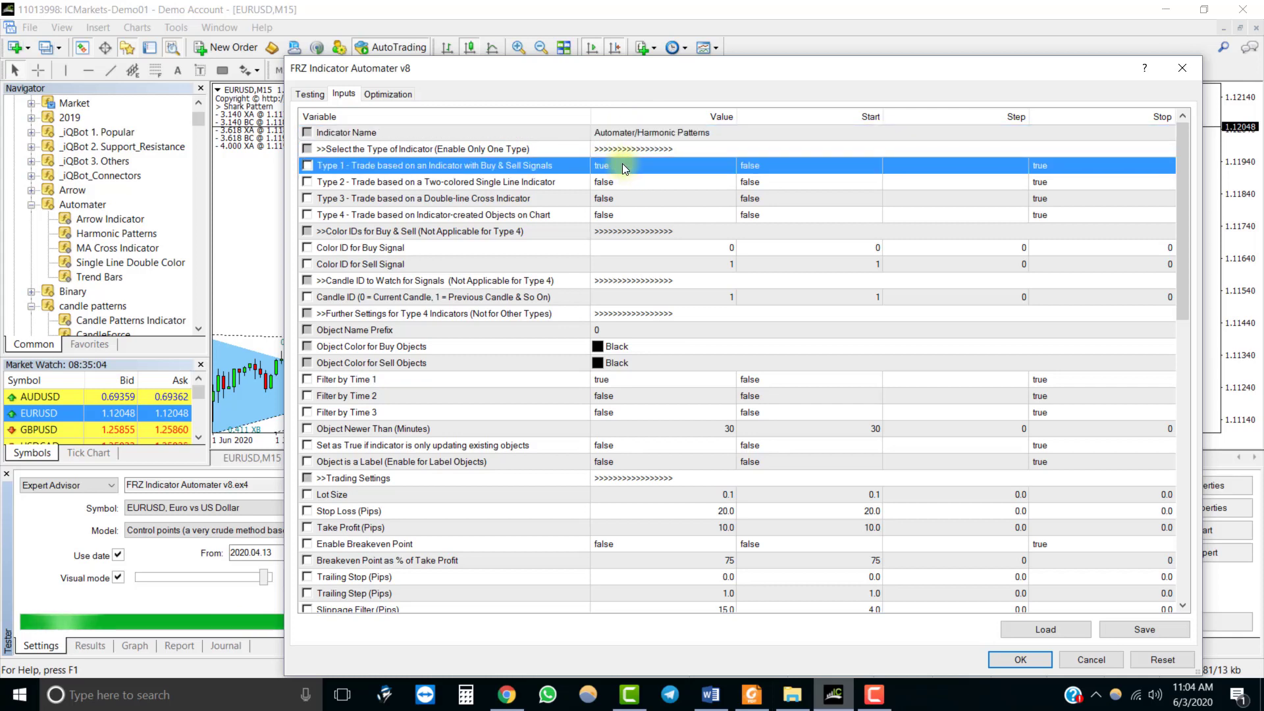
pyautogui.click(623, 163)
pyautogui.click(623, 178)
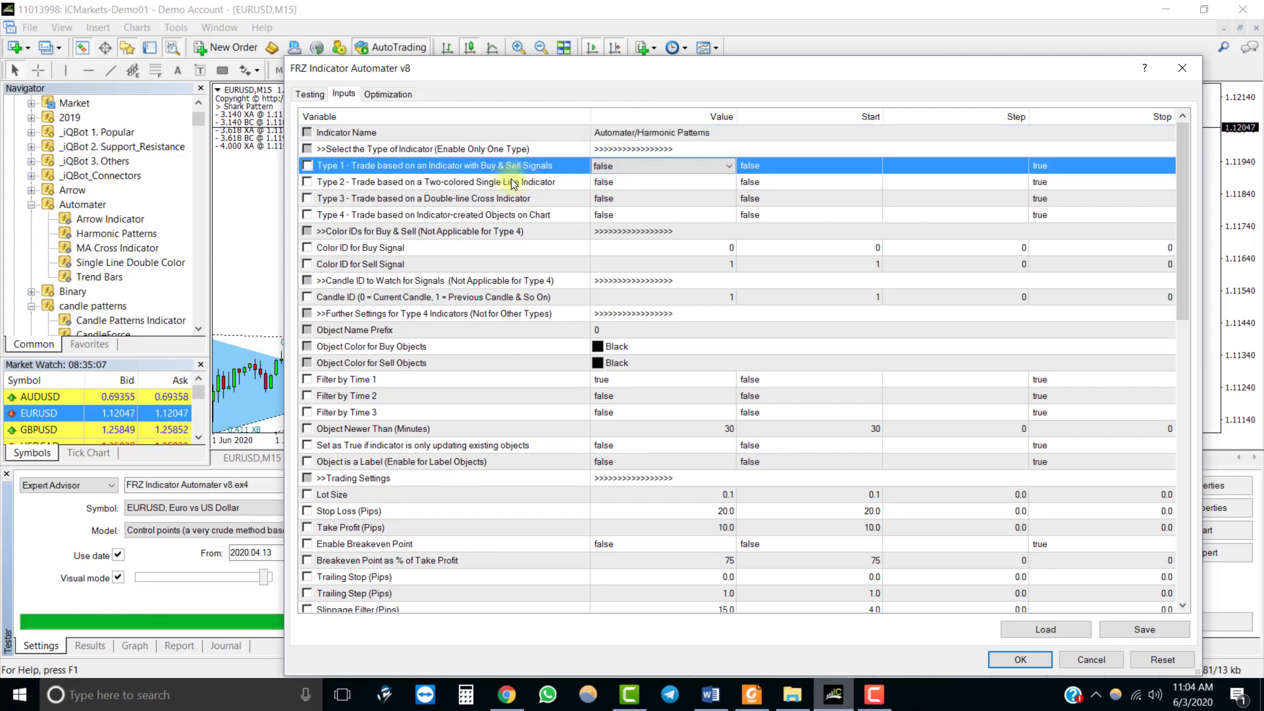
pyautogui.click(517, 183)
pyautogui.click(514, 199)
pyautogui.click(458, 215)
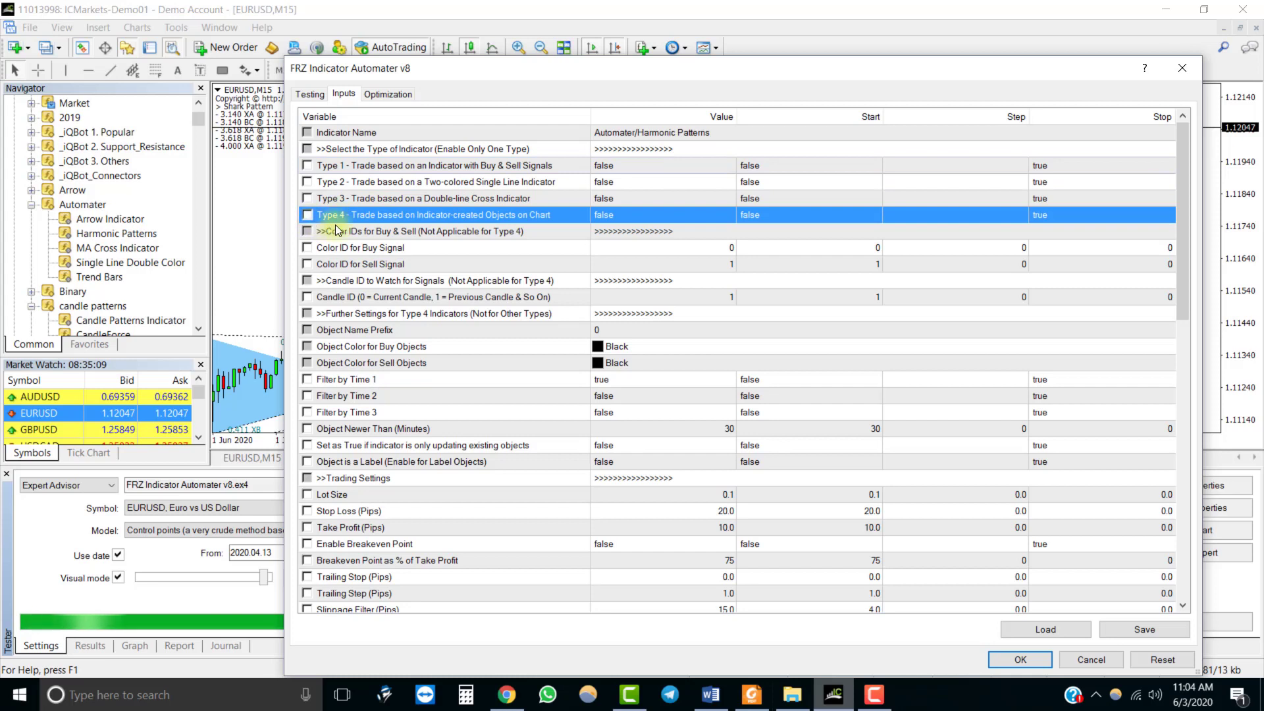
pyautogui.click(609, 215)
# Step: Review the colour and candle IDs and select Object Name Prefix under Type 4 further settings
pyautogui.click(354, 233)
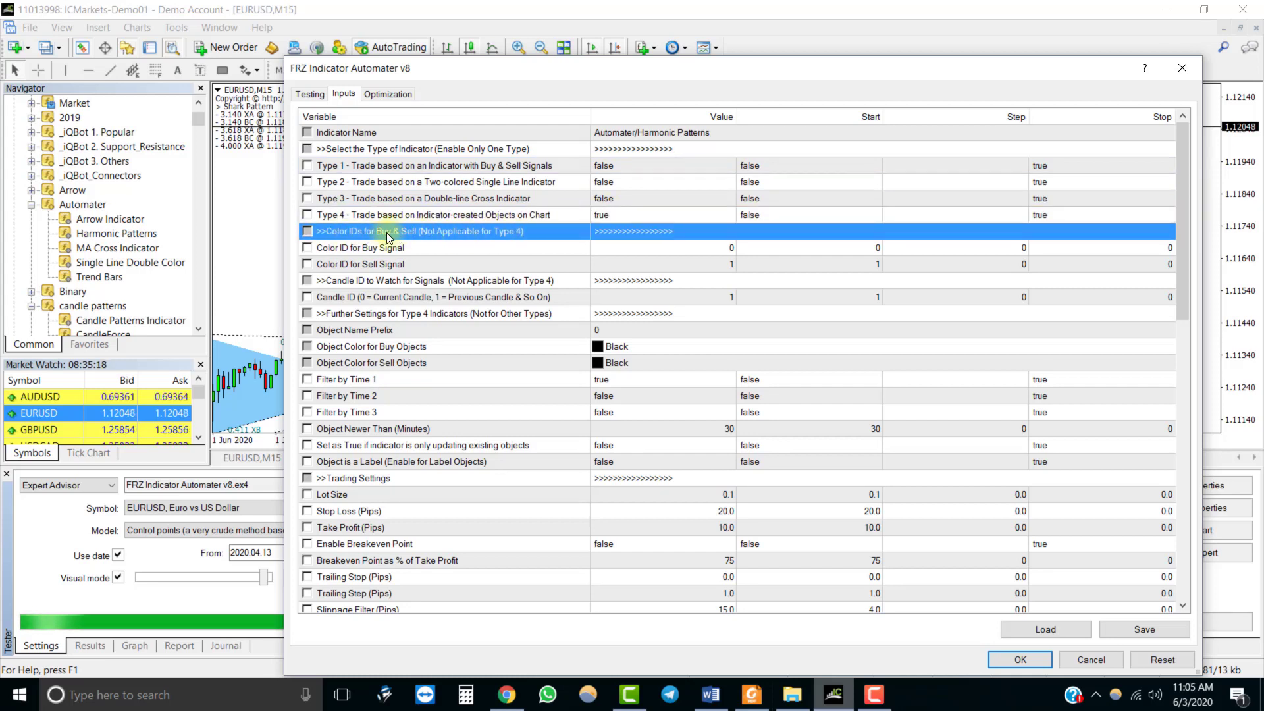
pyautogui.click(373, 283)
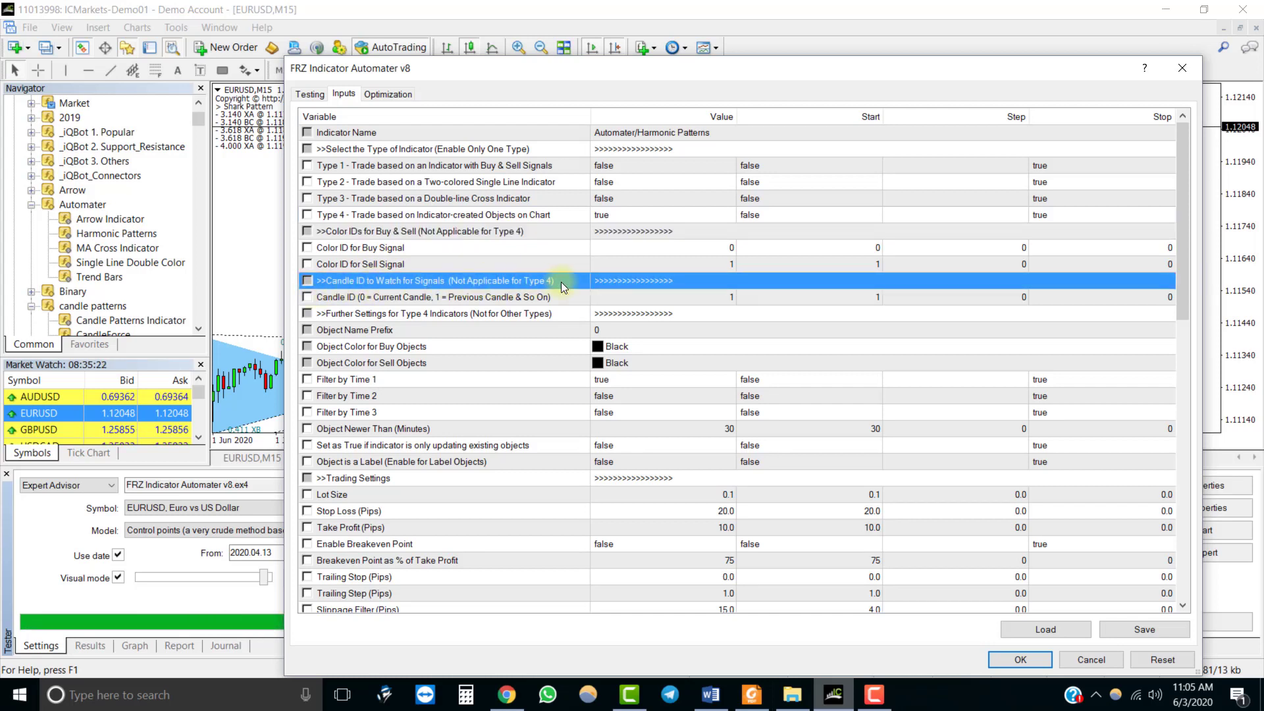
pyautogui.click(470, 313)
pyautogui.scroll(-2, 470, 313)
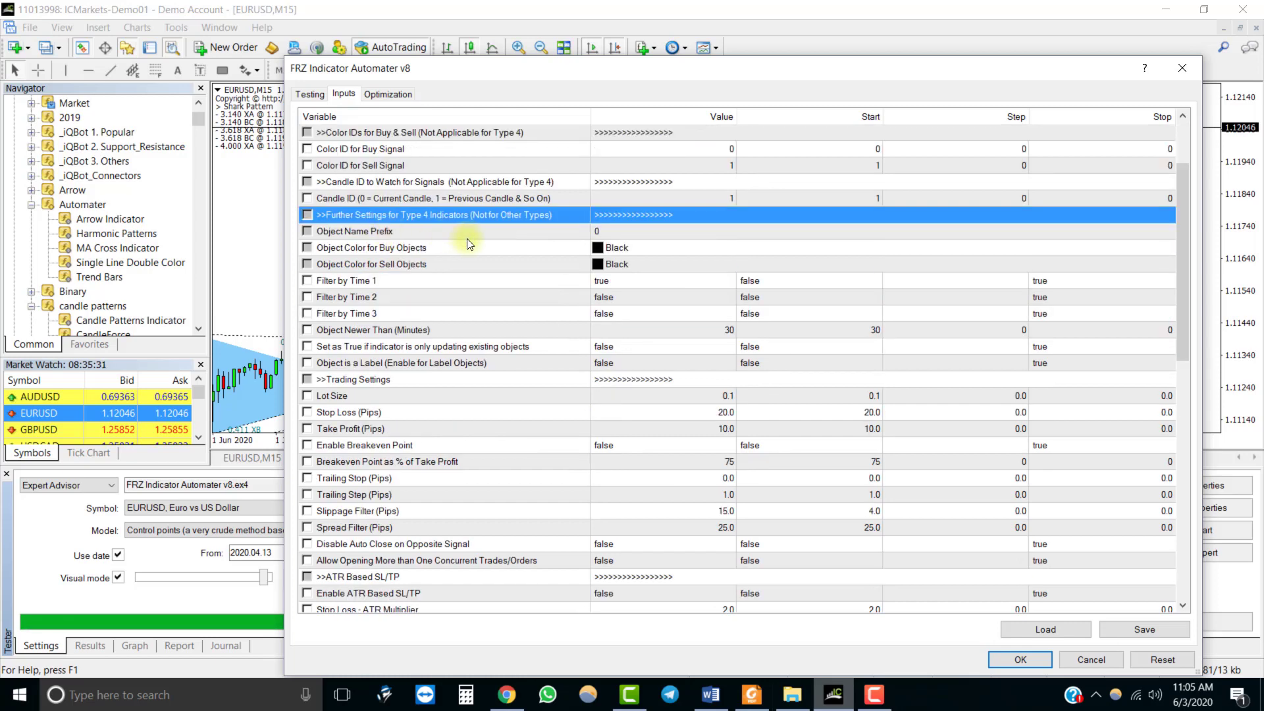
pyautogui.click(421, 232)
# Step: Accept the expert settings and list the chart's objects sorted by type
pyautogui.click(1020, 659)
pyautogui.rightClick(493, 184)
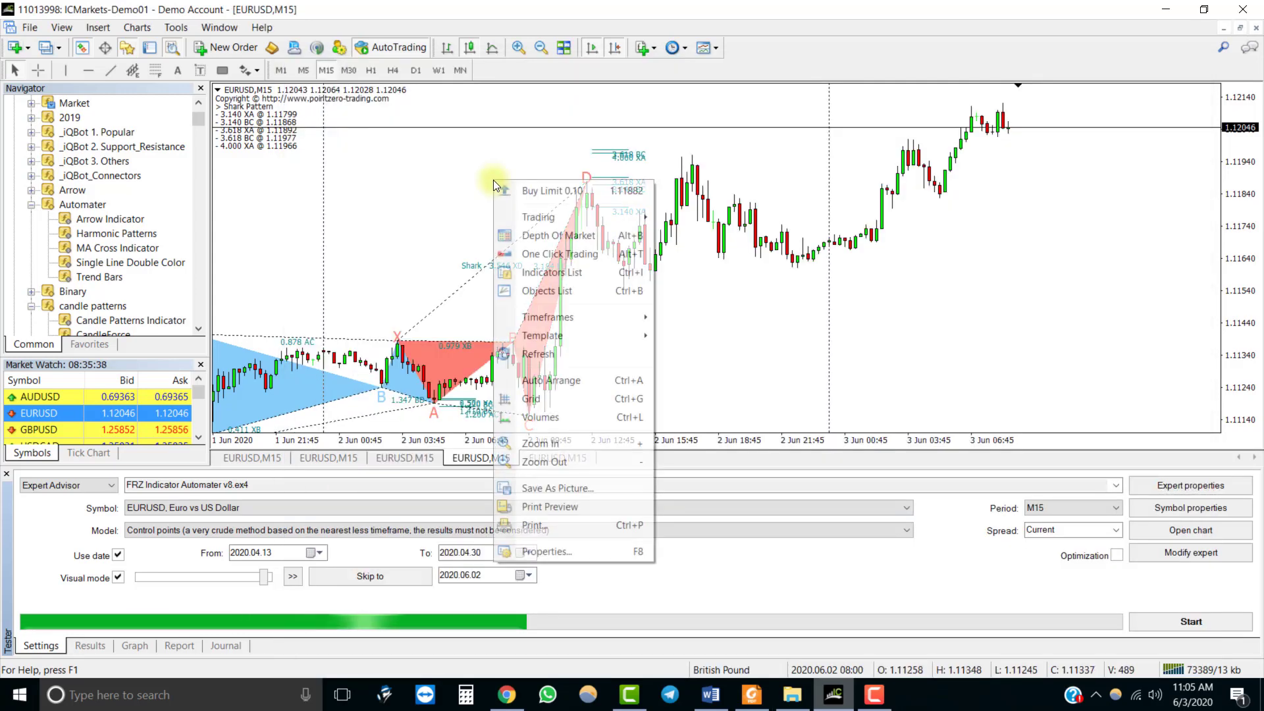
pyautogui.click(550, 290)
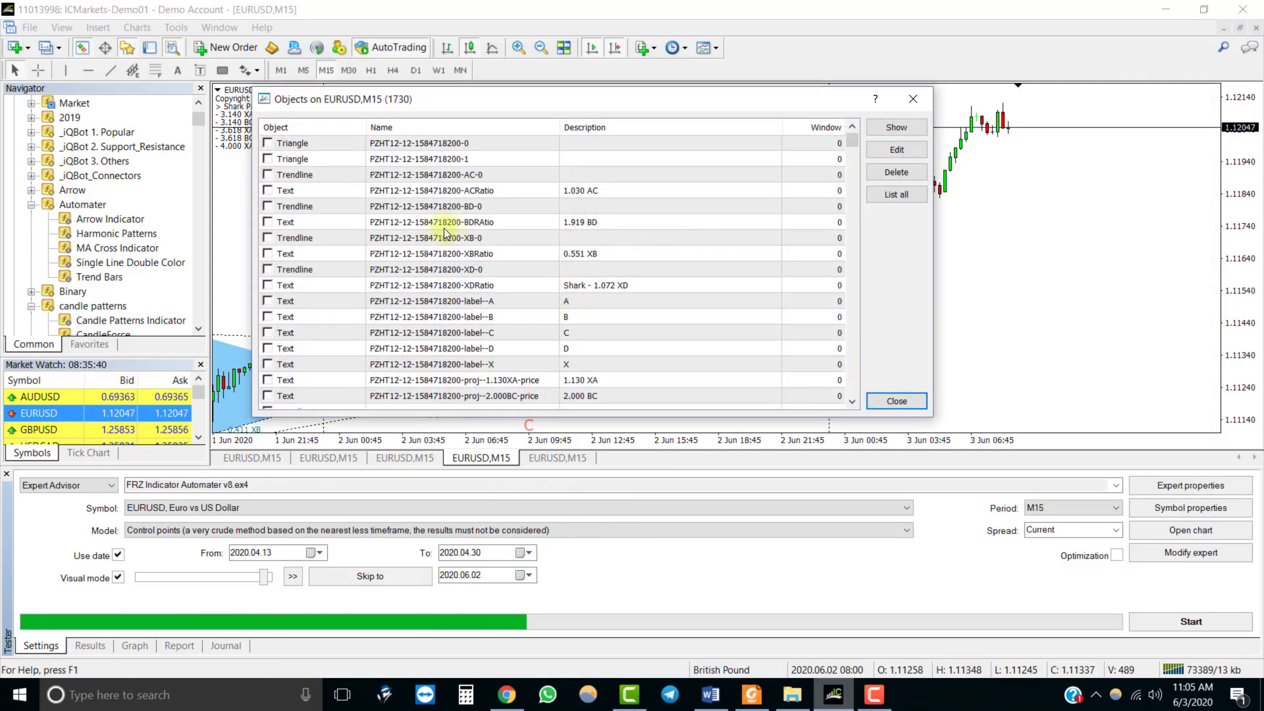
pyautogui.click(318, 127)
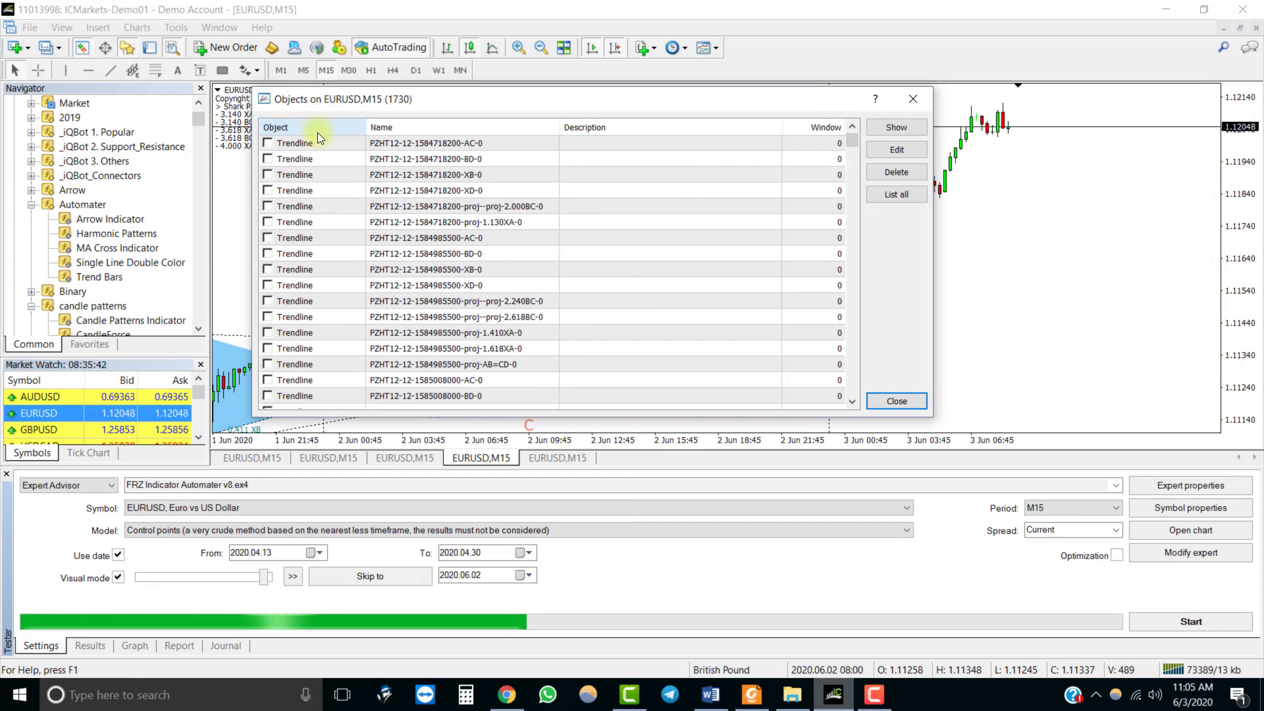
pyautogui.scroll(-20, 310, 207)
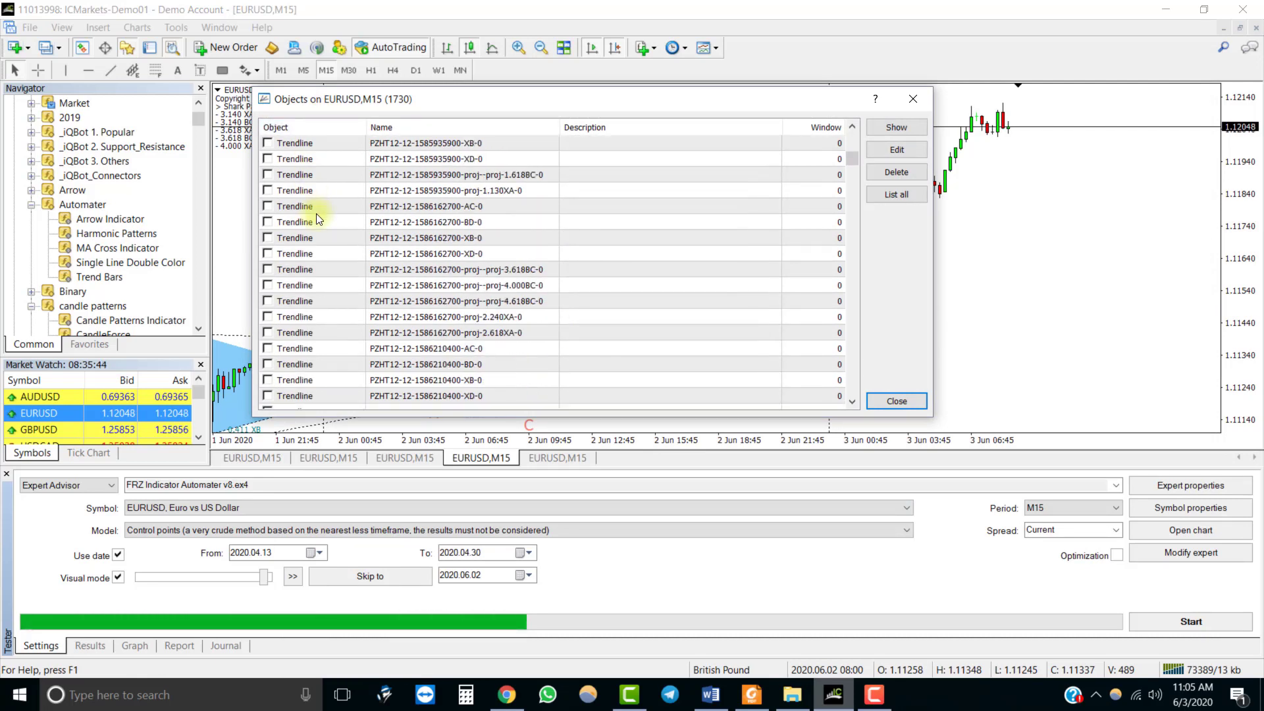
pyautogui.scroll(-7, 834, 194)
pyautogui.moveTo(848, 166); pyautogui.dragTo(848, 254)
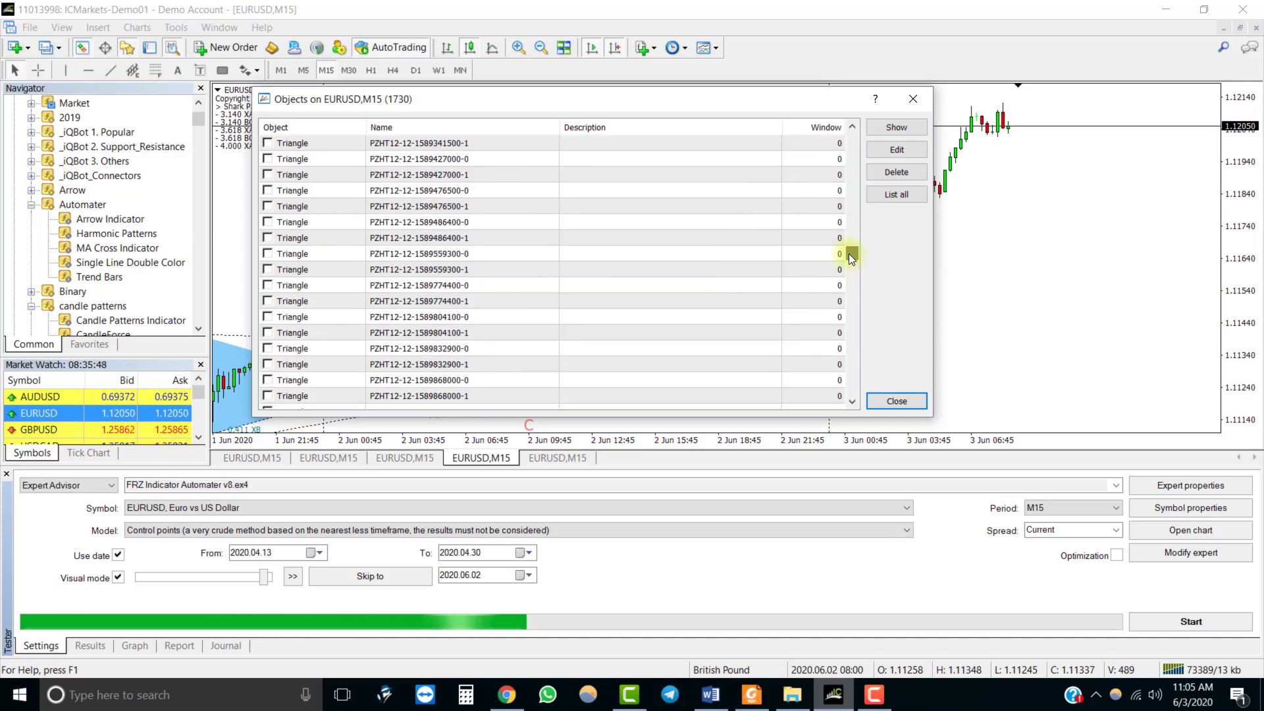
# Step: Inspect the Harmonic Patterns triangle objects in the objects list
pyautogui.doubleClick(304, 238)
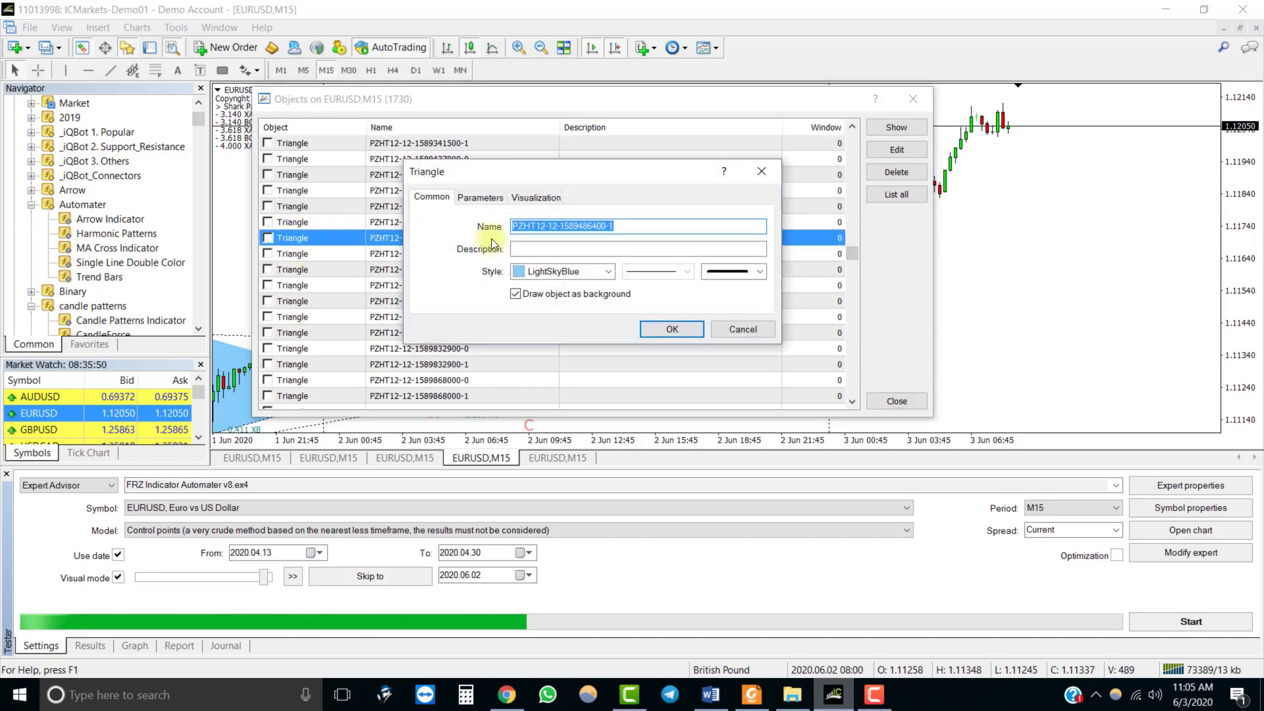
pyautogui.click(742, 329)
pyautogui.click(387, 257)
pyautogui.click(388, 271)
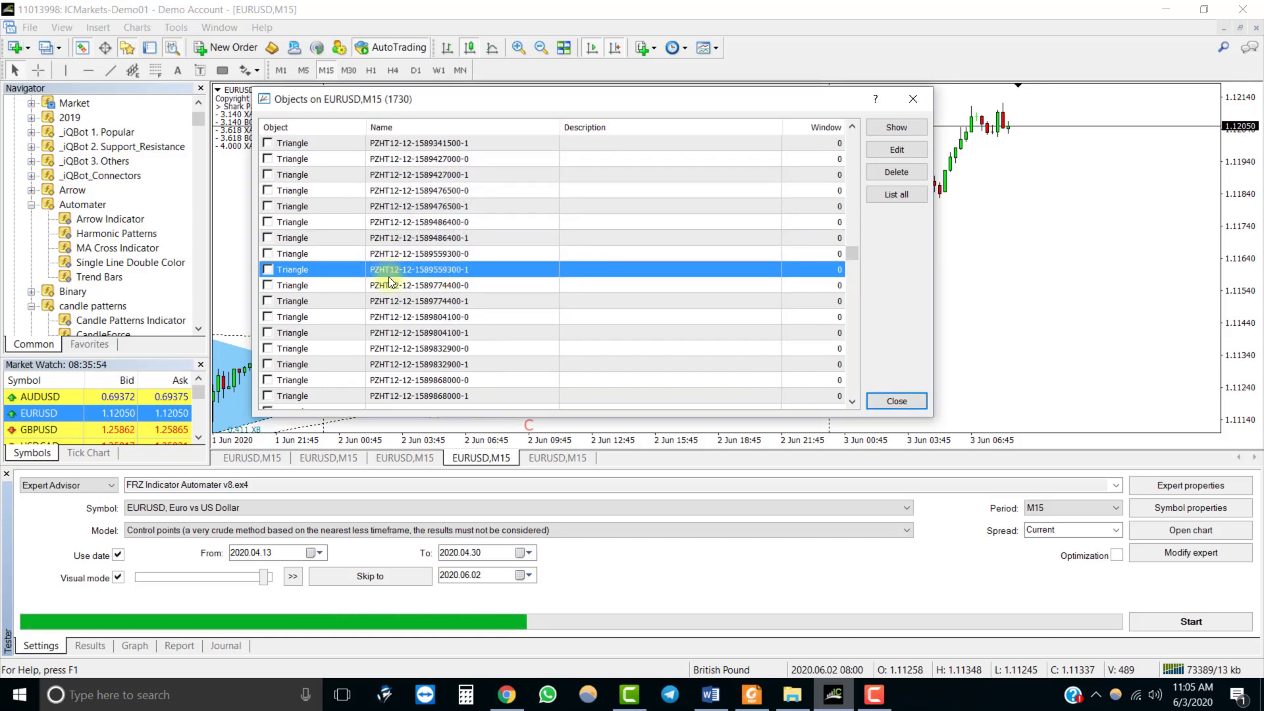
pyautogui.click(390, 286)
pyautogui.click(392, 305)
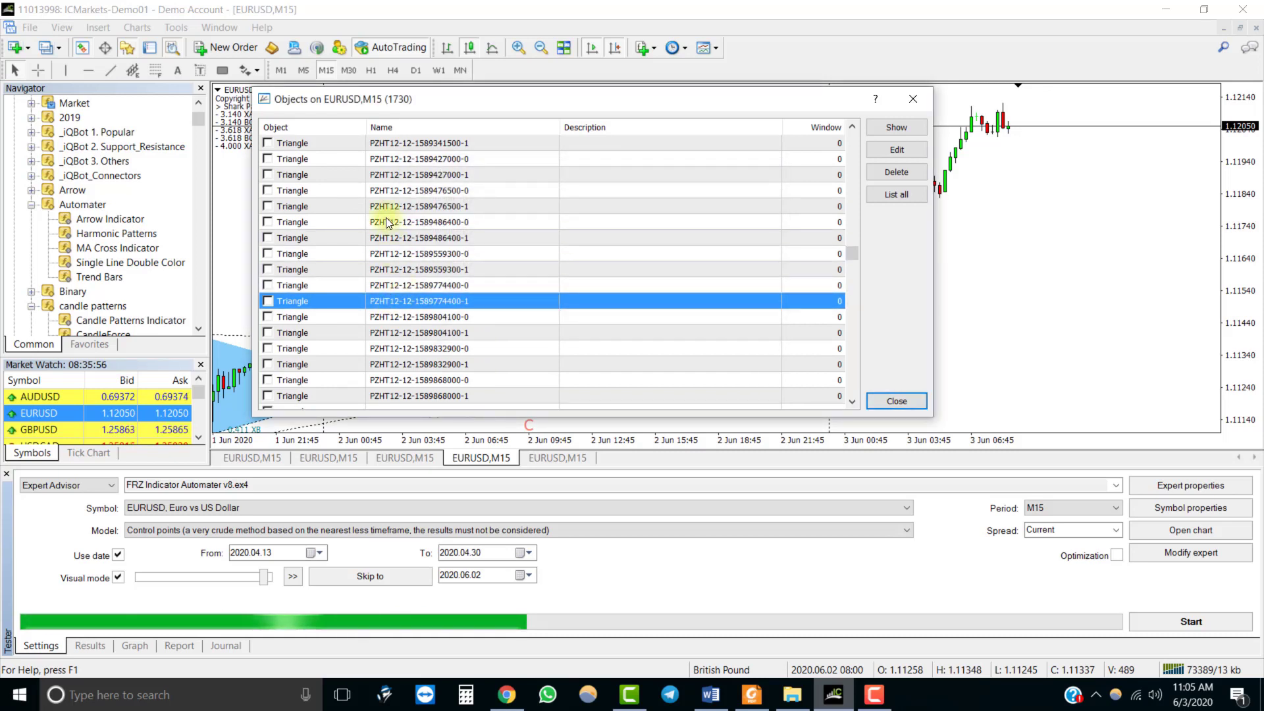
# Step: Copy the PZHT12 name prefix from a triangle's properties and close the objects list
pyautogui.doubleClick(386, 220)
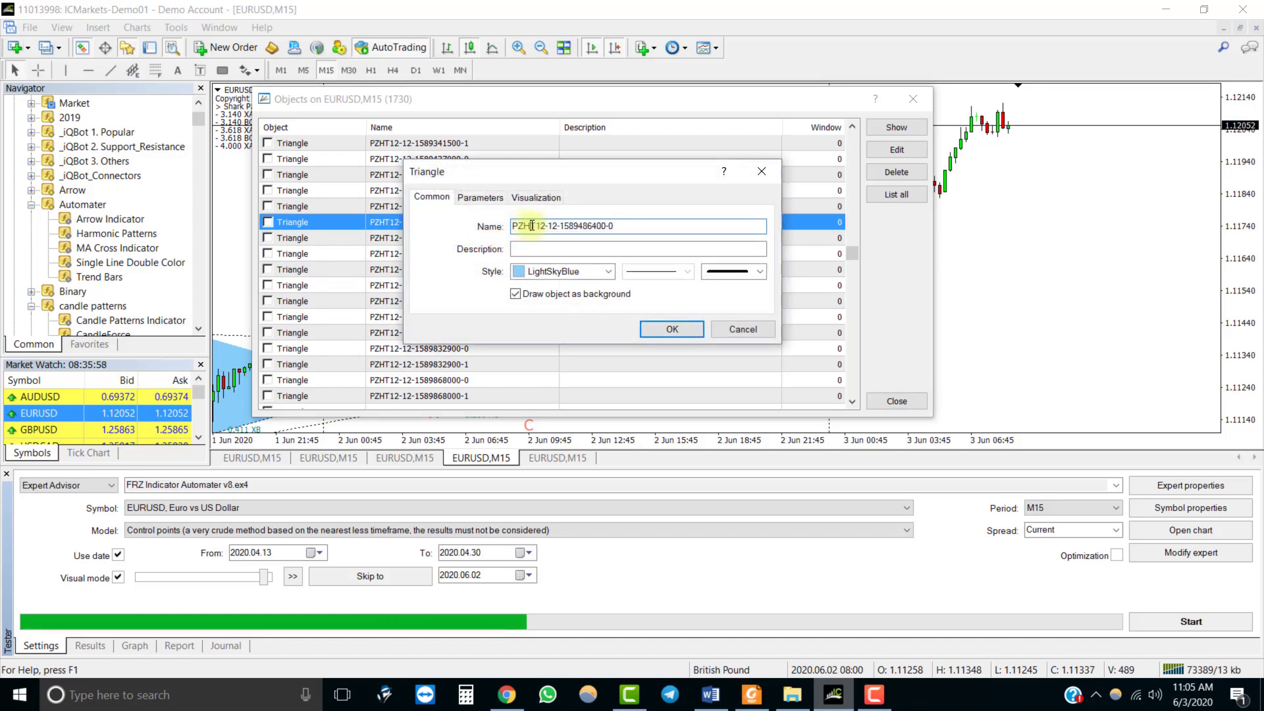
pyautogui.rightClick(514, 225)
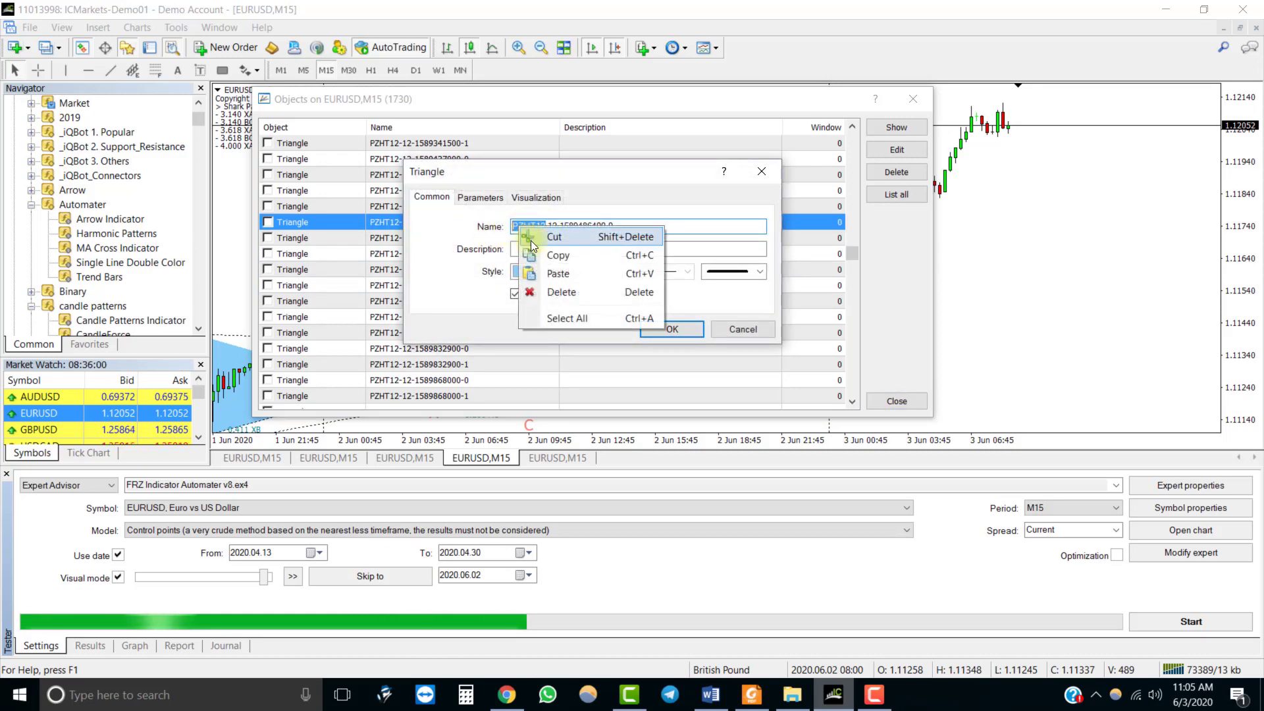
pyautogui.click(535, 254)
pyautogui.click(749, 330)
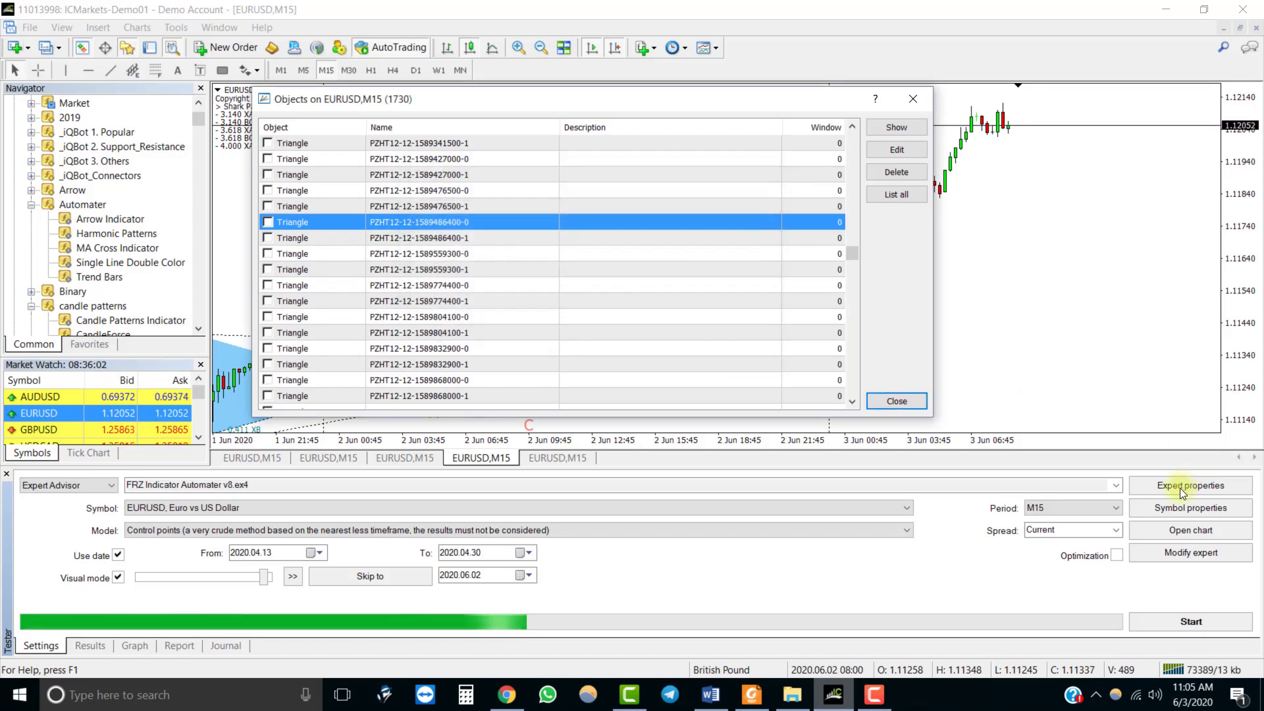
pyautogui.click(913, 400)
# Step: Set the expert's Object Name Prefix input to PZHT12
pyautogui.click(1204, 485)
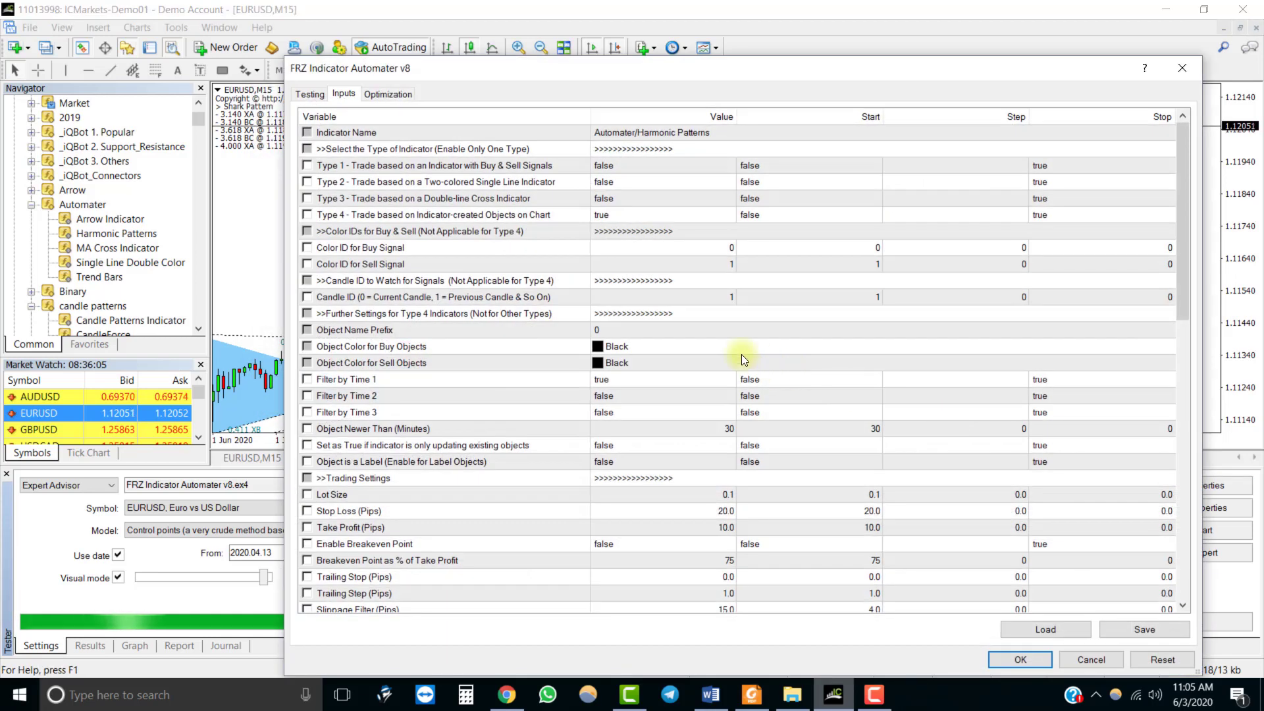
pyautogui.doubleClick(630, 333)
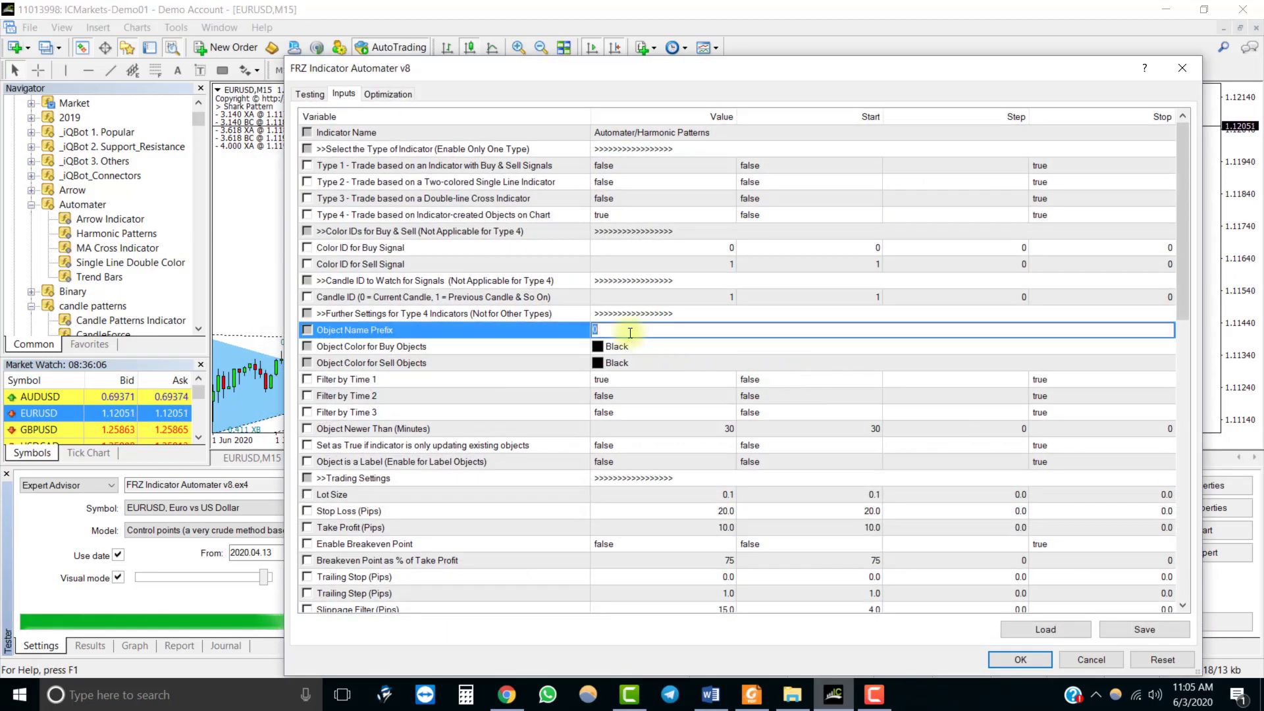
pyautogui.click(393, 347)
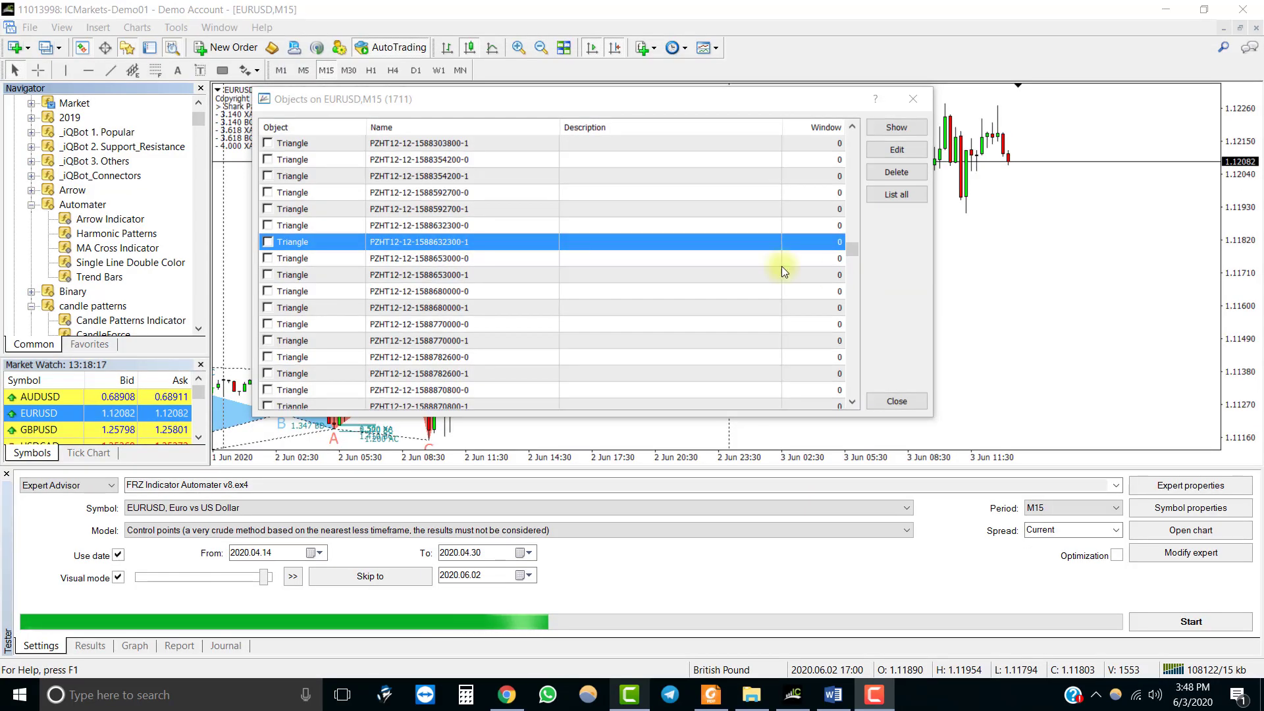
# Step: Check the harmonic triangles' fill colours, LightSkyBlue for buy and Salmon for sell, to match the colour inputs
pyautogui.doubleClick(317, 225)
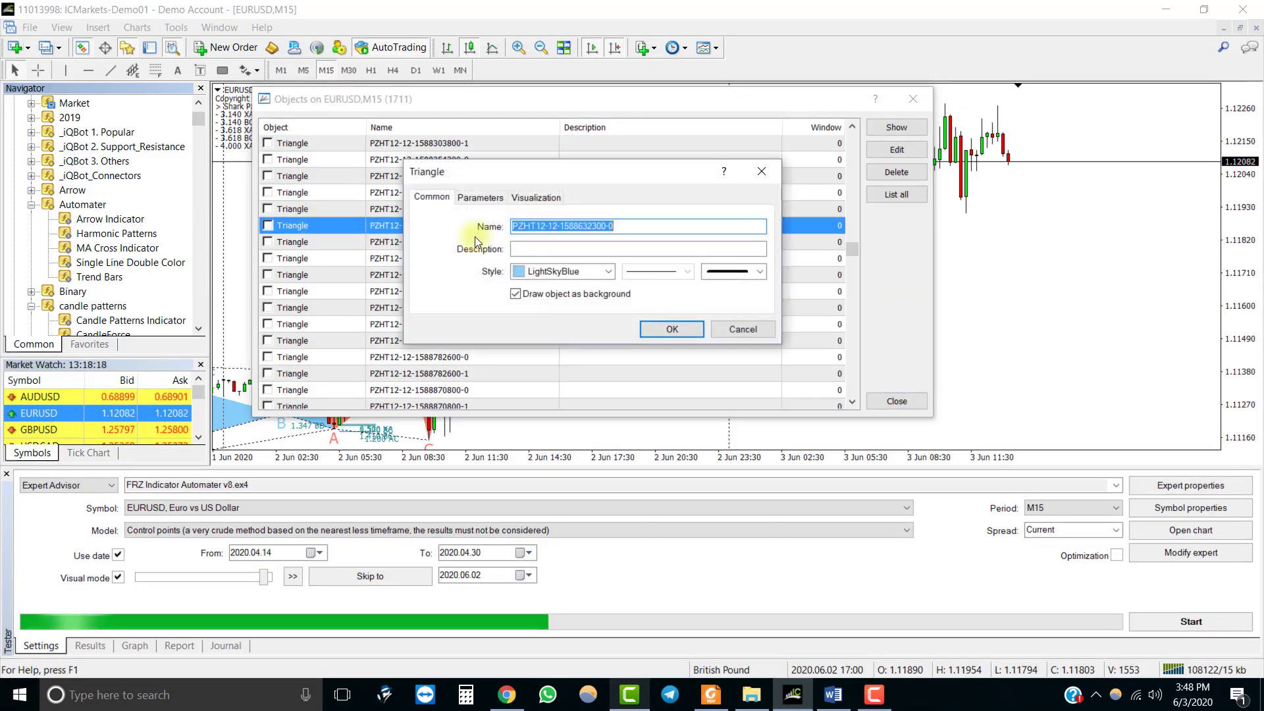
pyautogui.click(563, 271)
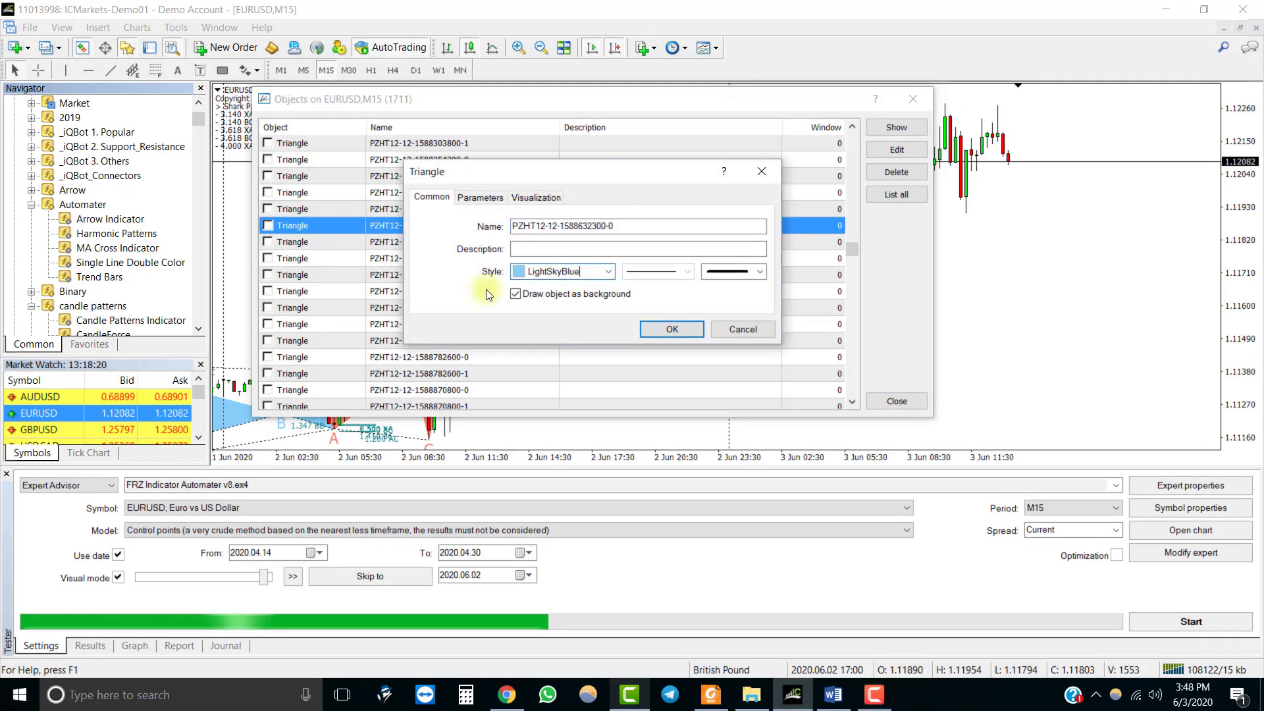
pyautogui.click(672, 330)
pyautogui.doubleClick(322, 244)
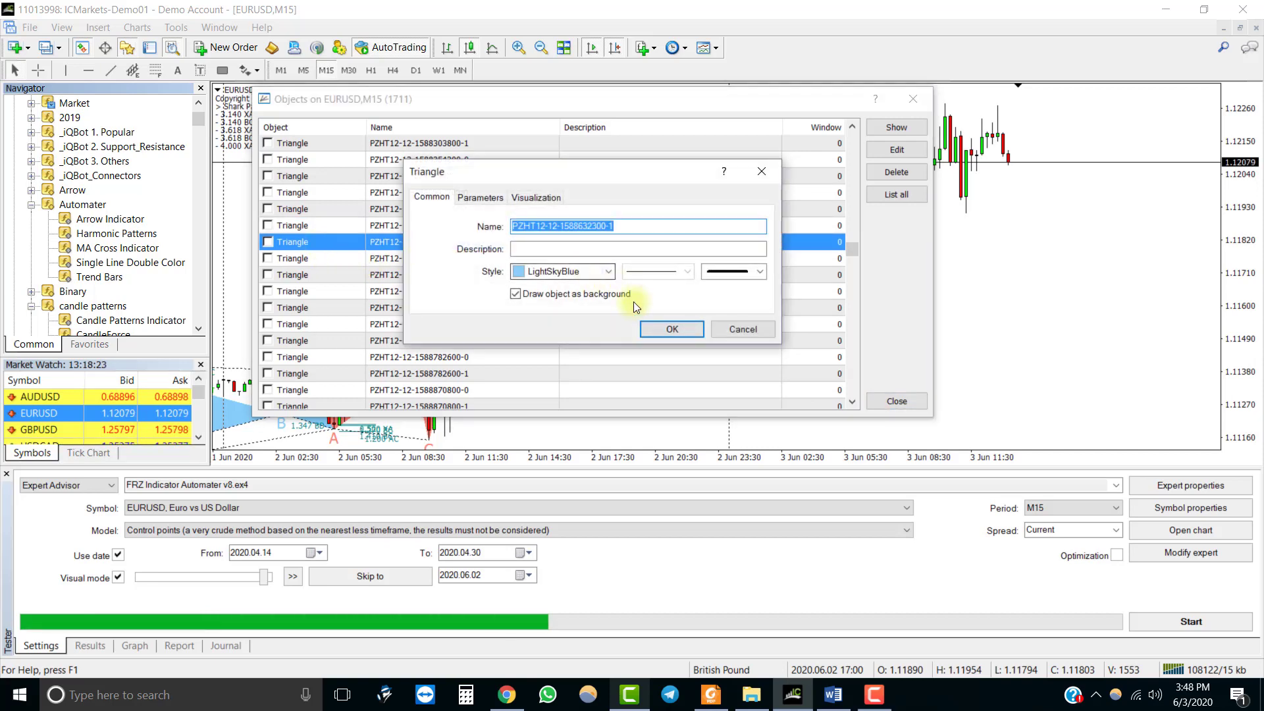
pyautogui.click(666, 333)
pyautogui.doubleClick(328, 258)
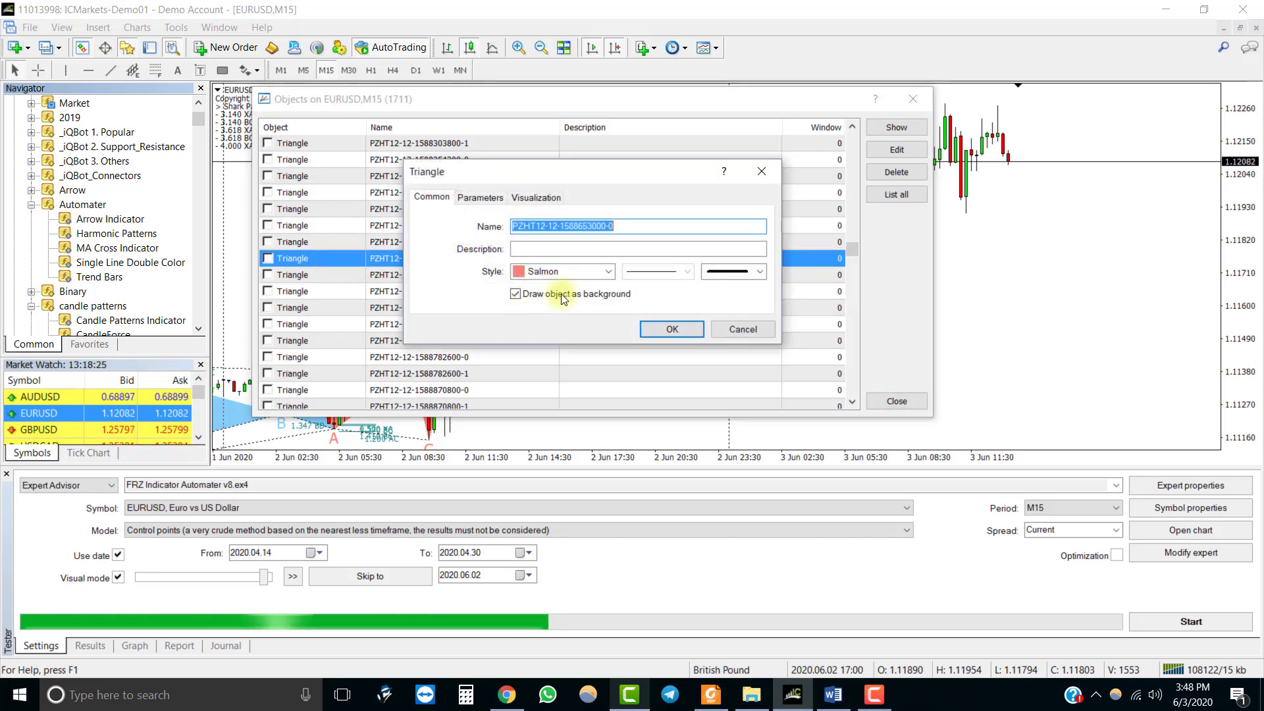
pyautogui.click(572, 272)
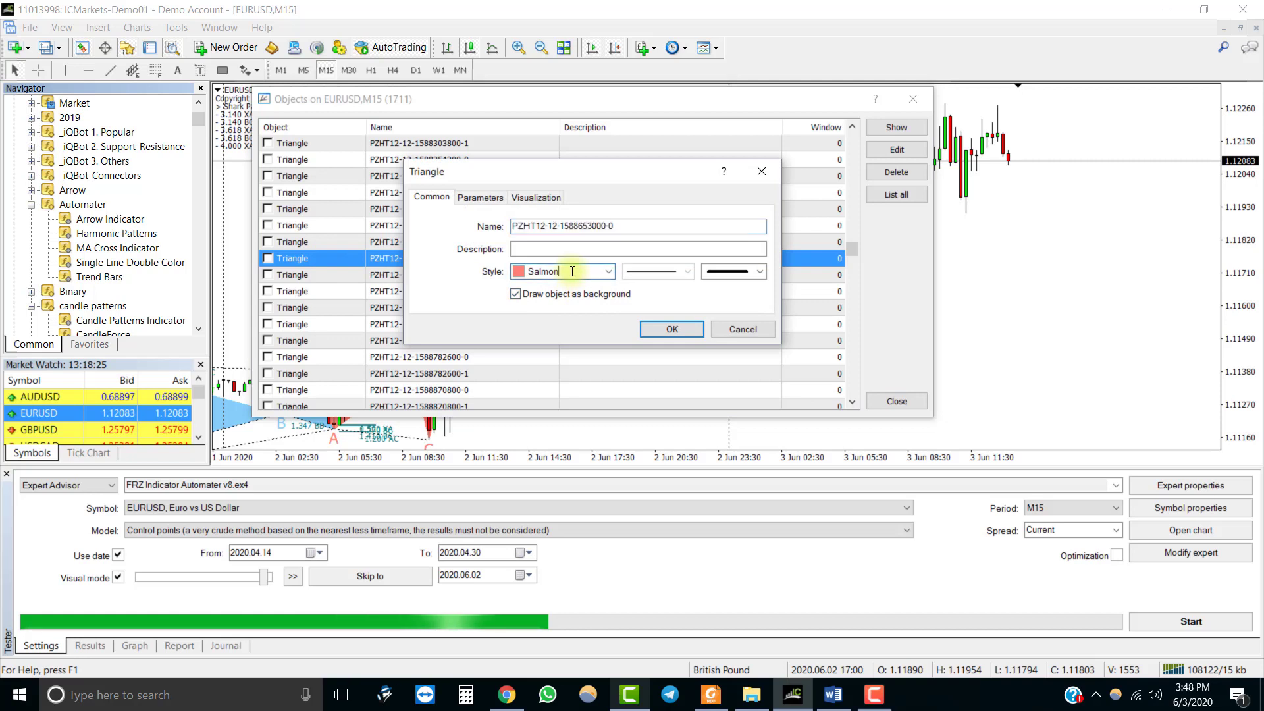
pyautogui.click(688, 332)
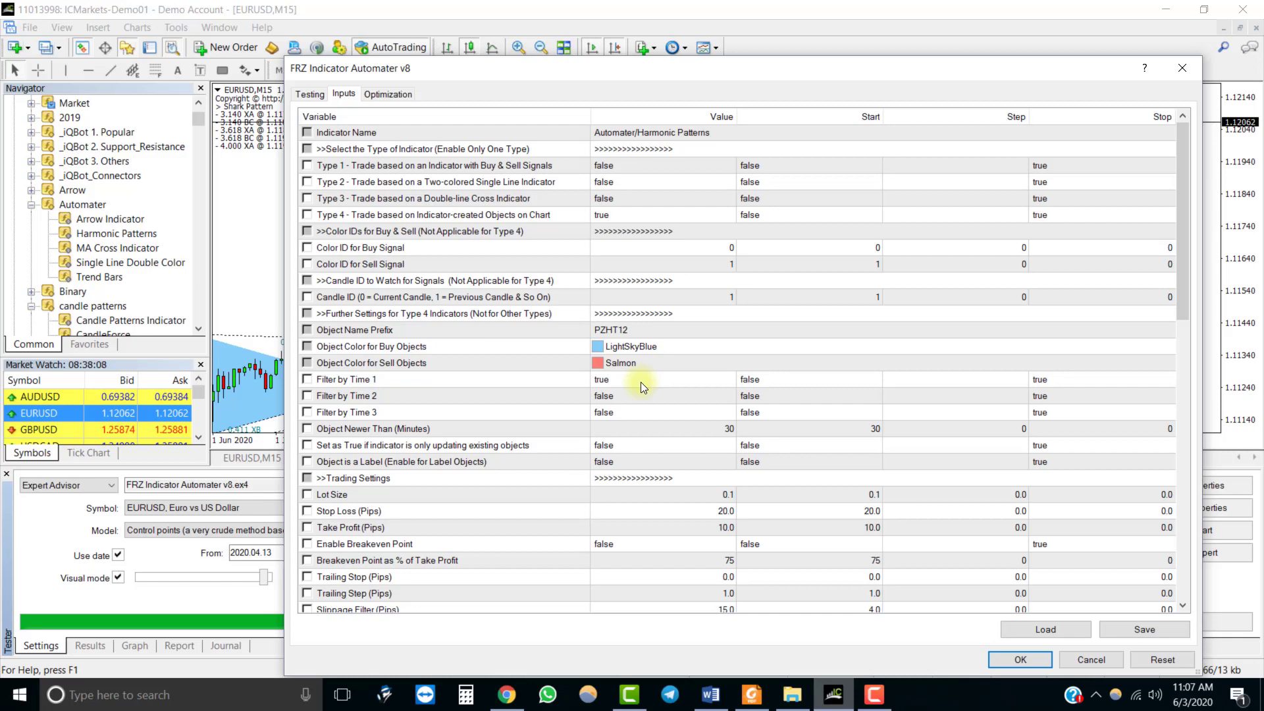
# Step: Inspect the triangle's third time point, then close its properties and the objects list
pyautogui.click(641, 382)
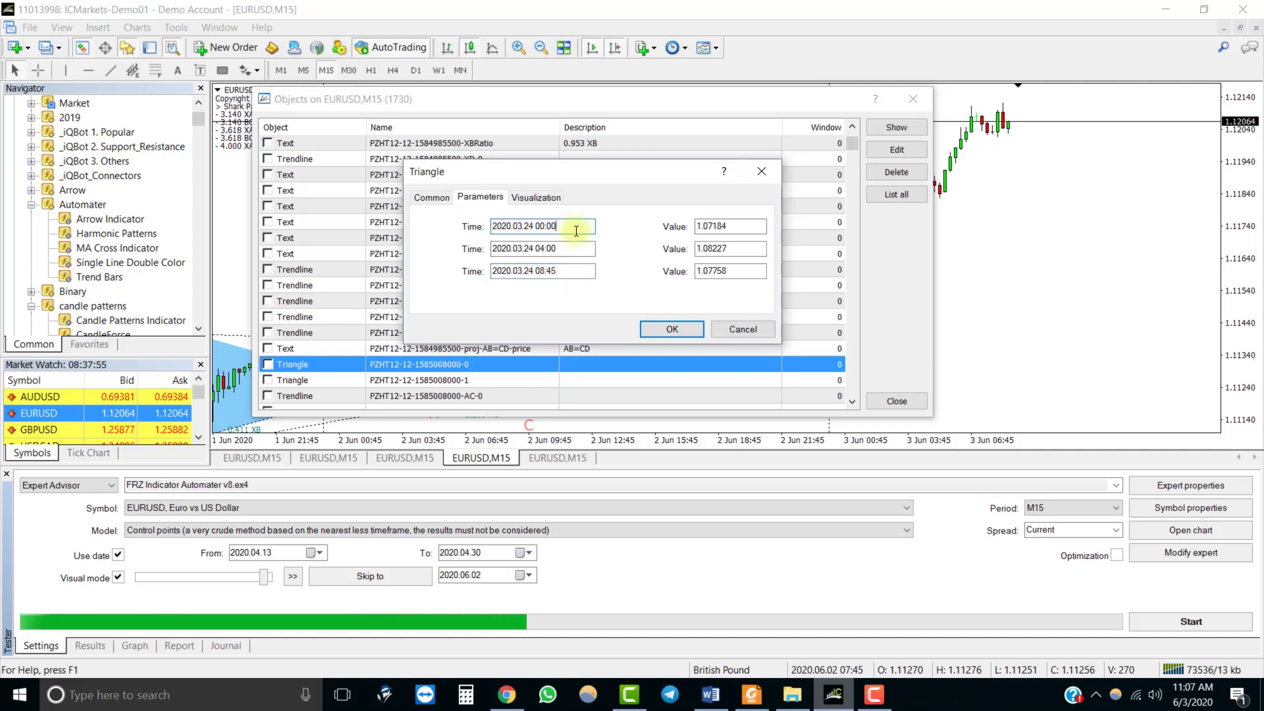
pyautogui.click(579, 271)
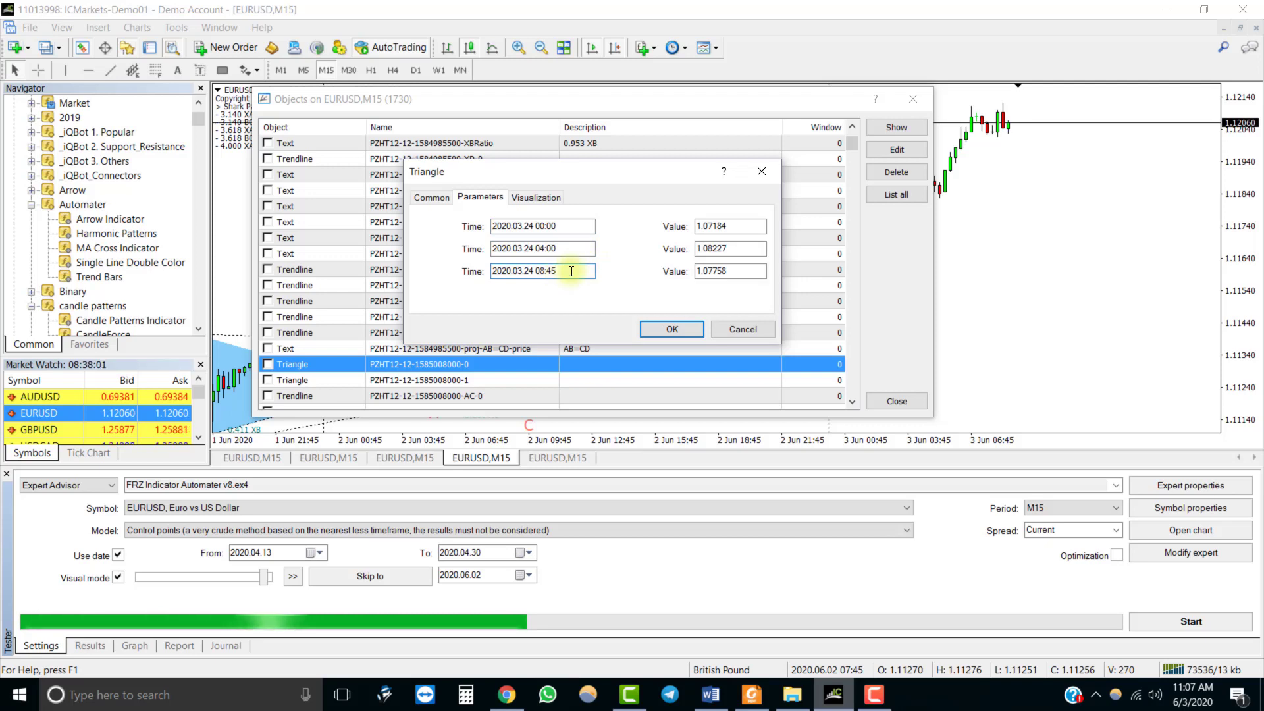
pyautogui.moveTo(573, 271); pyautogui.dragTo(492, 271)
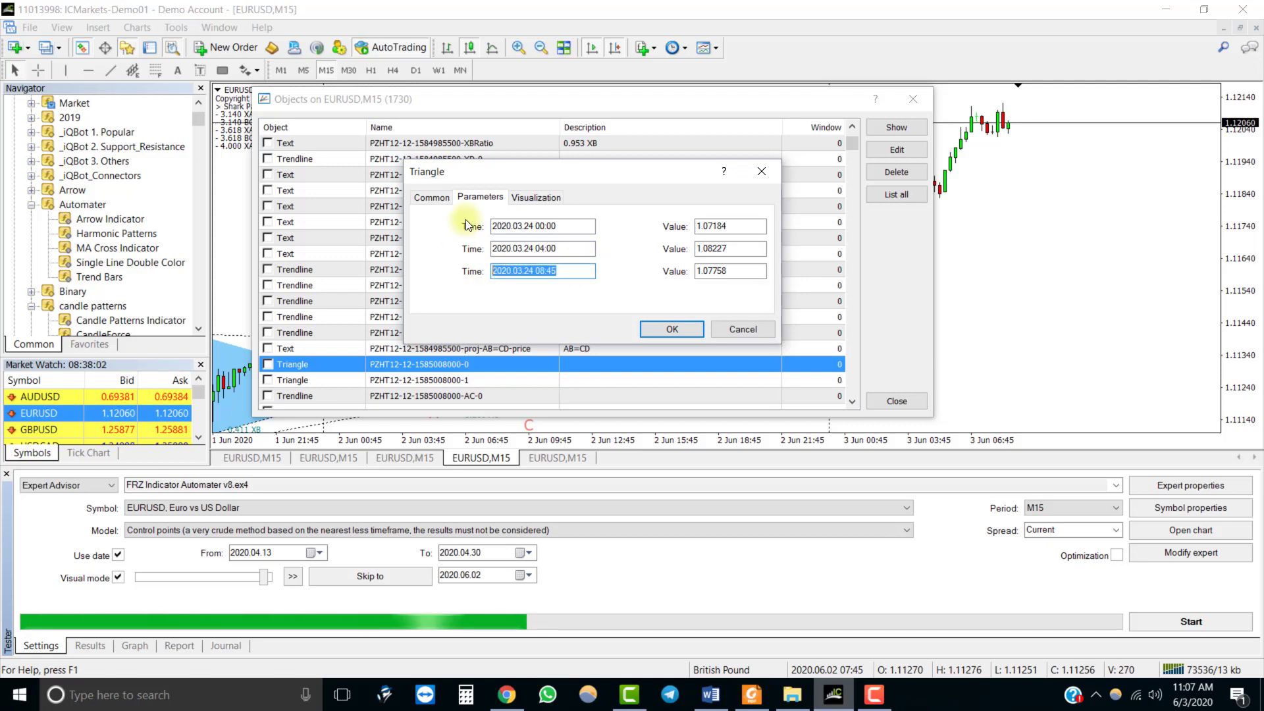
pyautogui.click(673, 326)
pyautogui.click(895, 398)
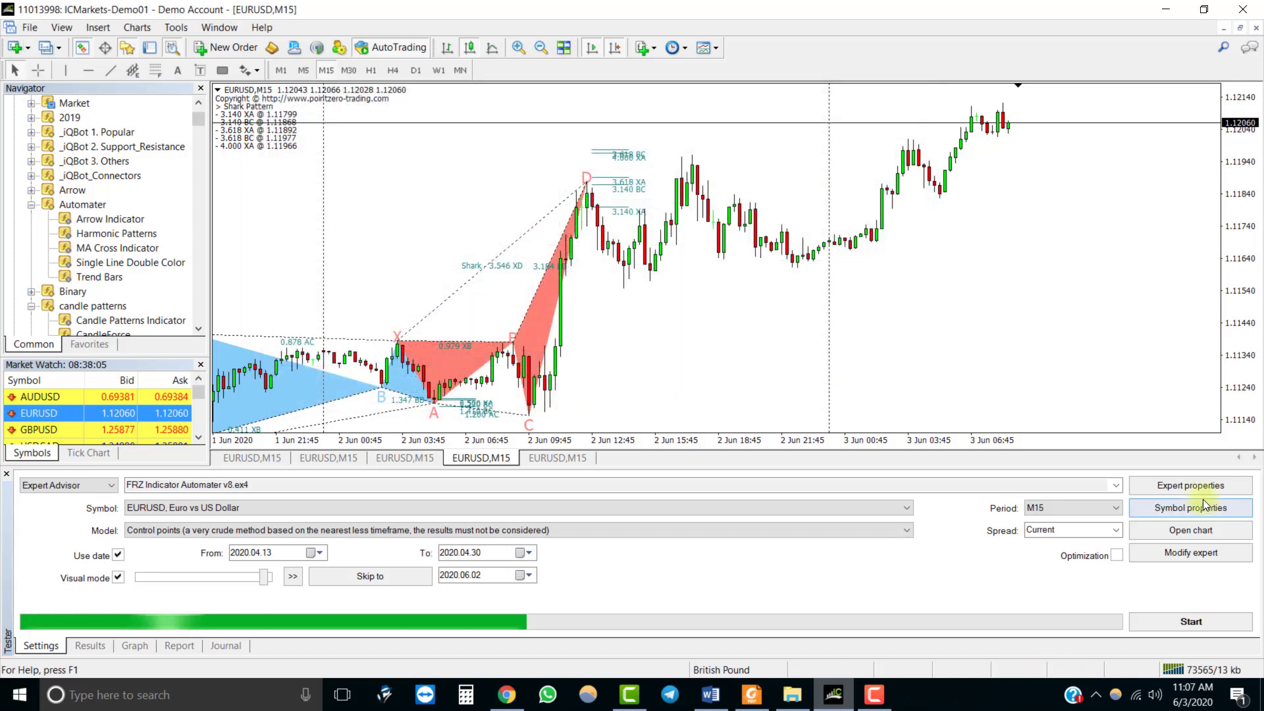
# Step: In the expert inputs, set Filter by Time 1 to false and Filter by Time 3 to true
pyautogui.click(1202, 485)
pyautogui.click(632, 383)
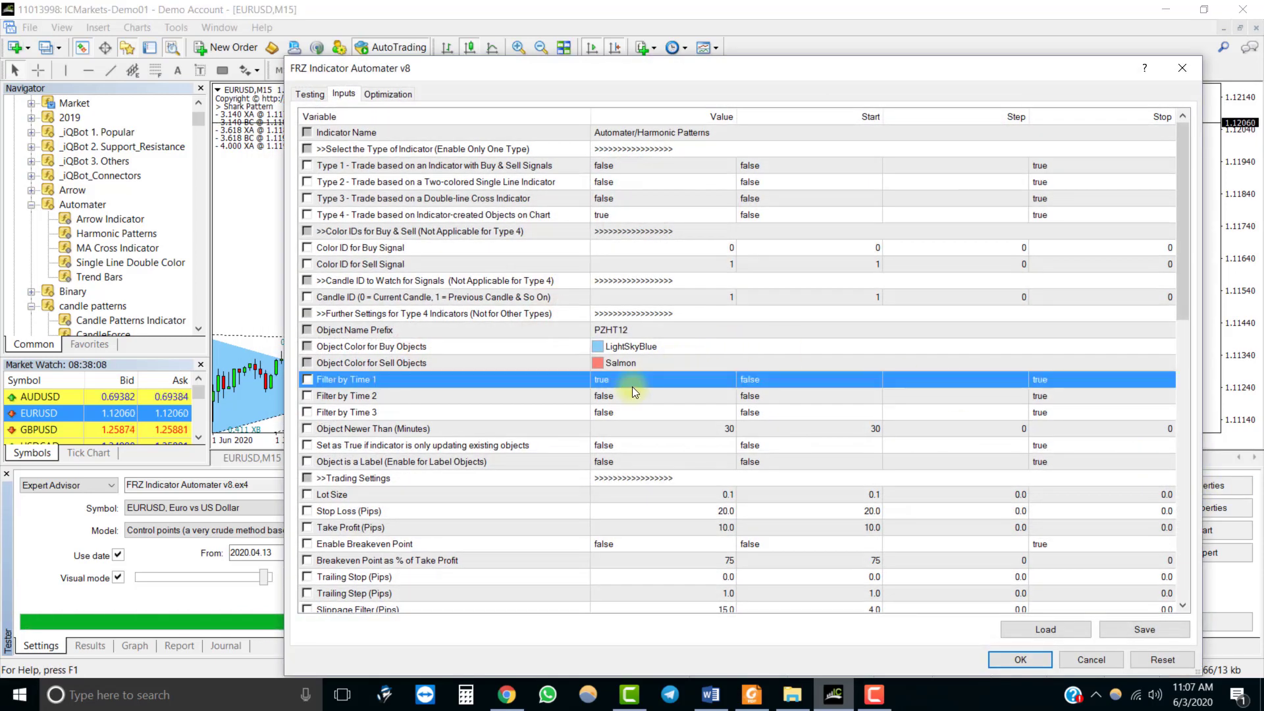
pyautogui.click(632, 386)
pyautogui.click(626, 403)
pyautogui.click(620, 410)
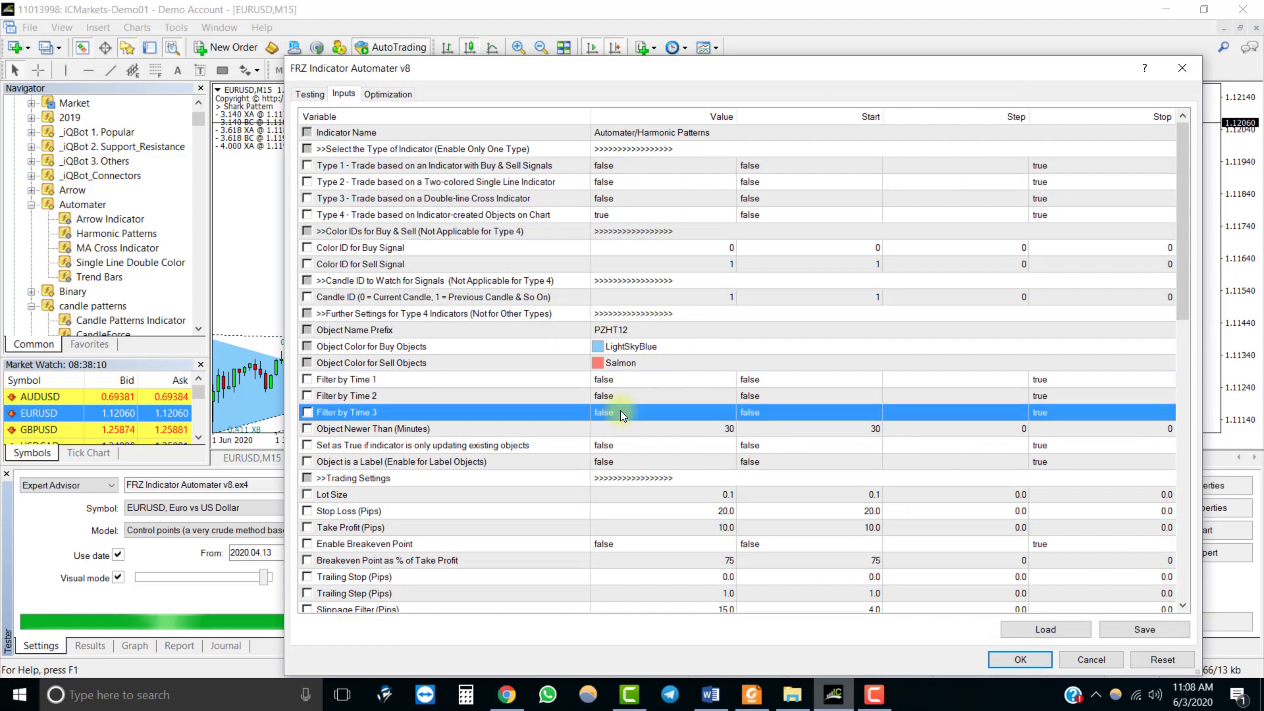
pyautogui.click(620, 410)
pyautogui.click(630, 438)
# Step: Review the remaining inputs: Object Newer Than, updating existing objects and Object is a Label
pyautogui.click(627, 435)
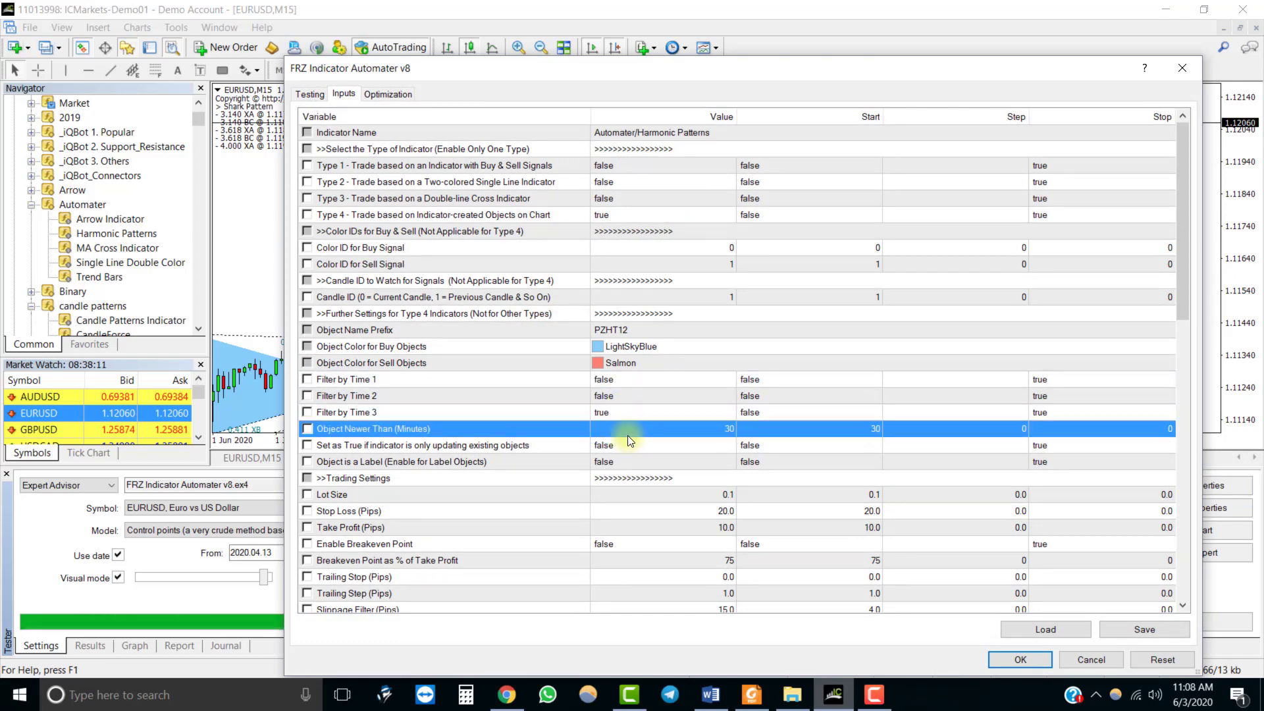
pyautogui.scroll(-2, 693, 331)
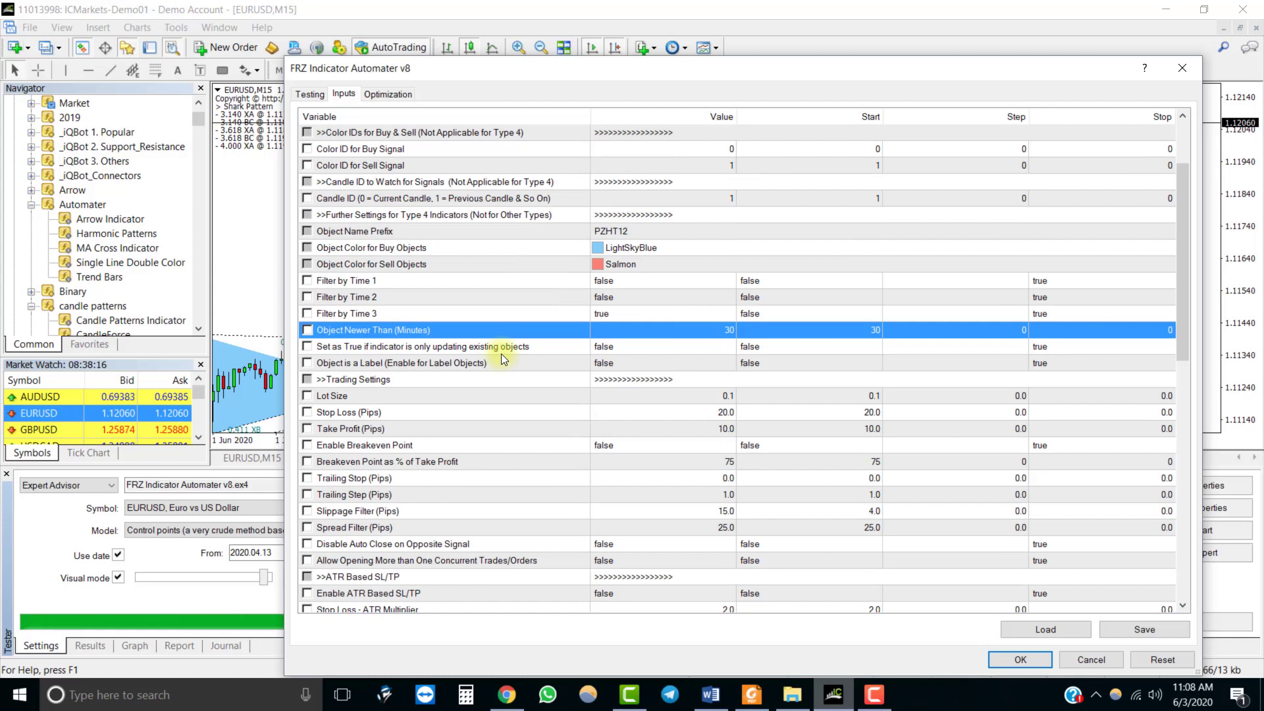
pyautogui.click(563, 344)
pyautogui.scroll(-2, 563, 343)
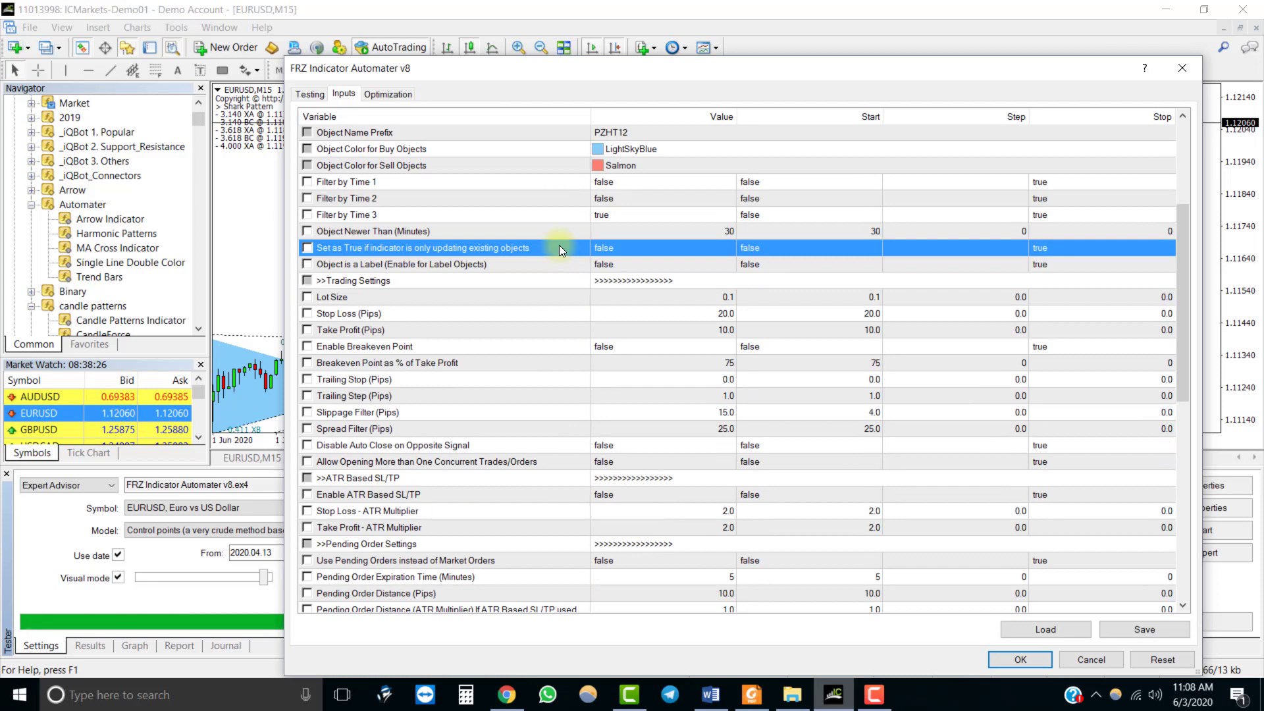
pyautogui.click(622, 268)
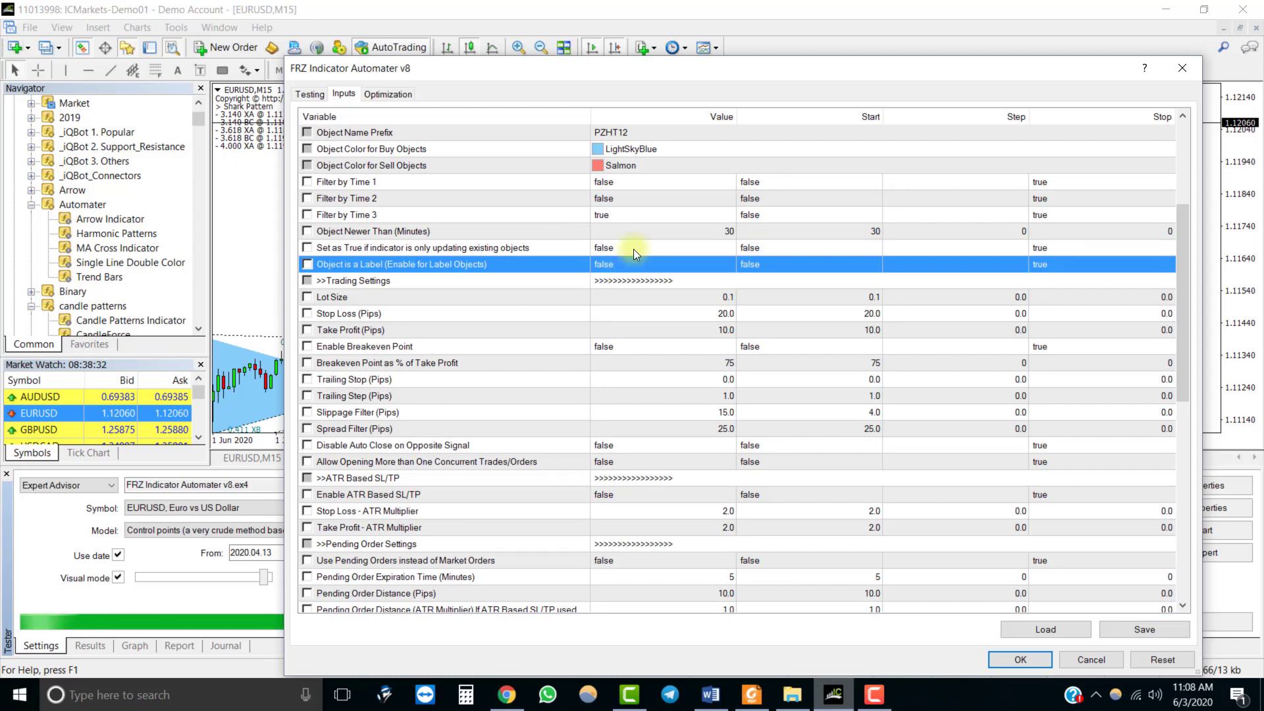
pyautogui.click(633, 248)
pyautogui.click(636, 264)
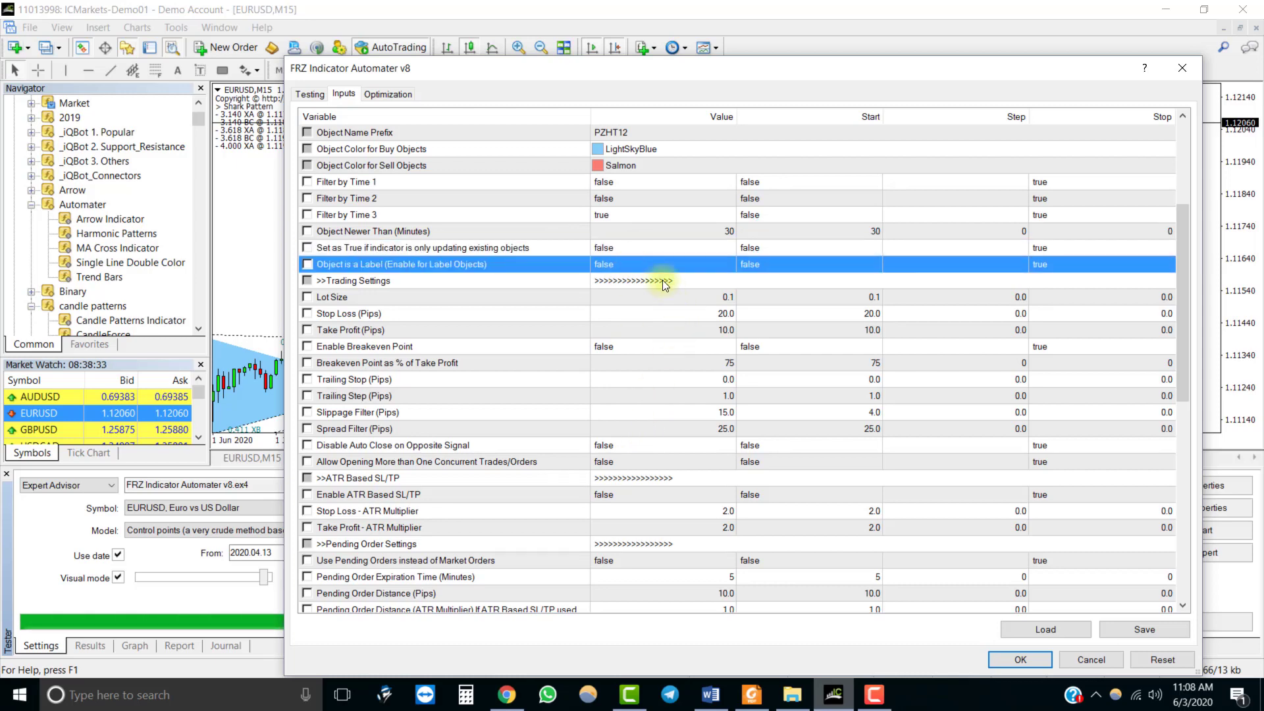
pyautogui.scroll(2, 621, 256)
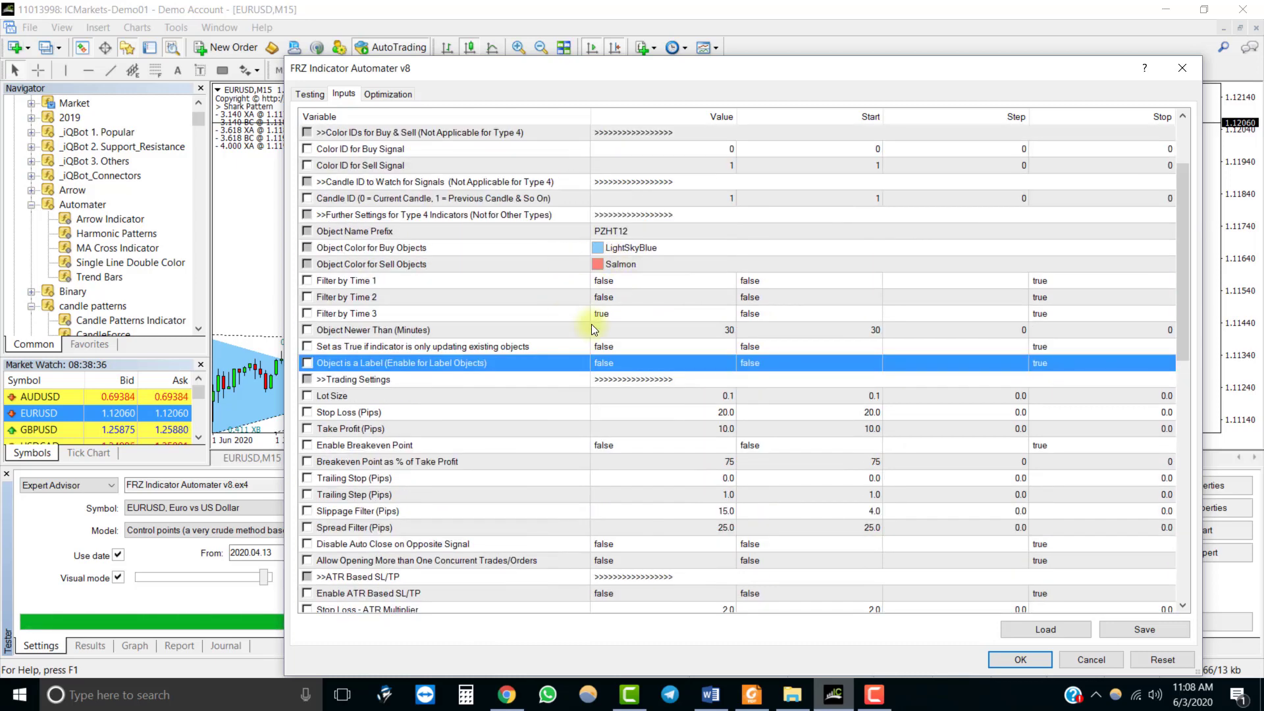
pyautogui.scroll(-12, 591, 324)
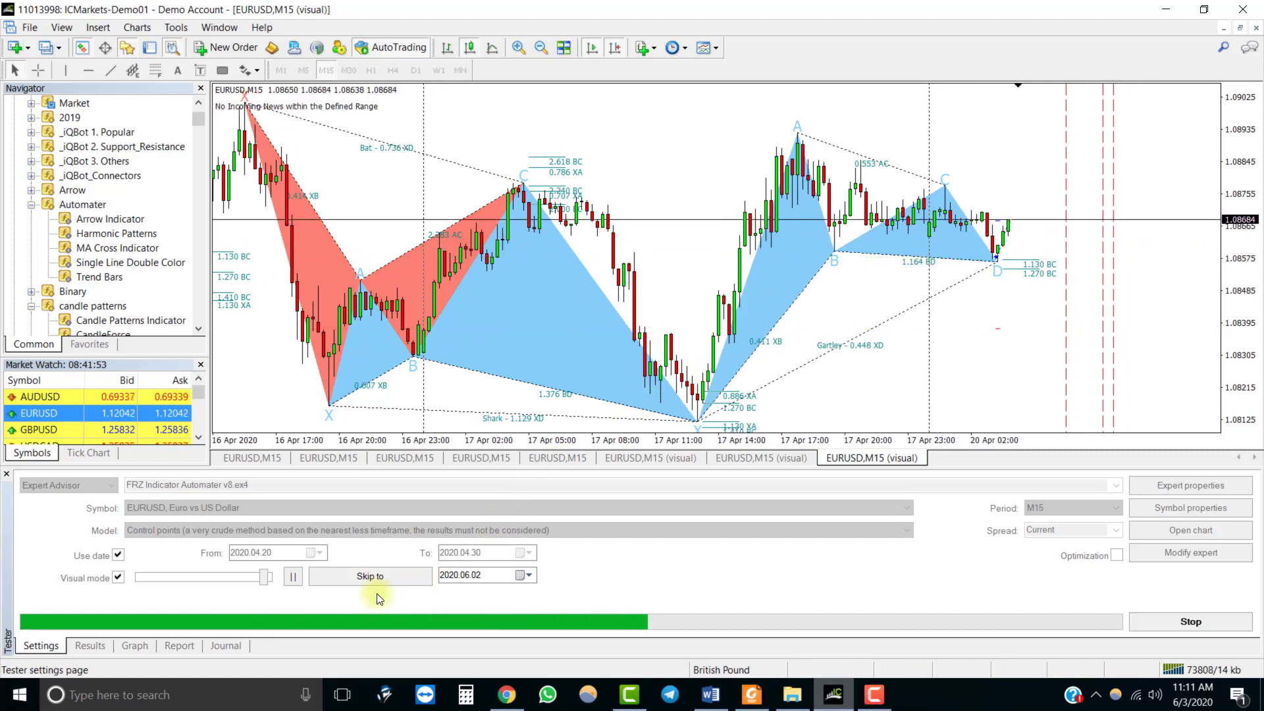
# Step: Pause the visual backtest once the Gartley 0.448 XD pattern has formed
pyautogui.click(294, 578)
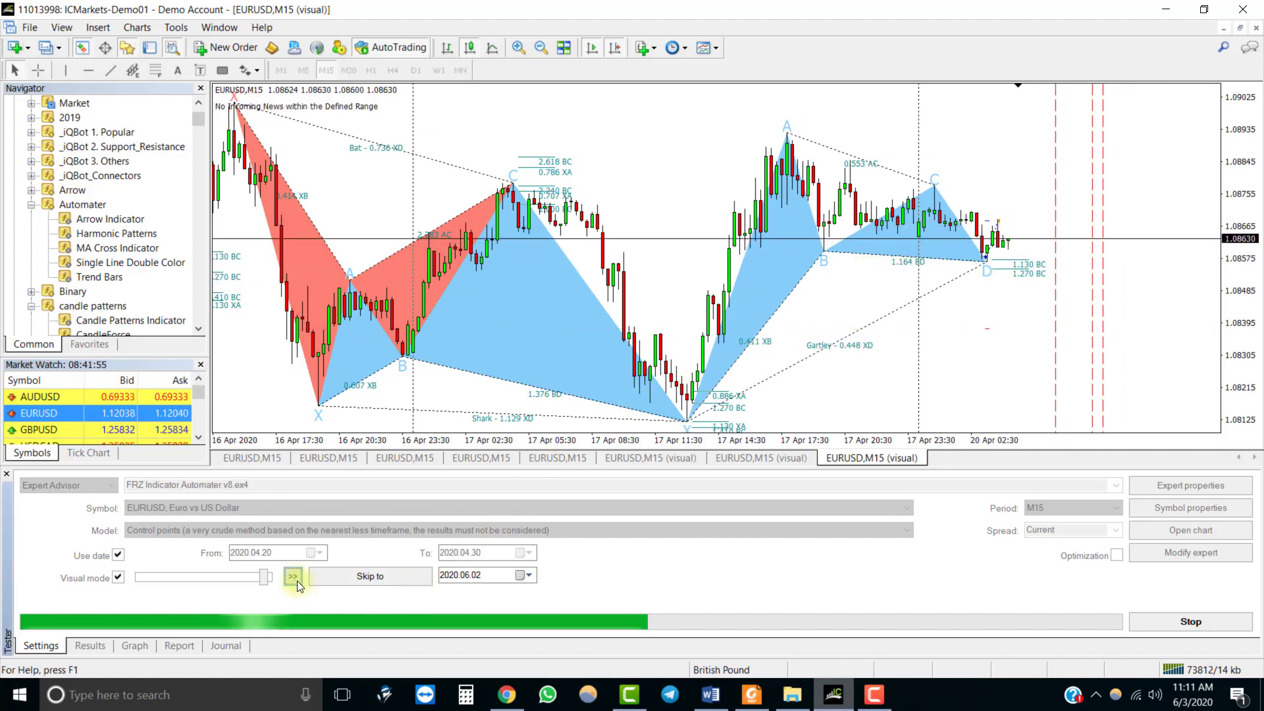